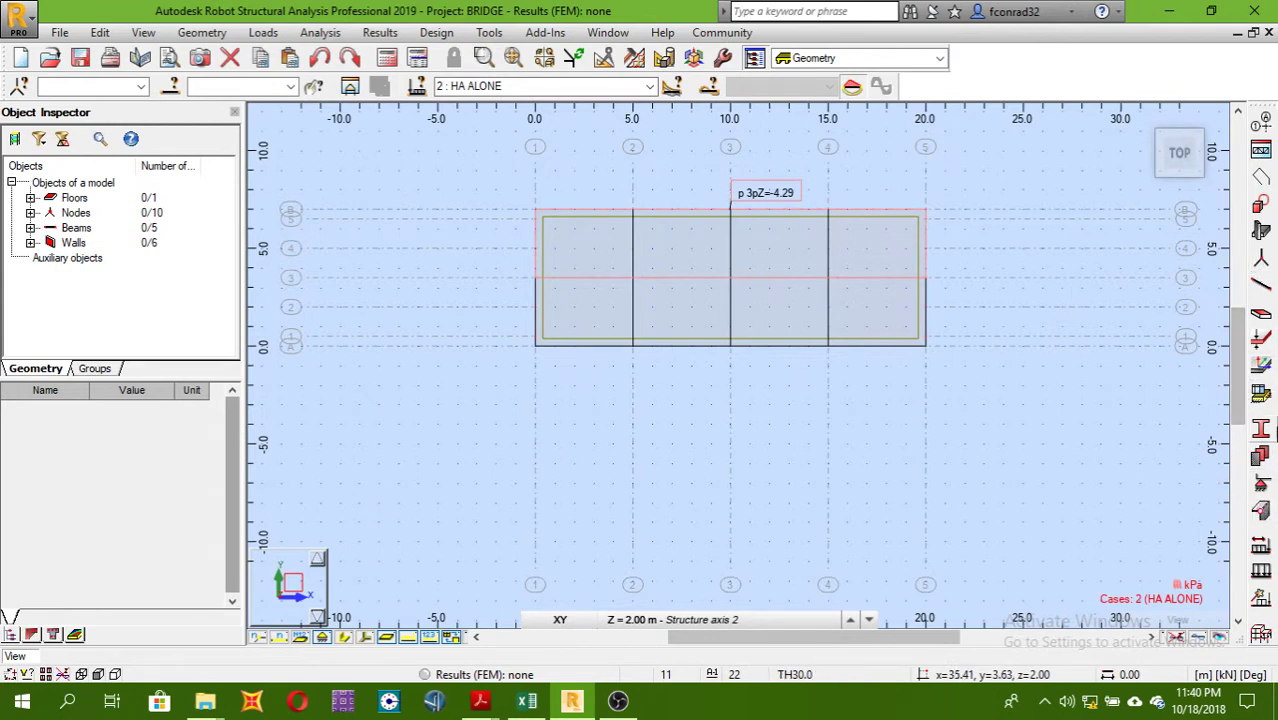
- Start a uniform planar load on contour for the HA ALONE case and bring up the calculator for its Z value
left_click(1260, 573)
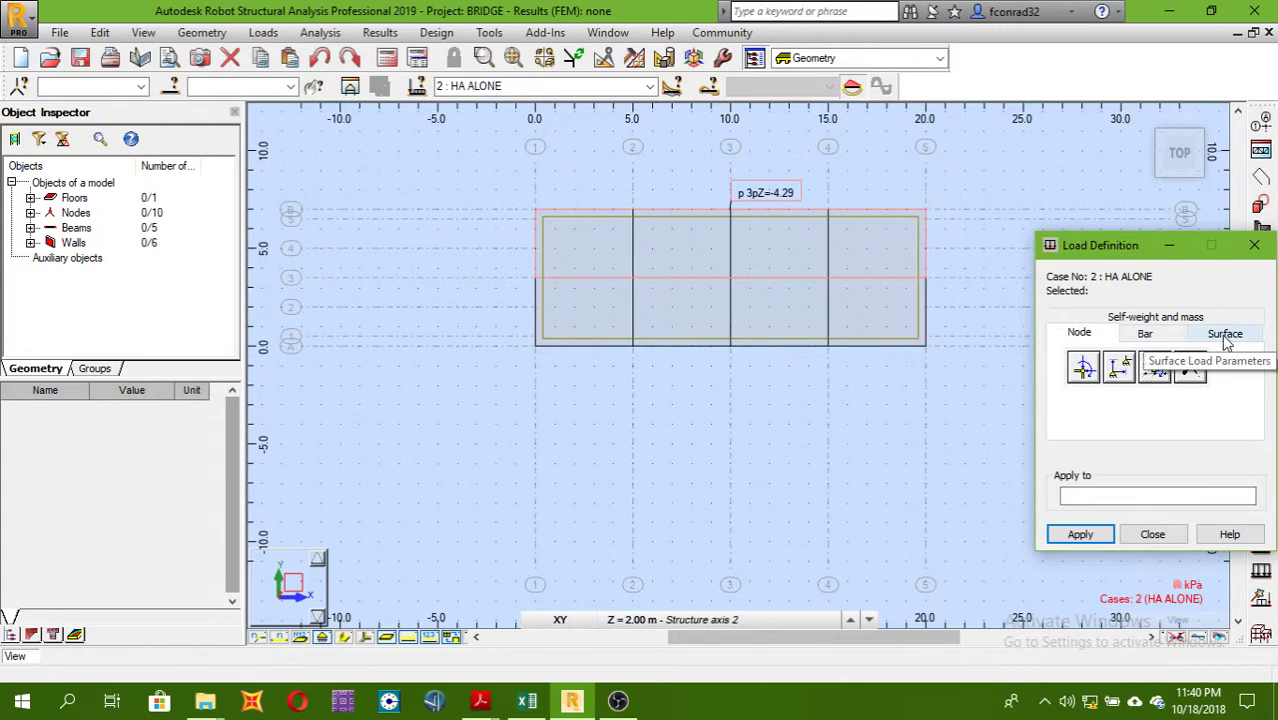
left_click(1226, 340)
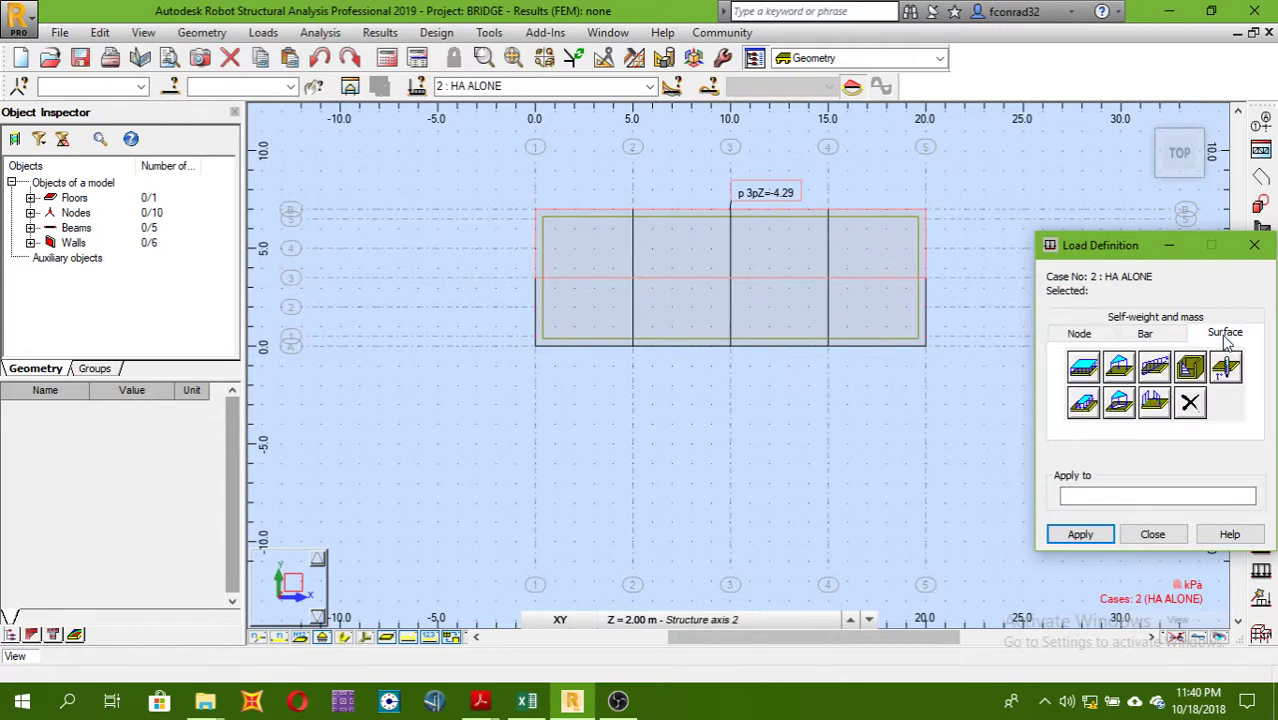
left_click(1082, 410)
left_click(1151, 512)
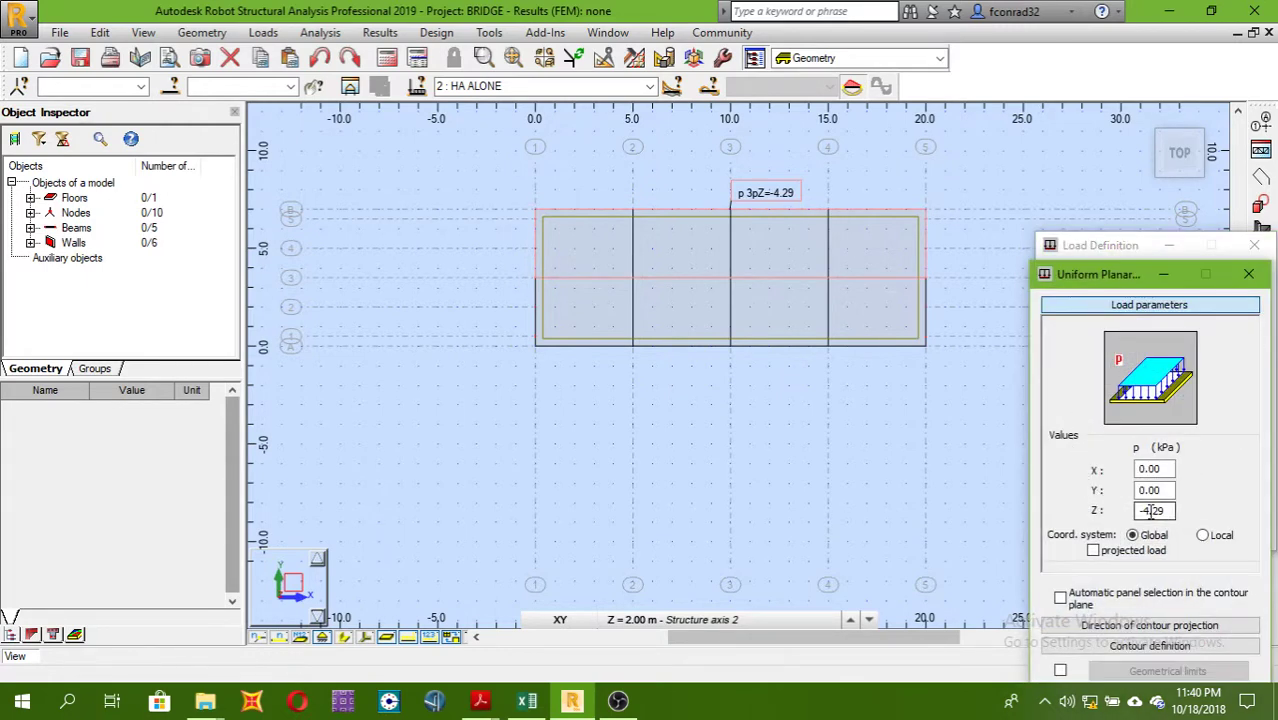
double_click(1151, 512)
double_click(1151, 512)
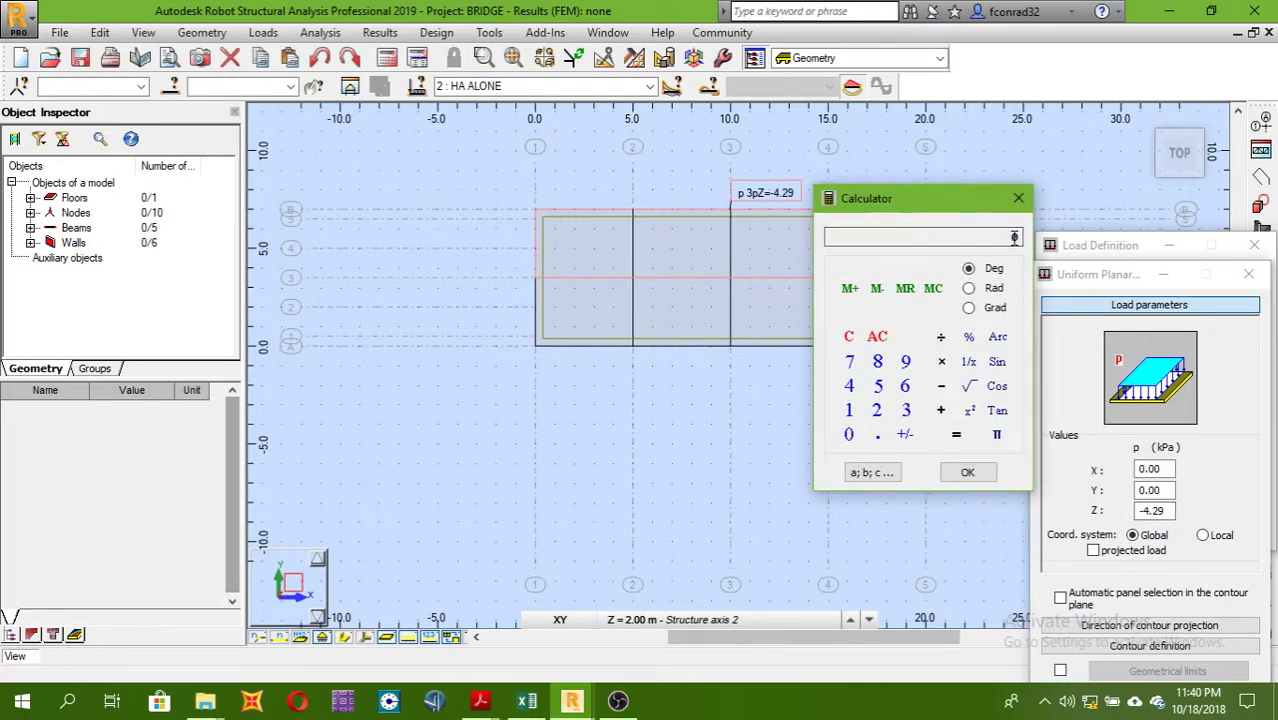
- Check the Table 13 HA load for loaded lengths up to 30 m in BS-5400.pdf in Acrobat Reader and return to Robot
mouse_move(480, 703)
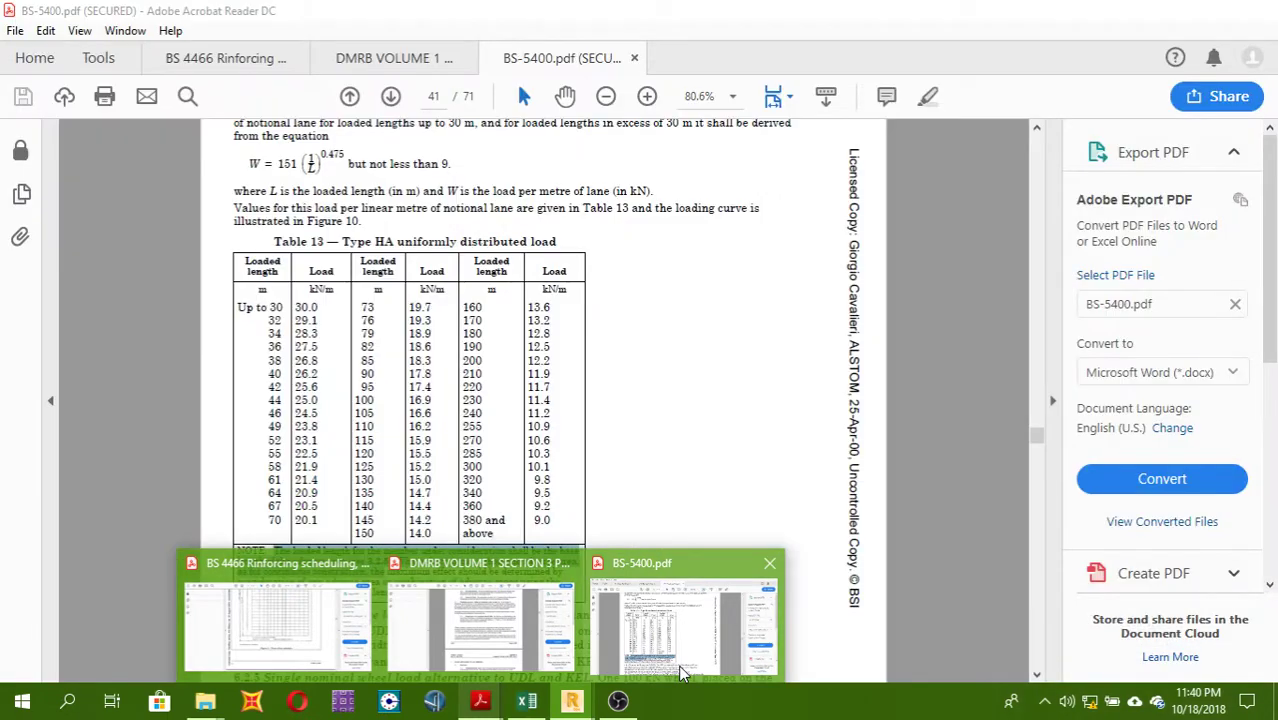
left_click(681, 673)
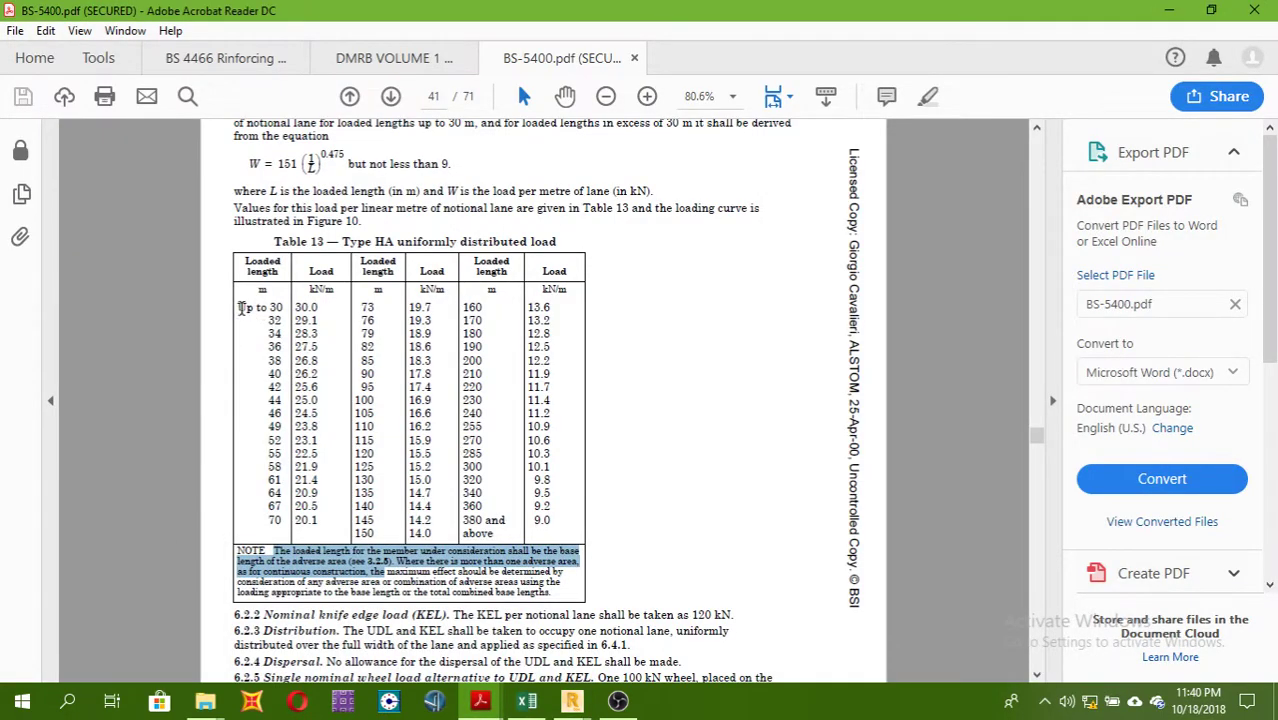
left_click_drag(240, 308, 321, 307)
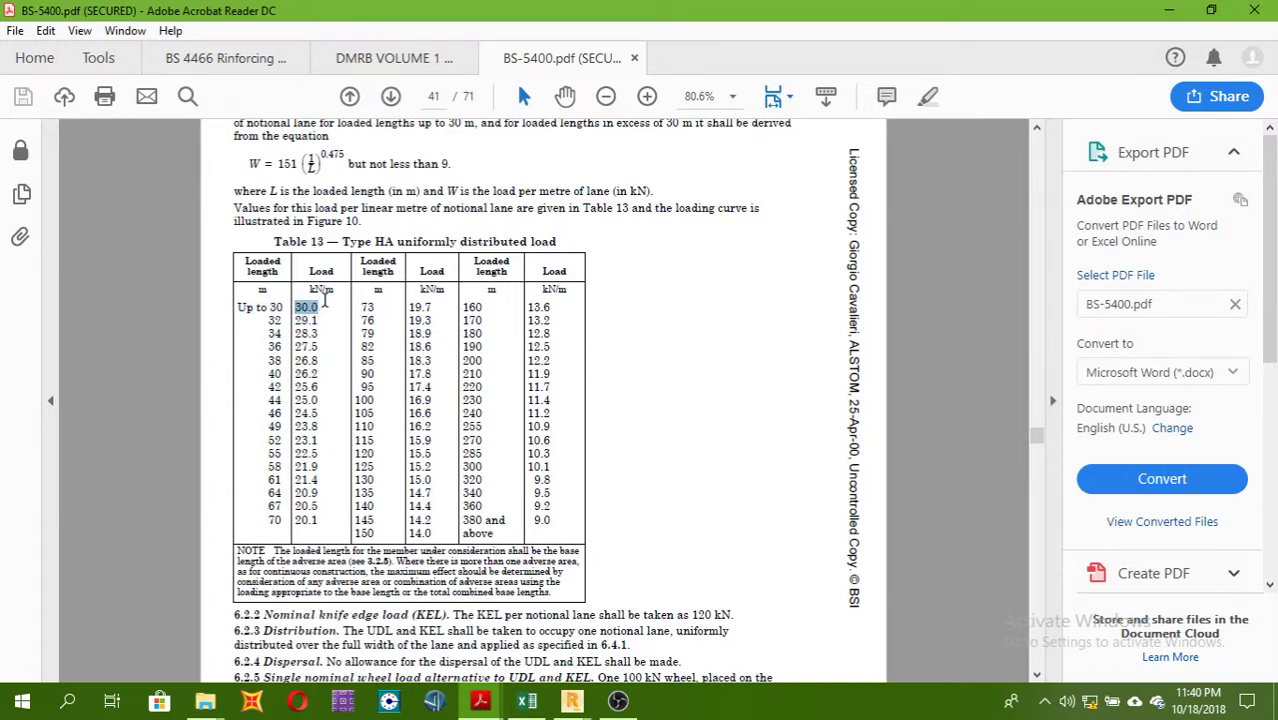
left_click(339, 288)
left_click(572, 701)
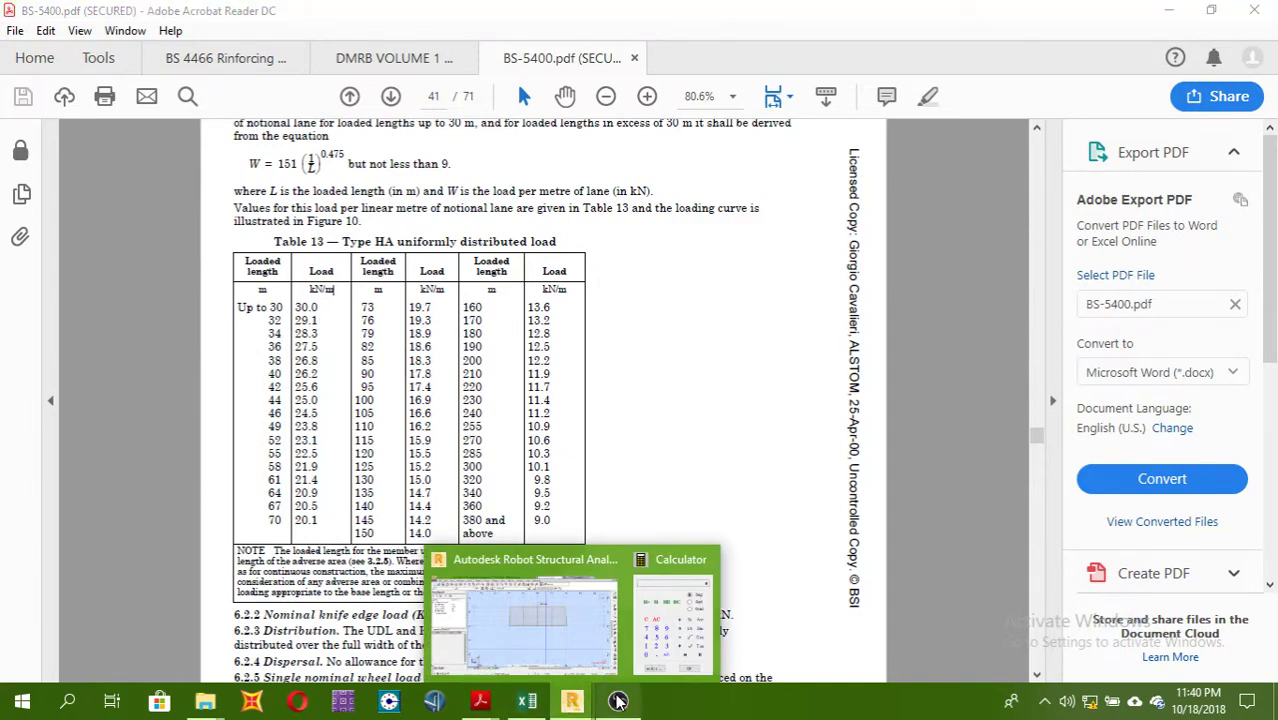
left_click(596, 660)
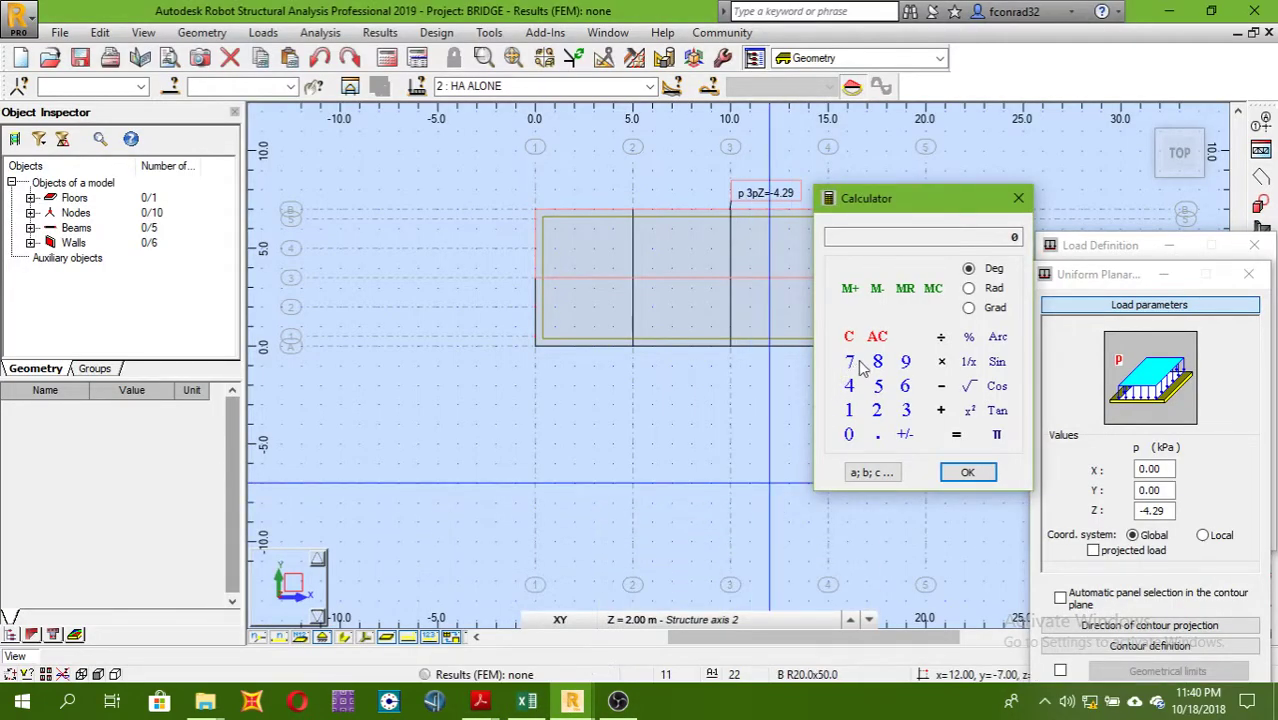
- Calculate the HA load per unit area from 30 kN/m and set the planar load's Z value to -4.2857 kPa, closing the calculator
left_click(906, 410)
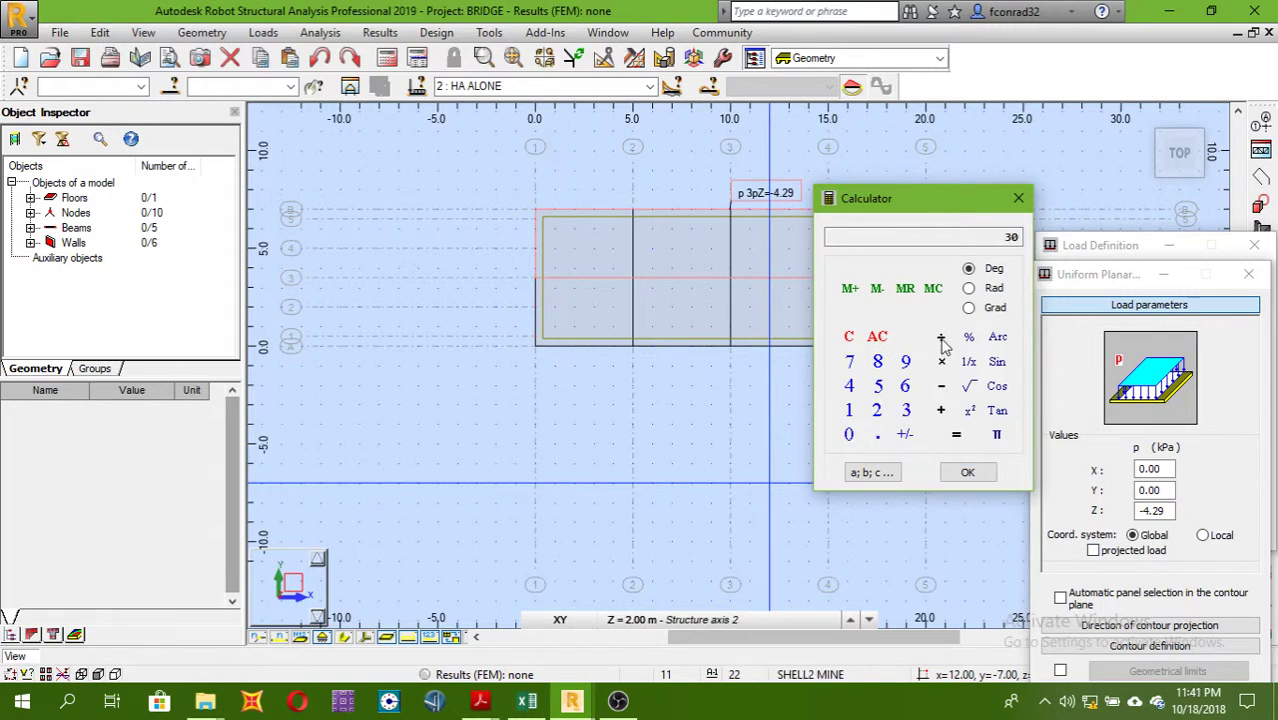
left_click(955, 437)
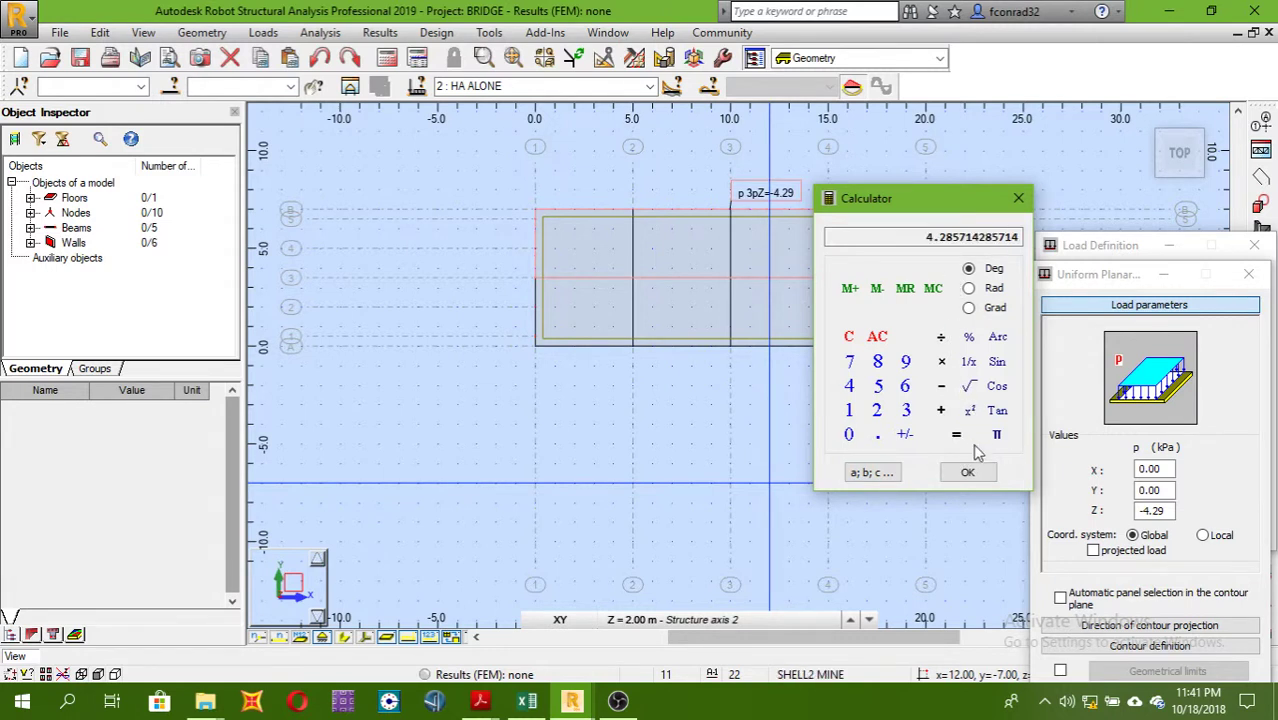
left_click(967, 474)
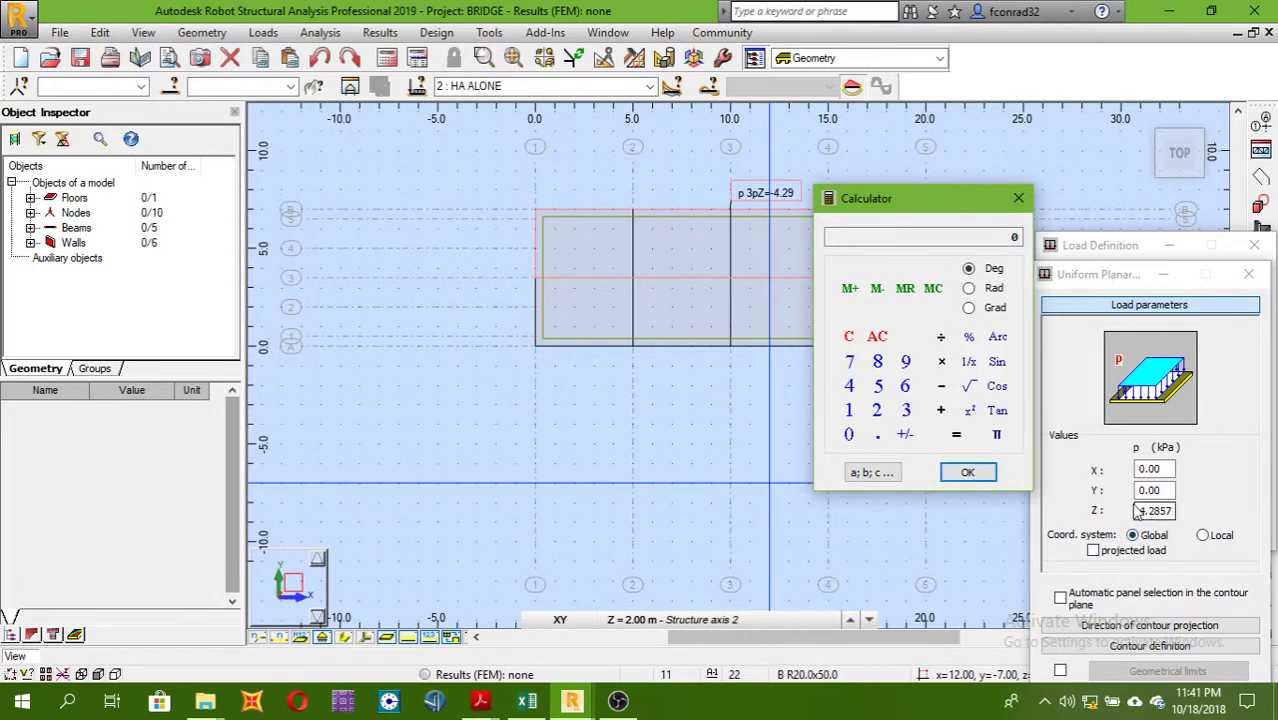
left_click(1137, 510)
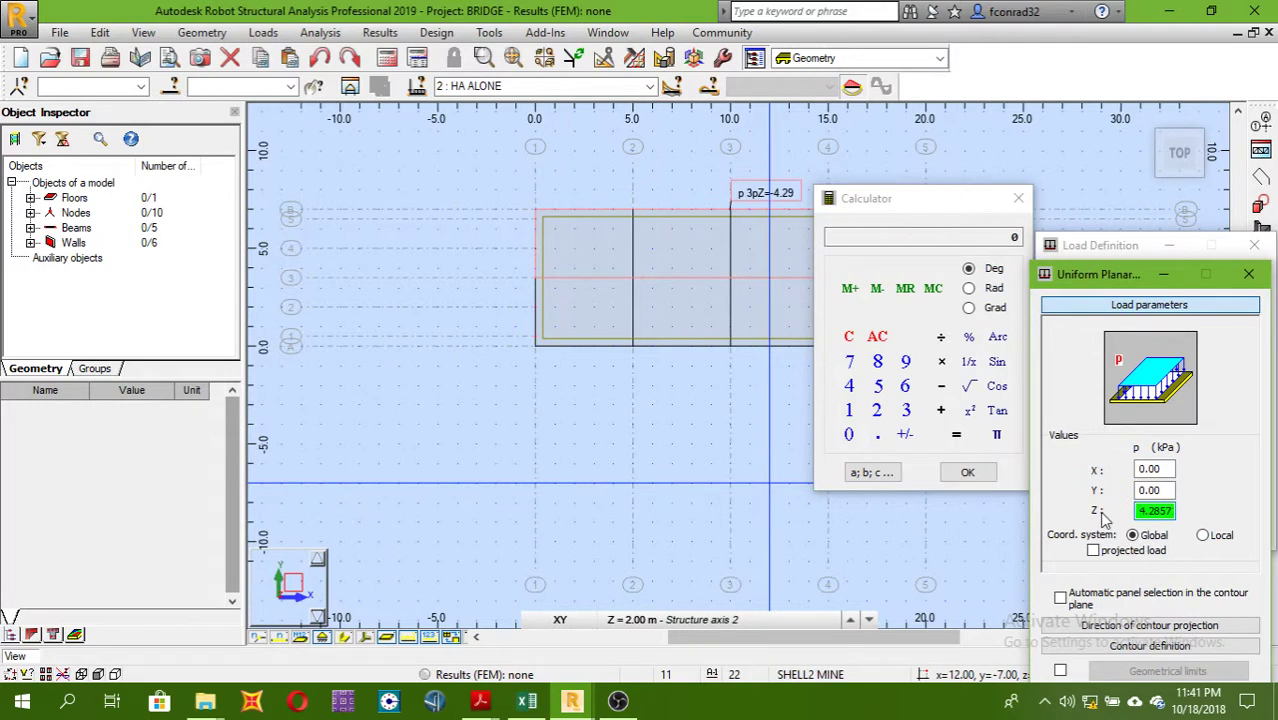
double_click(1140, 511)
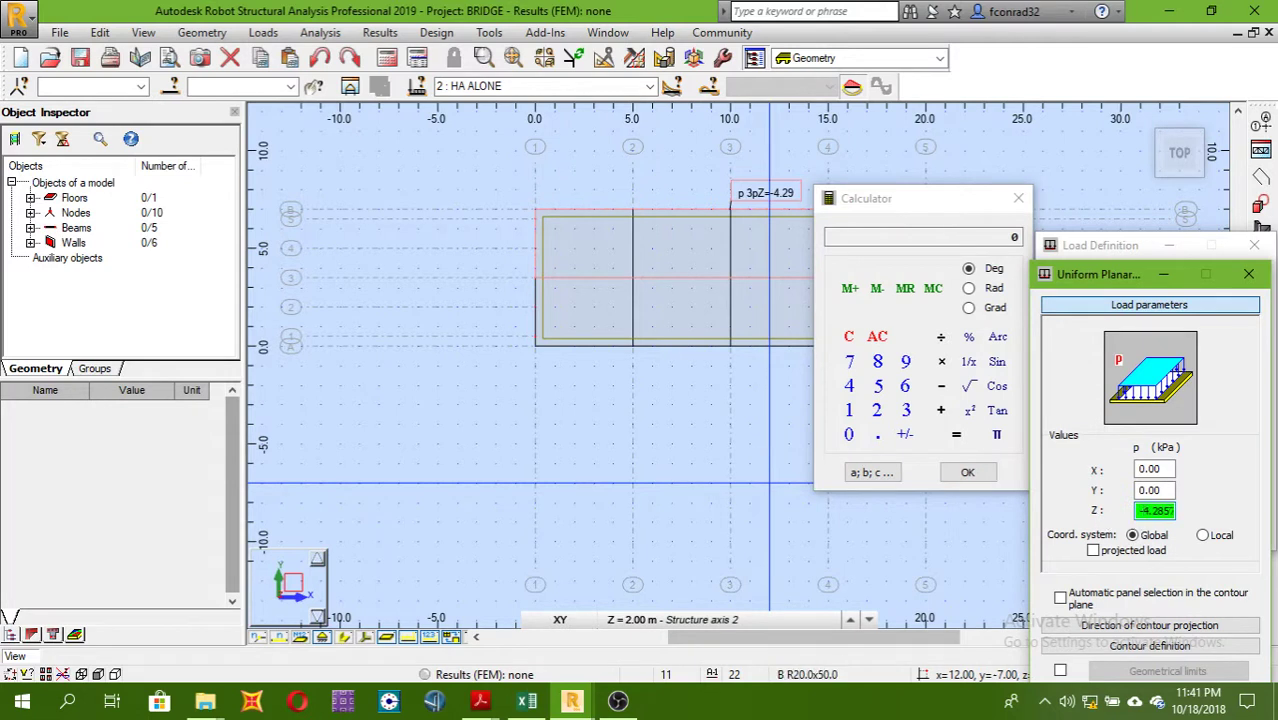
left_click(1018, 198)
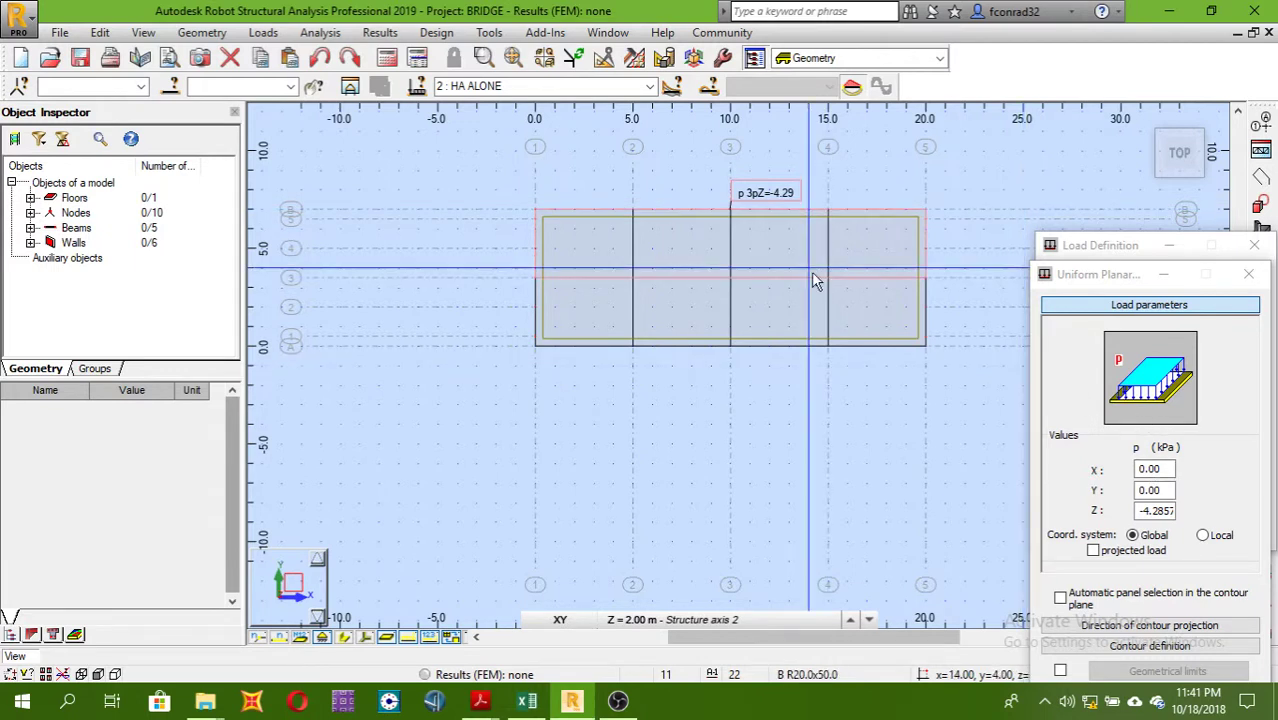
- Define the load contour over the lower half of the deck, from x=0 to 20 and y=0 to 3.5, and apply the load
left_click(534, 276)
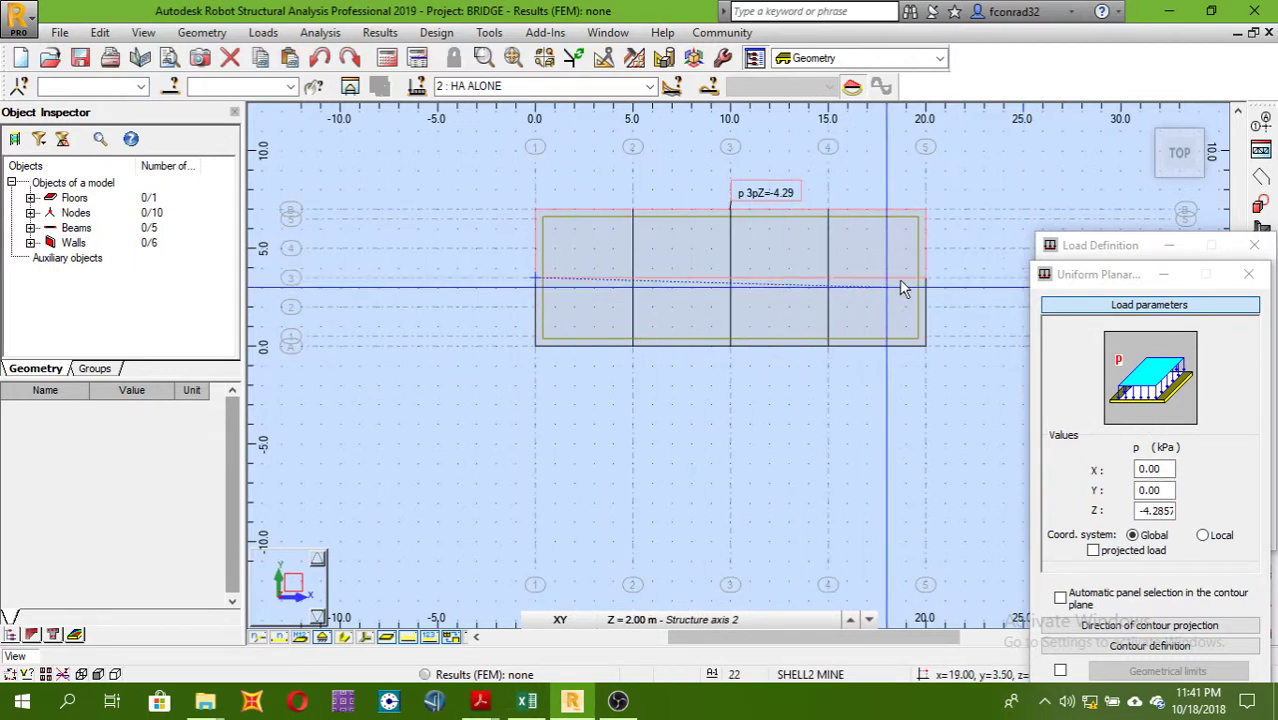
left_click(925, 277)
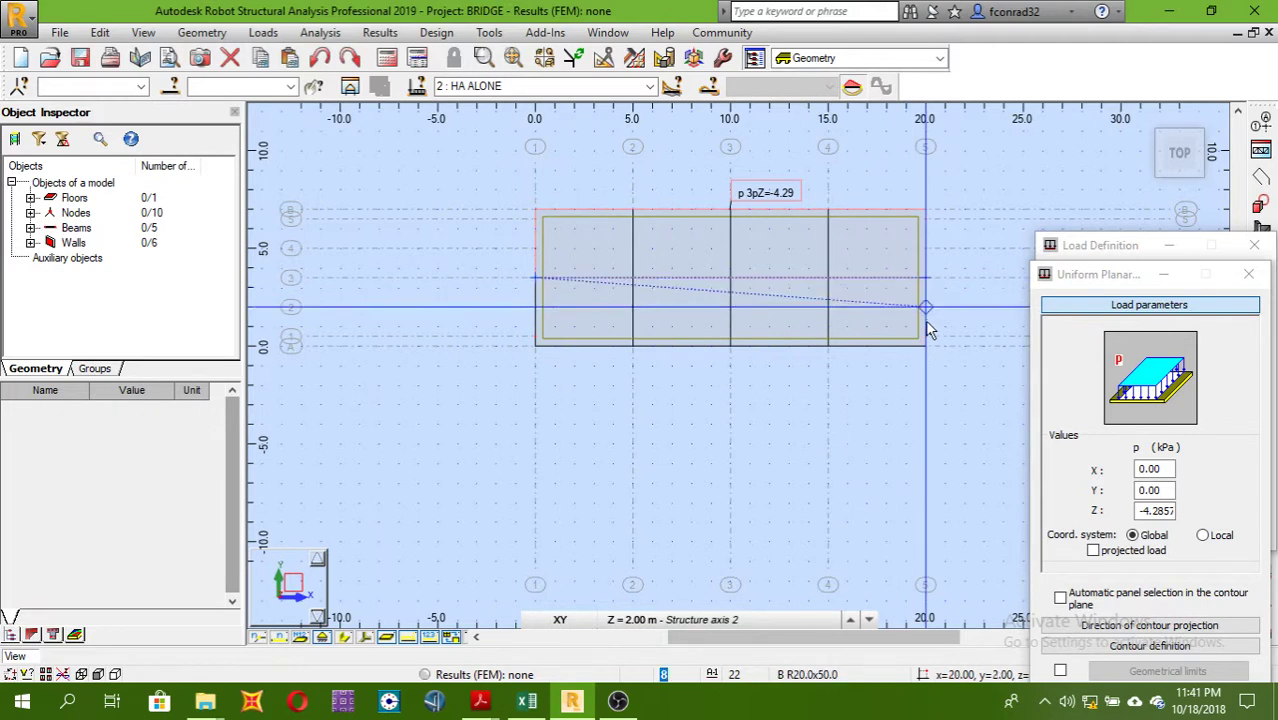
left_click(924, 345)
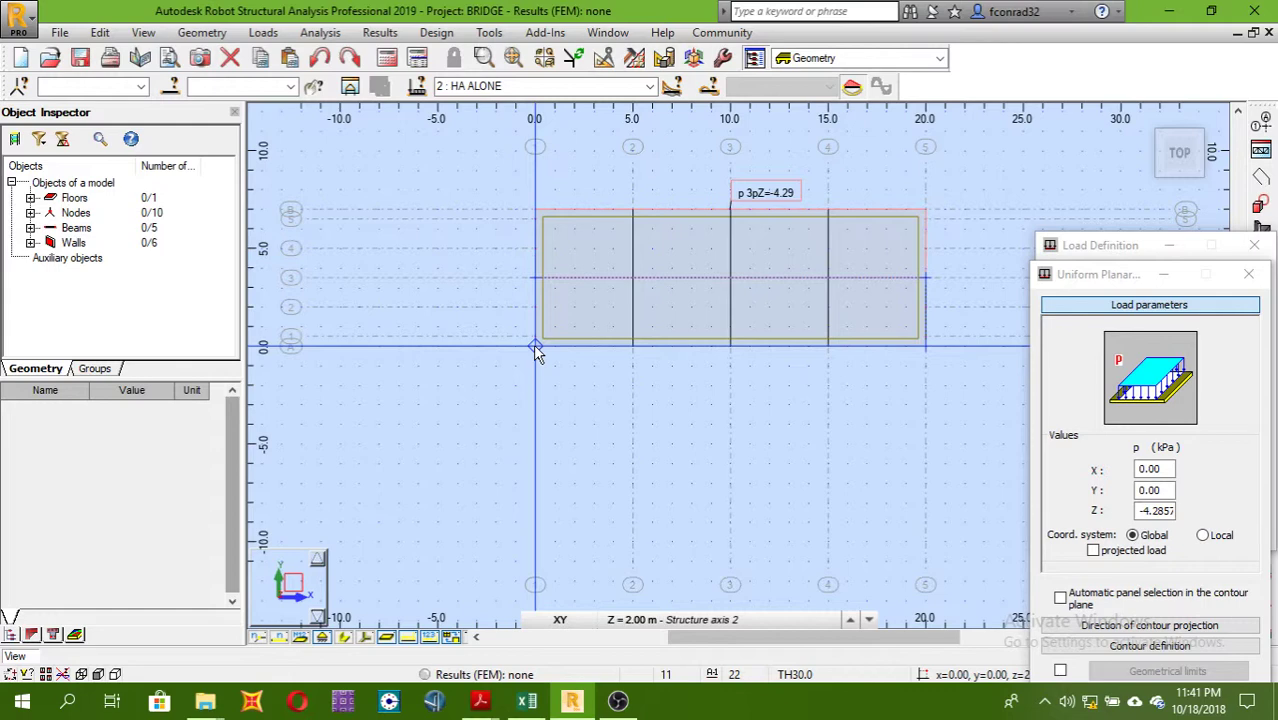
left_click(534, 345)
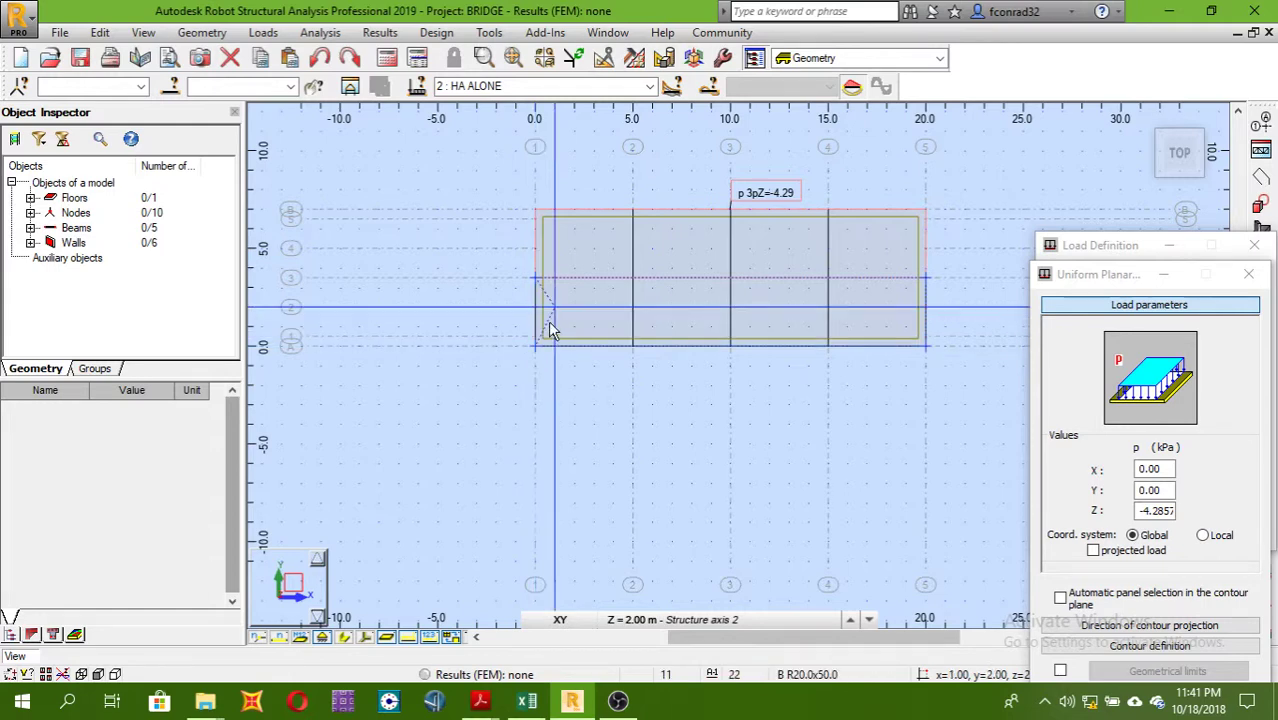
left_click(535, 347)
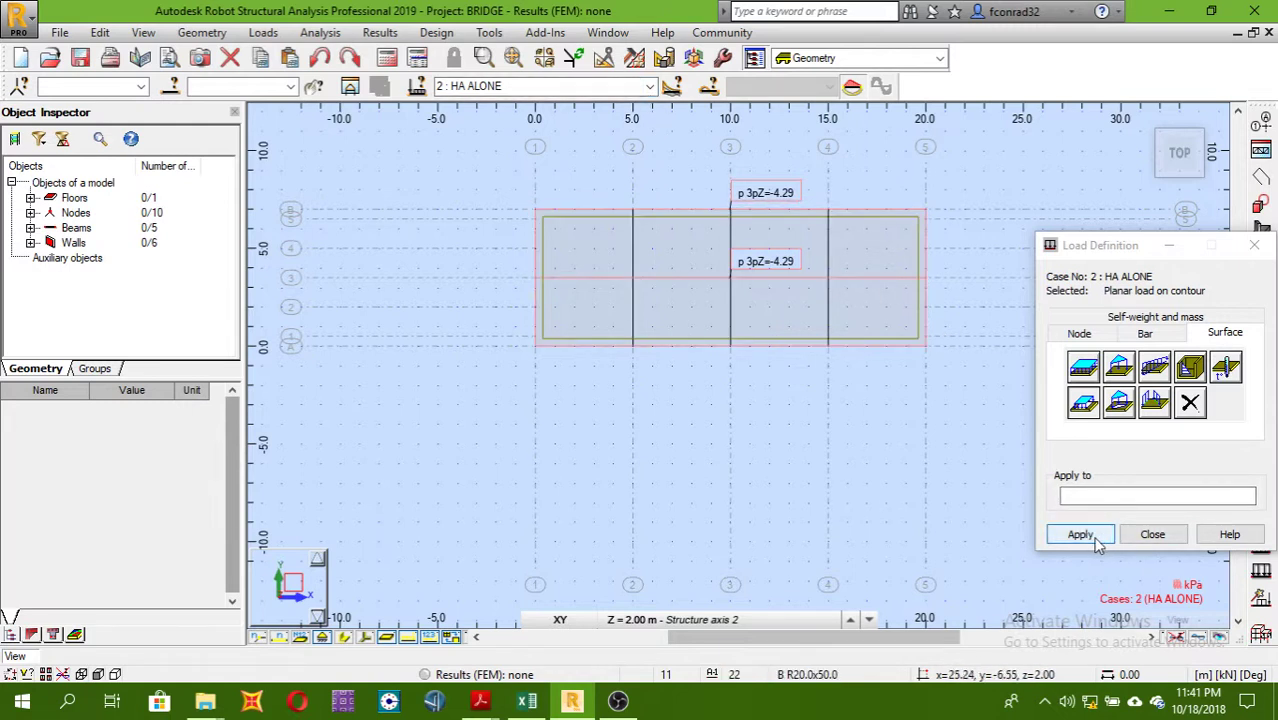
left_click(1152, 535)
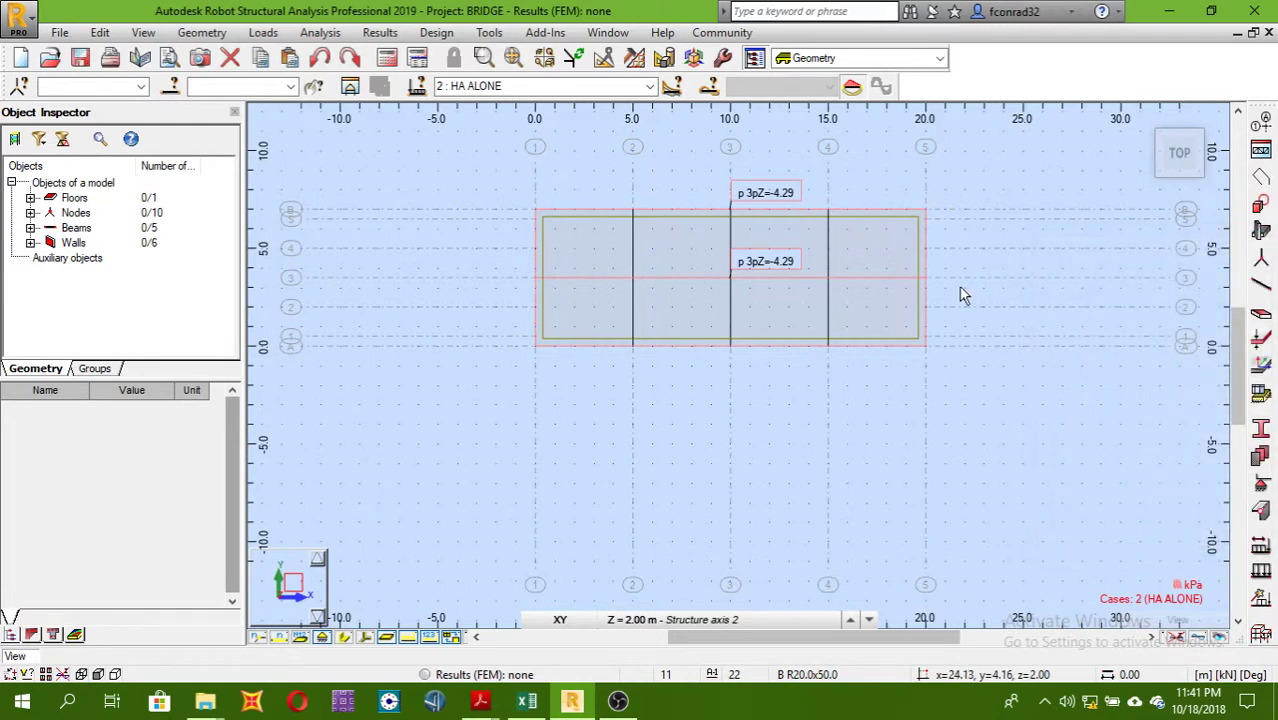
- Make HB ALONE the active load case and open the moving loads definition
left_click(648, 87)
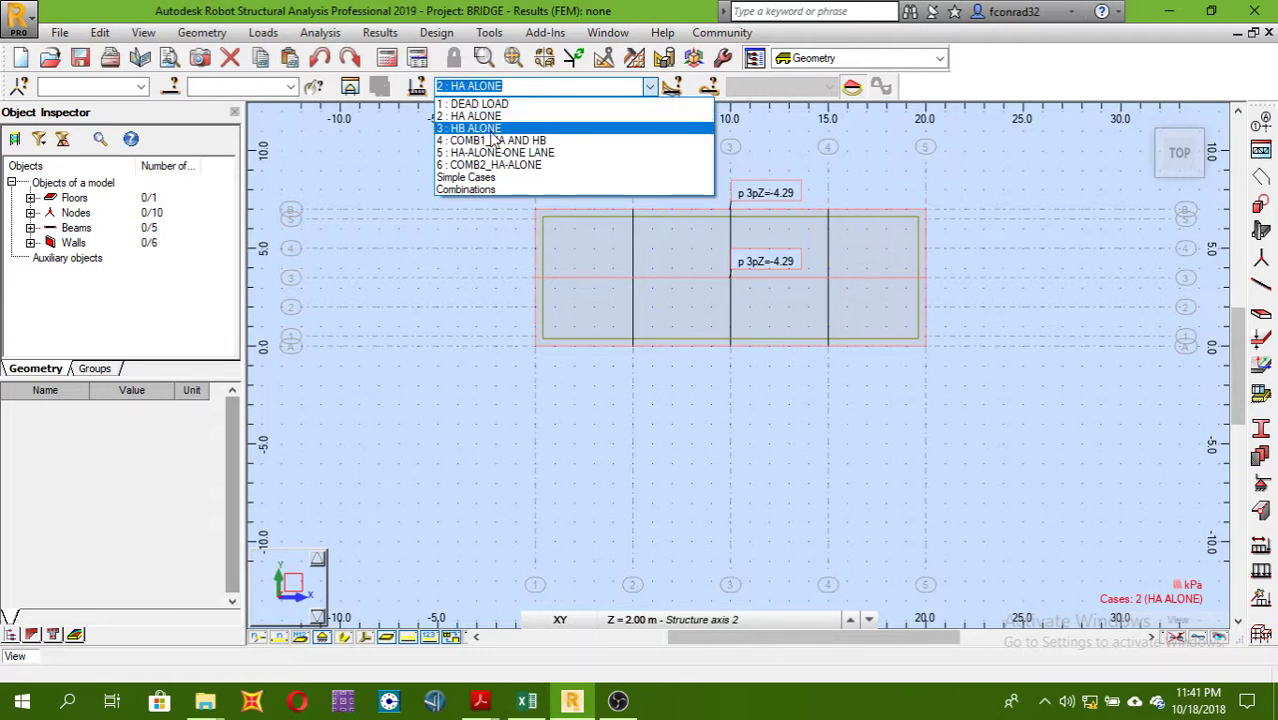
left_click(492, 130)
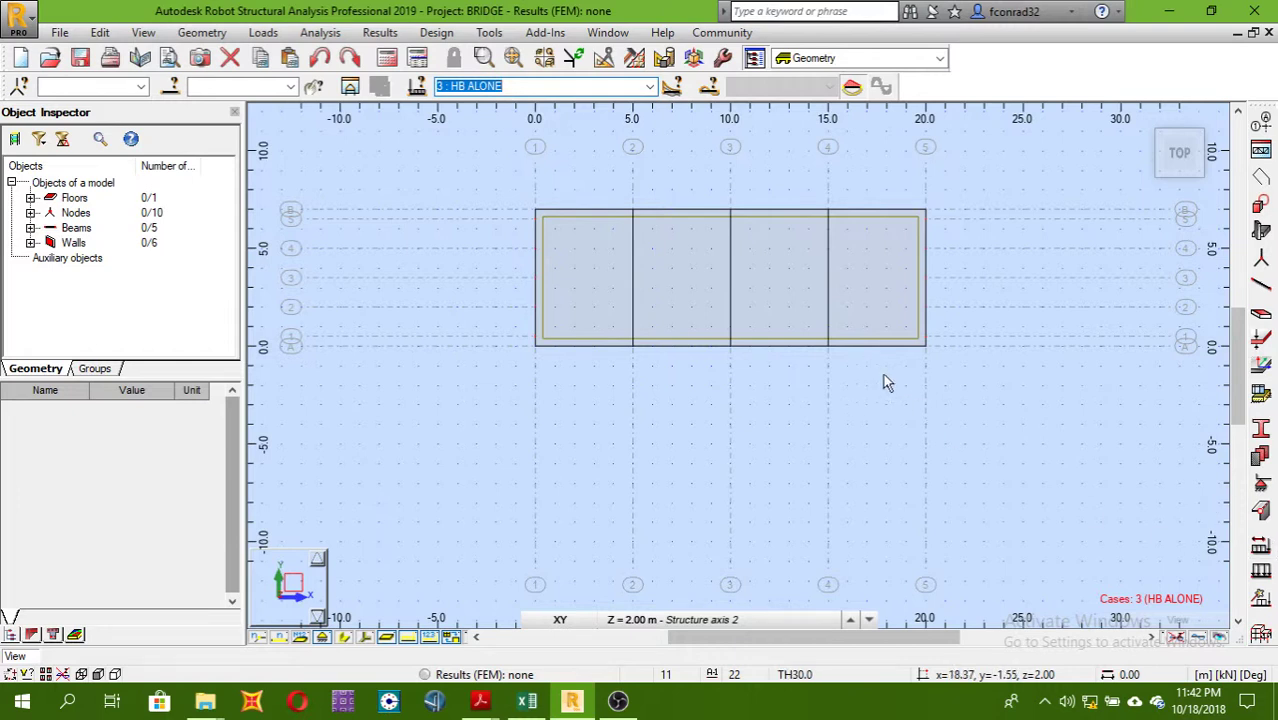
left_click(264, 33)
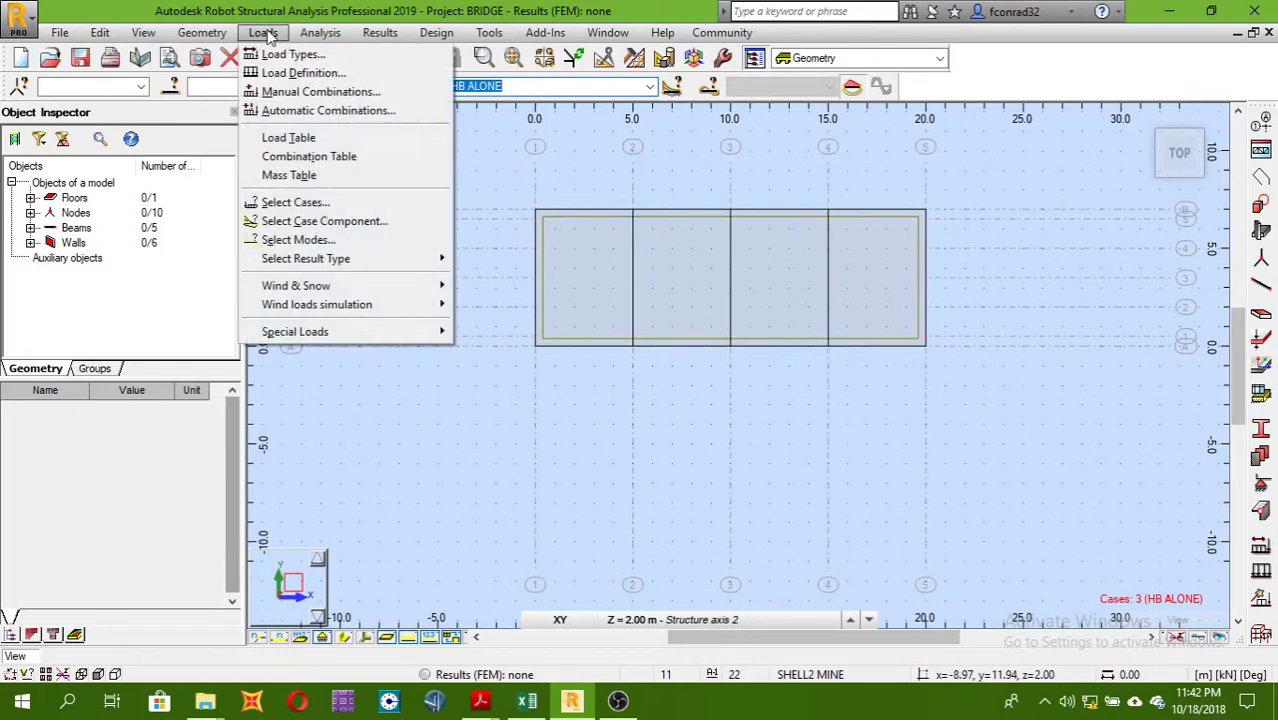
mouse_move(365, 334)
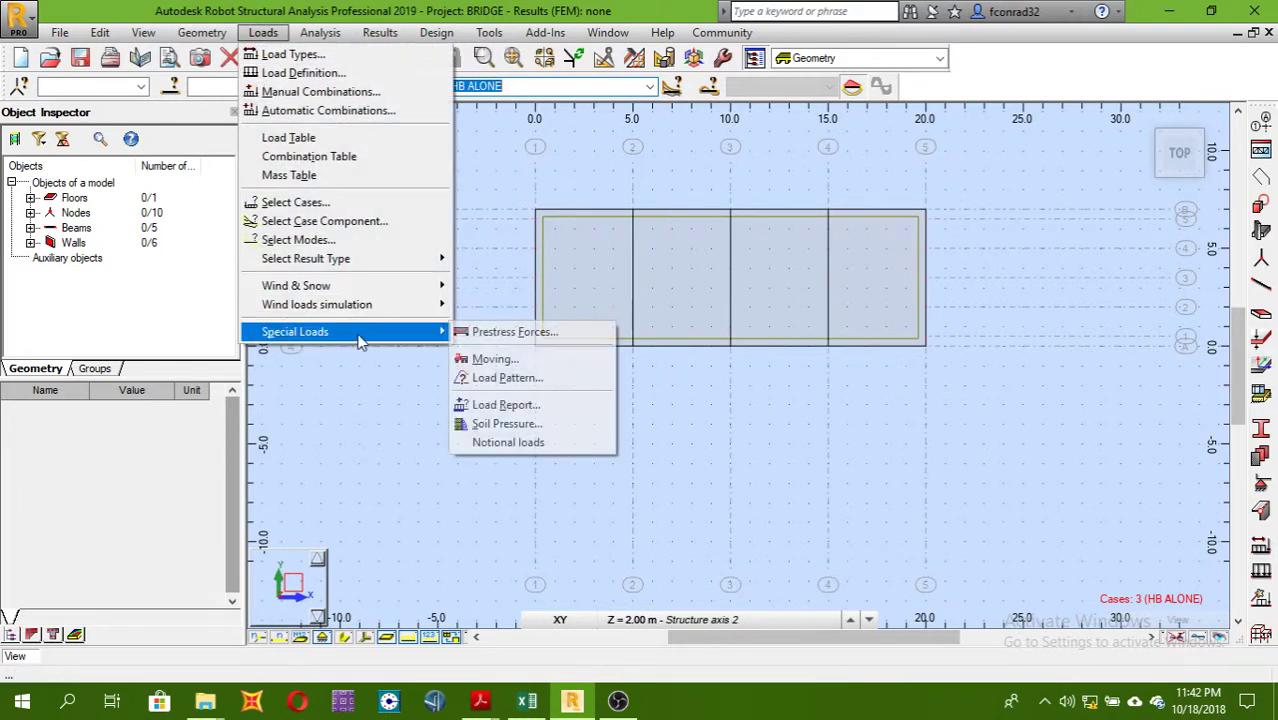
left_click(494, 360)
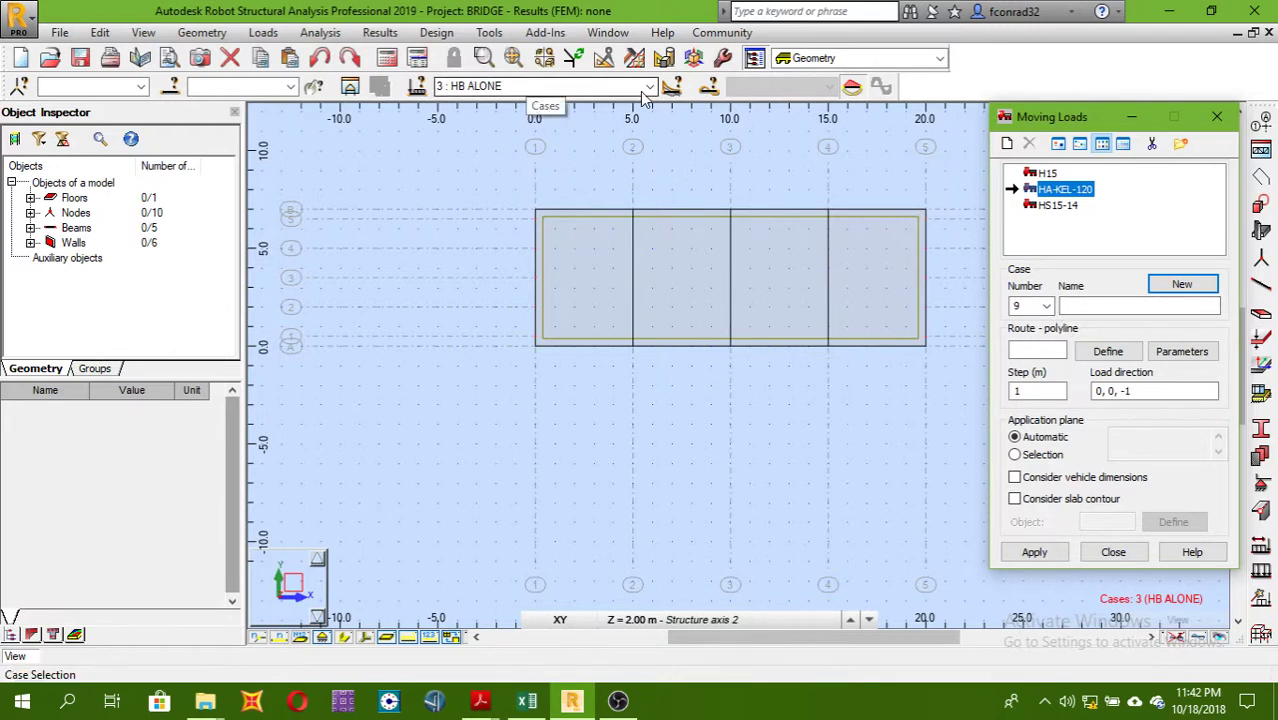
- Name moving load case number 9 "HB ALONE_REAL"
left_click(1087, 309)
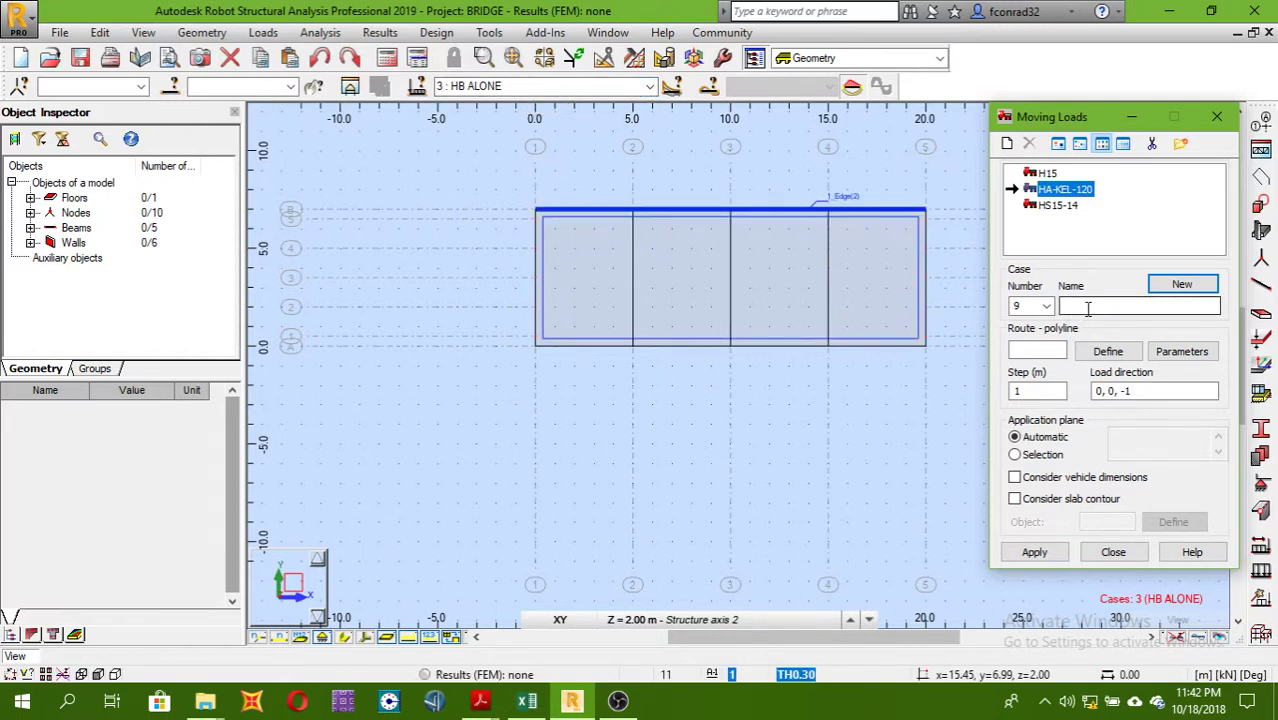
left_click(1087, 309)
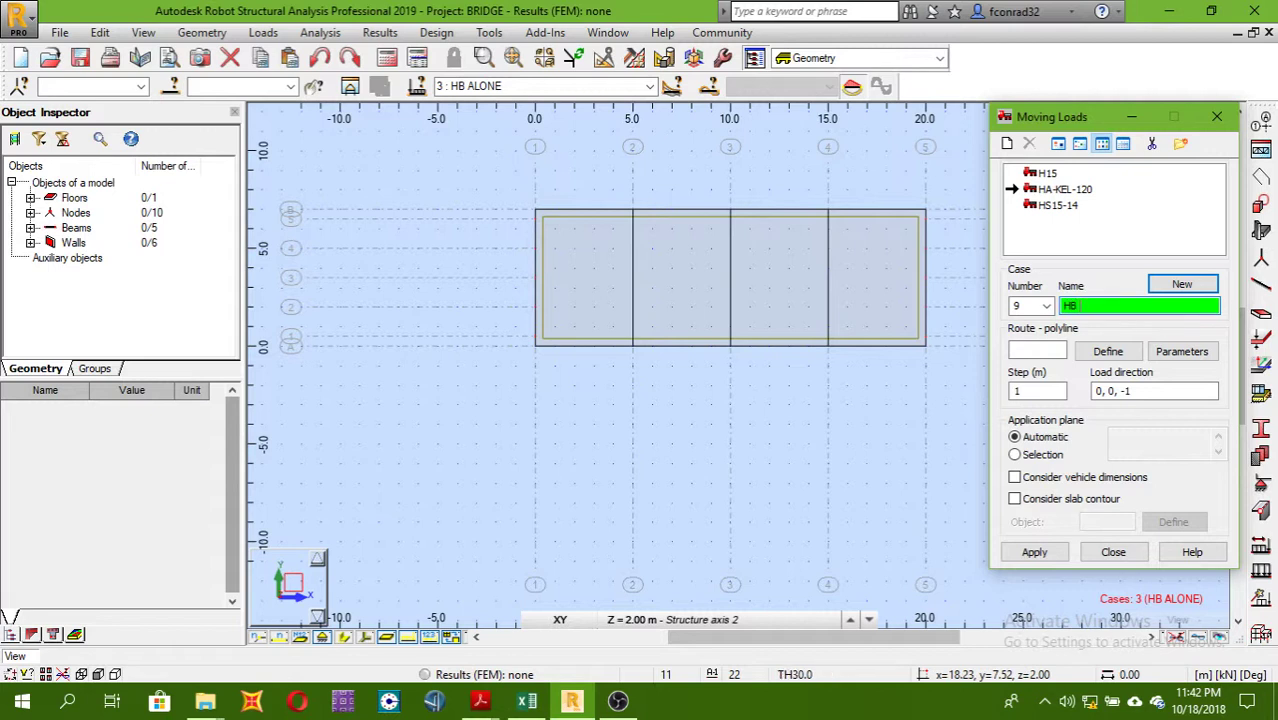
type("LONE_REAL")
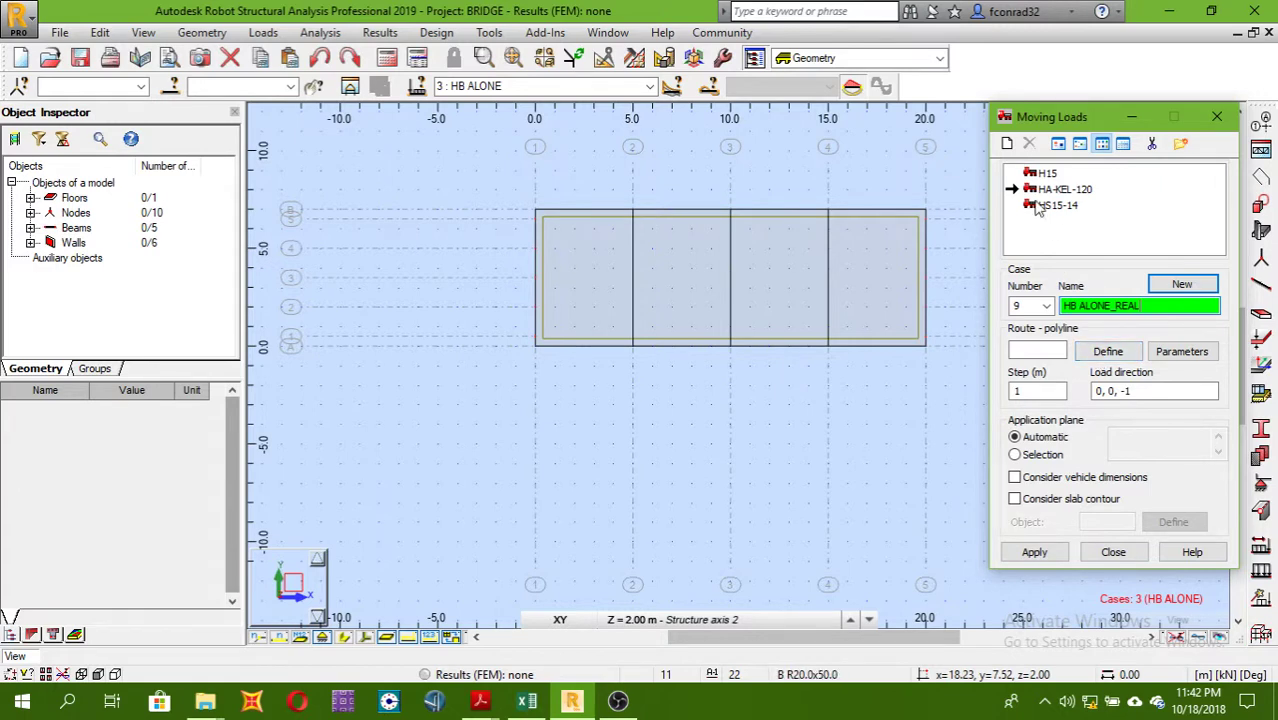
- Add the HB-30-UNIT vehicle from the BS5400 code to the list of available moving load vehicles
left_click(1010, 145)
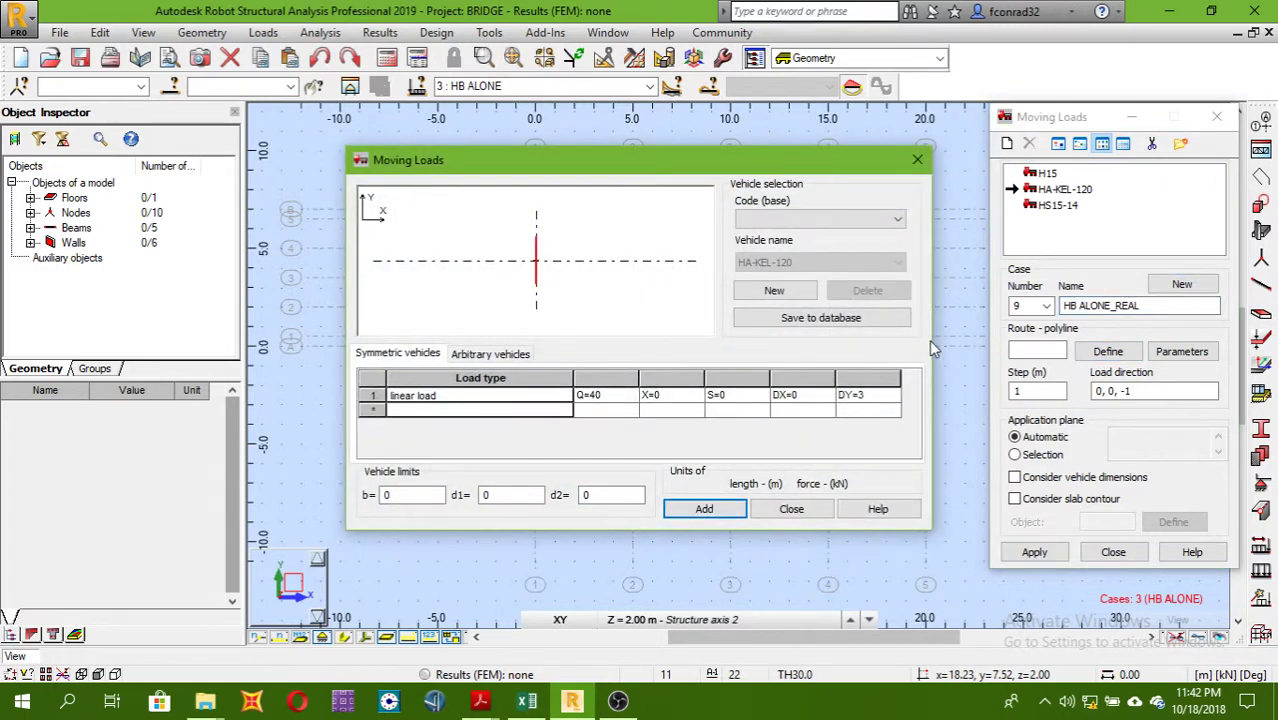
left_click(799, 220)
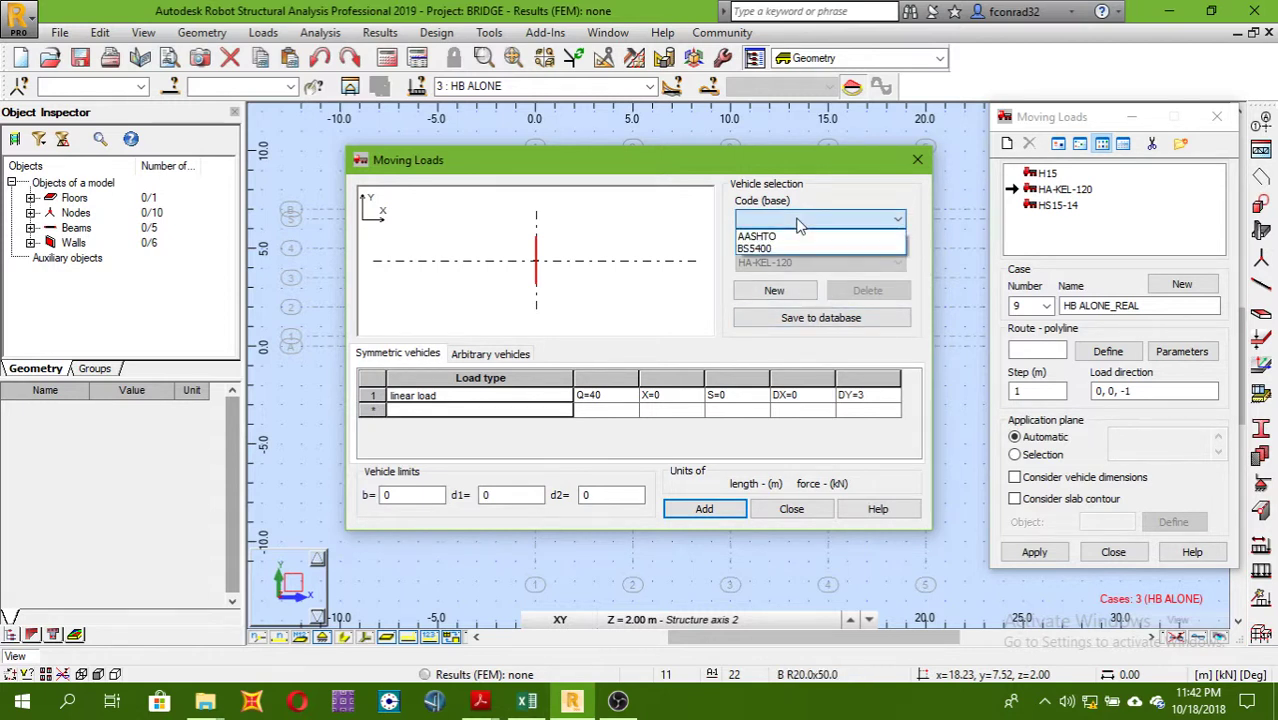
left_click(758, 250)
left_click(782, 263)
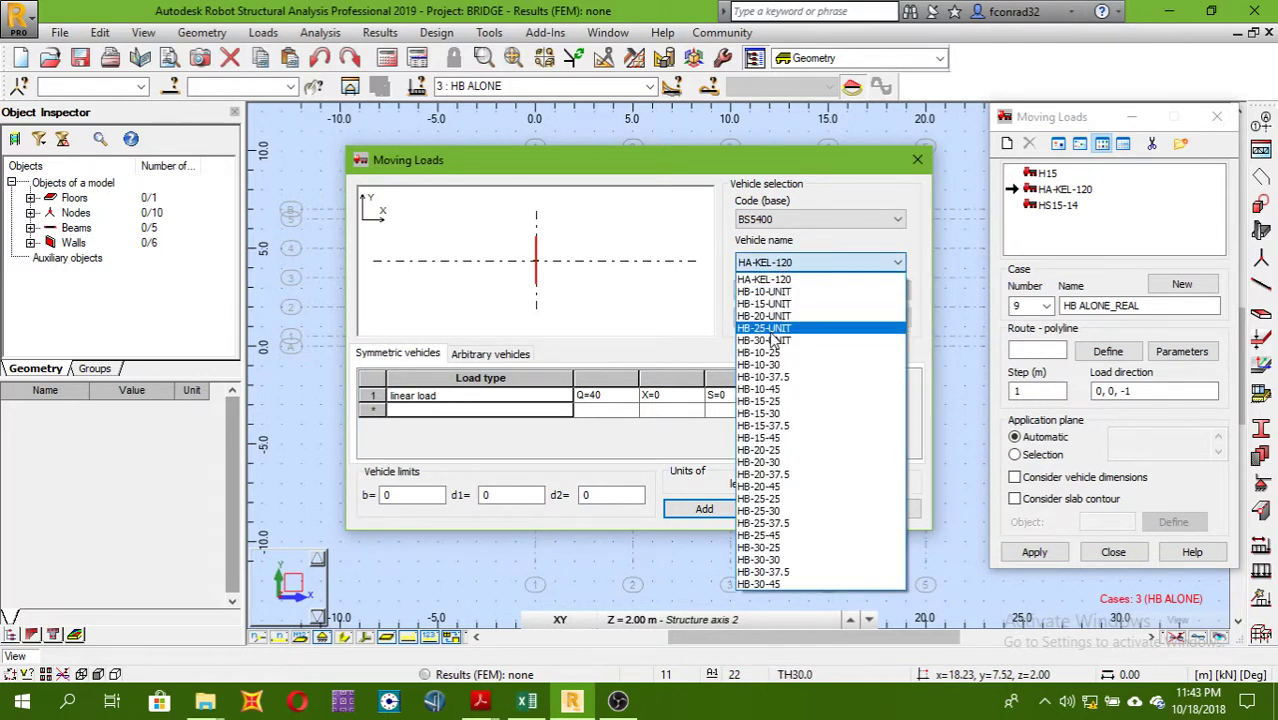
left_click(773, 330)
left_click(785, 262)
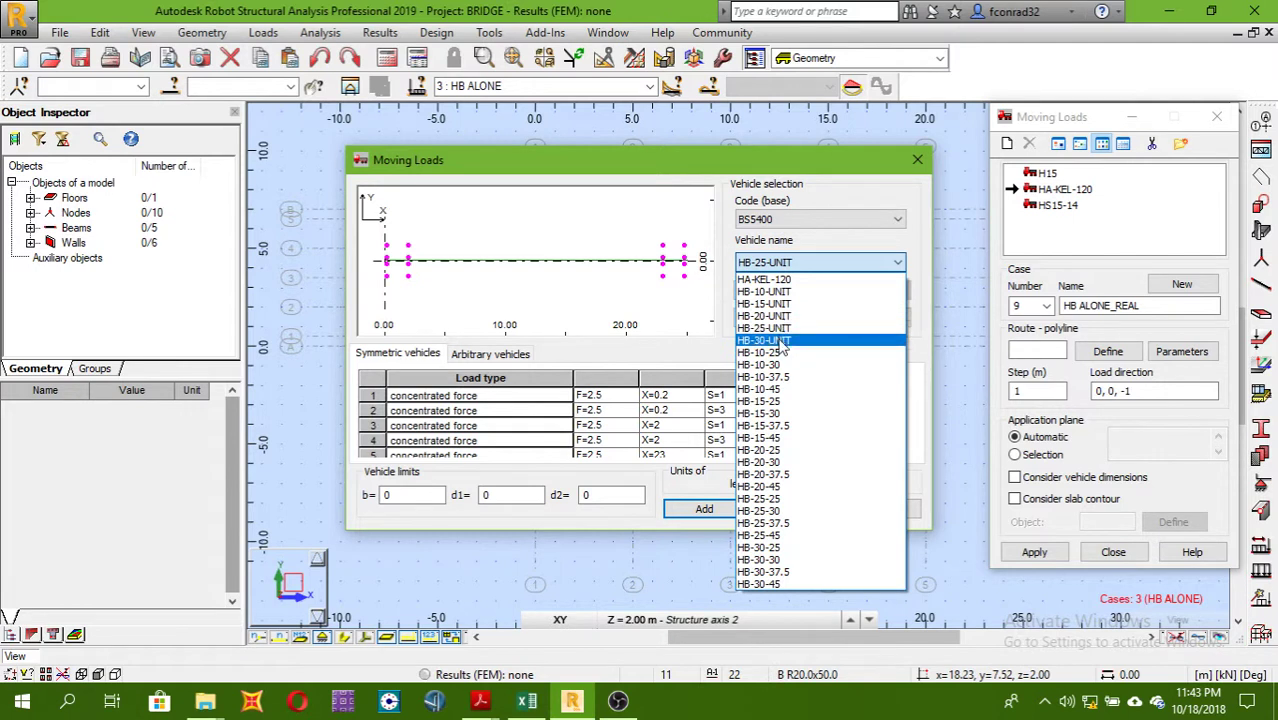
left_click(782, 342)
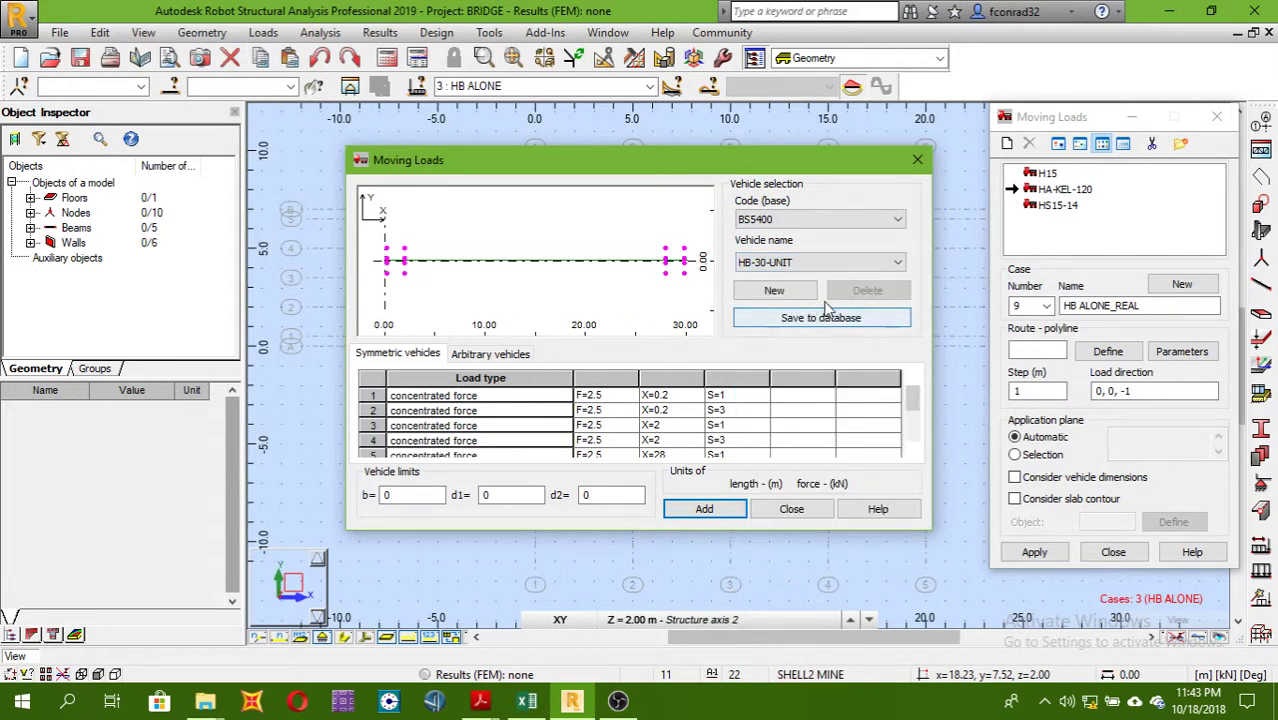
left_click(714, 508)
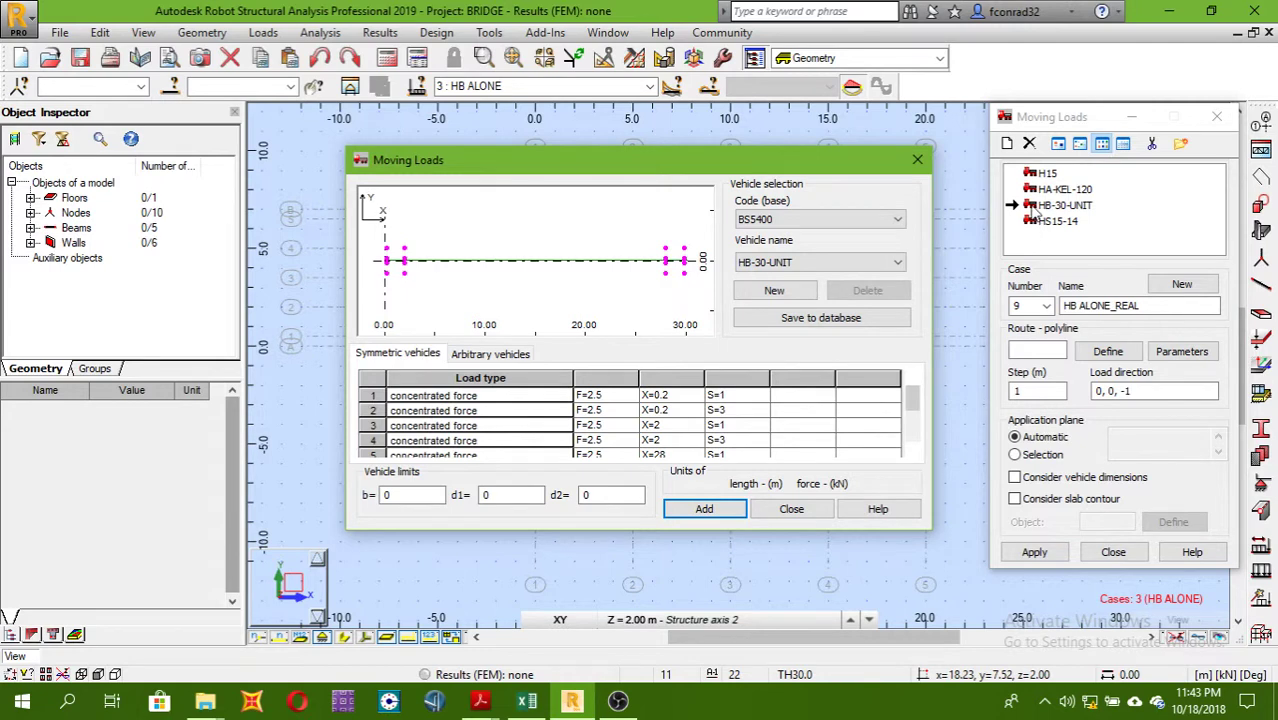
- Select the HB-30-UNIT vehicle and define its route as a polyline along y=2, from x=0 to 20
left_click(791, 508)
left_click(1052, 207)
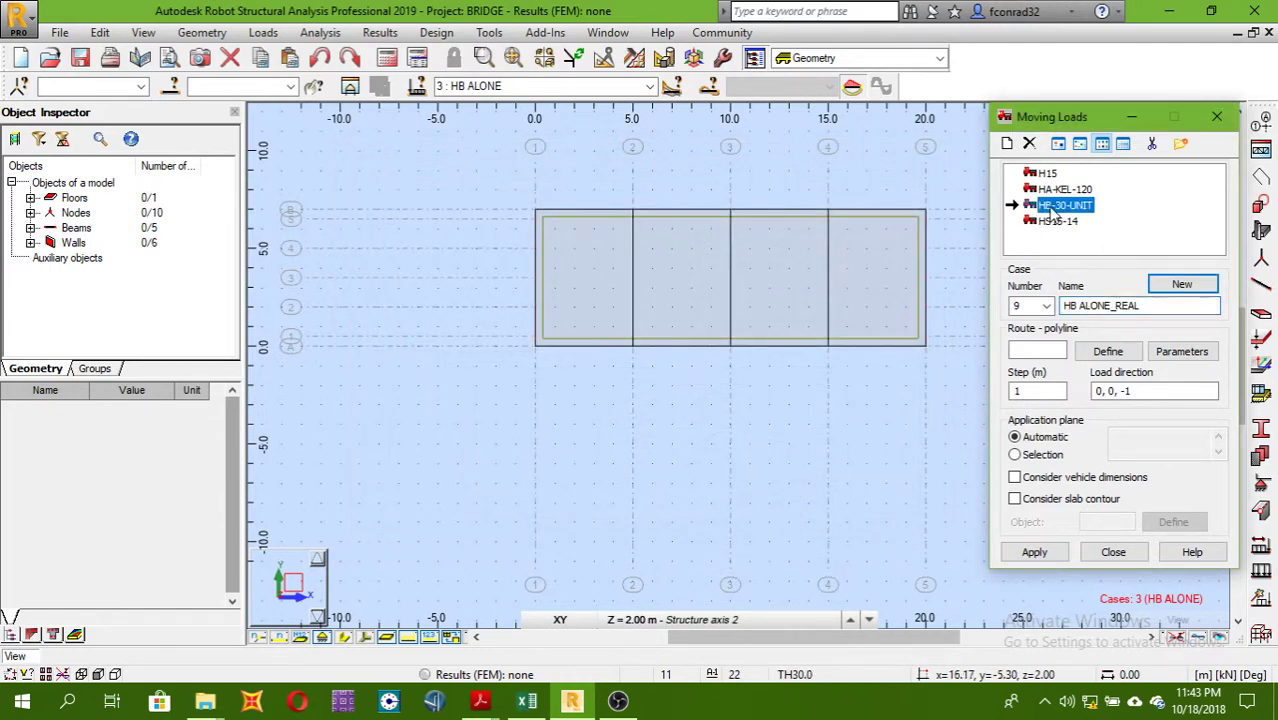
left_click(1126, 352)
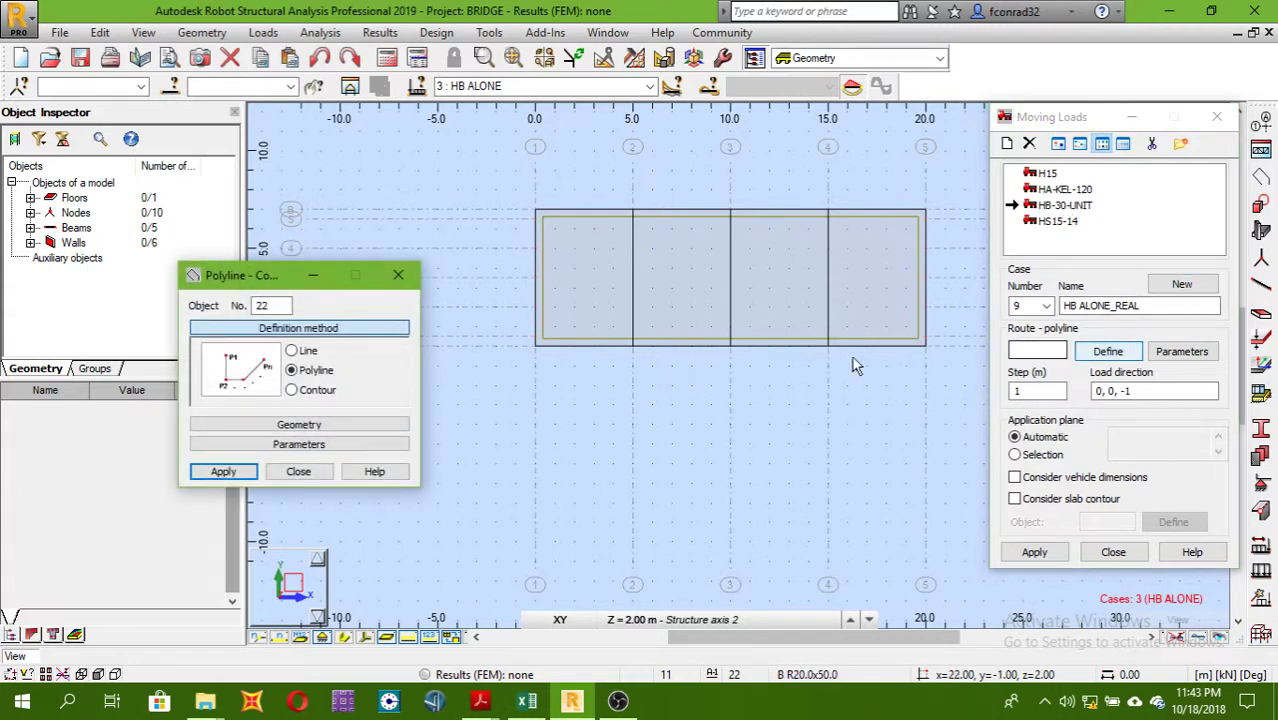
left_click(532, 306)
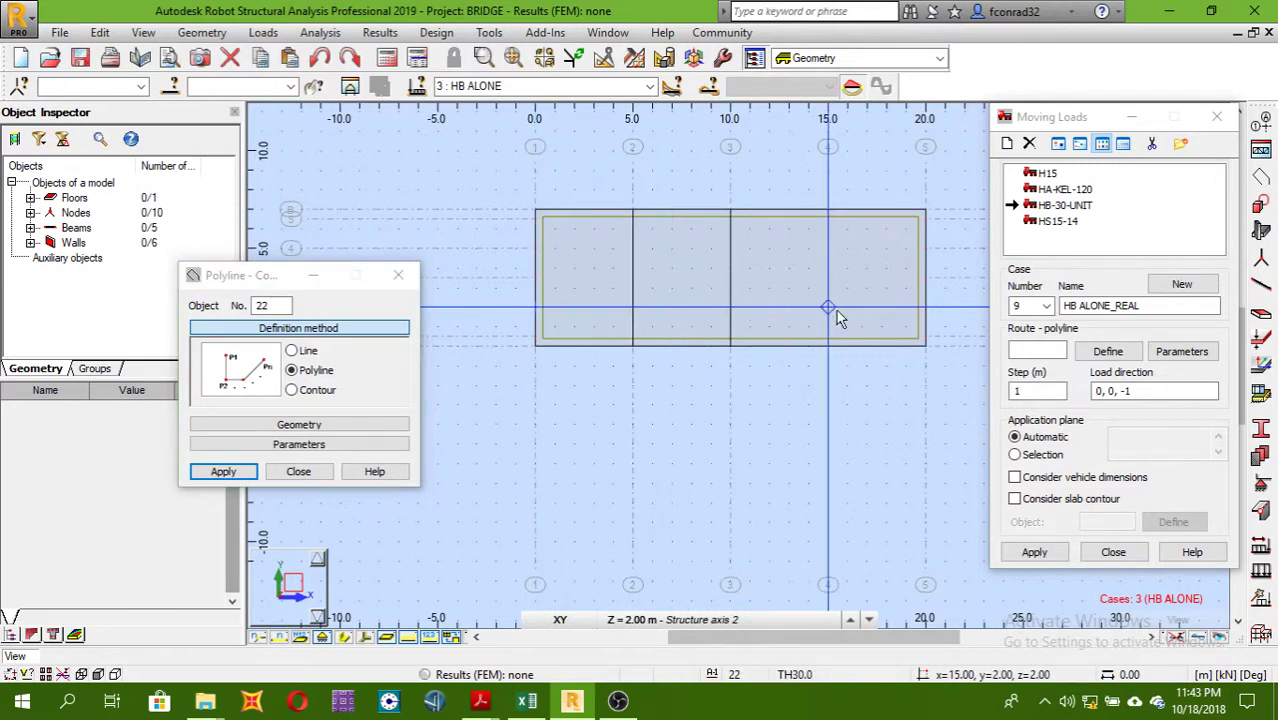
left_click(926, 309)
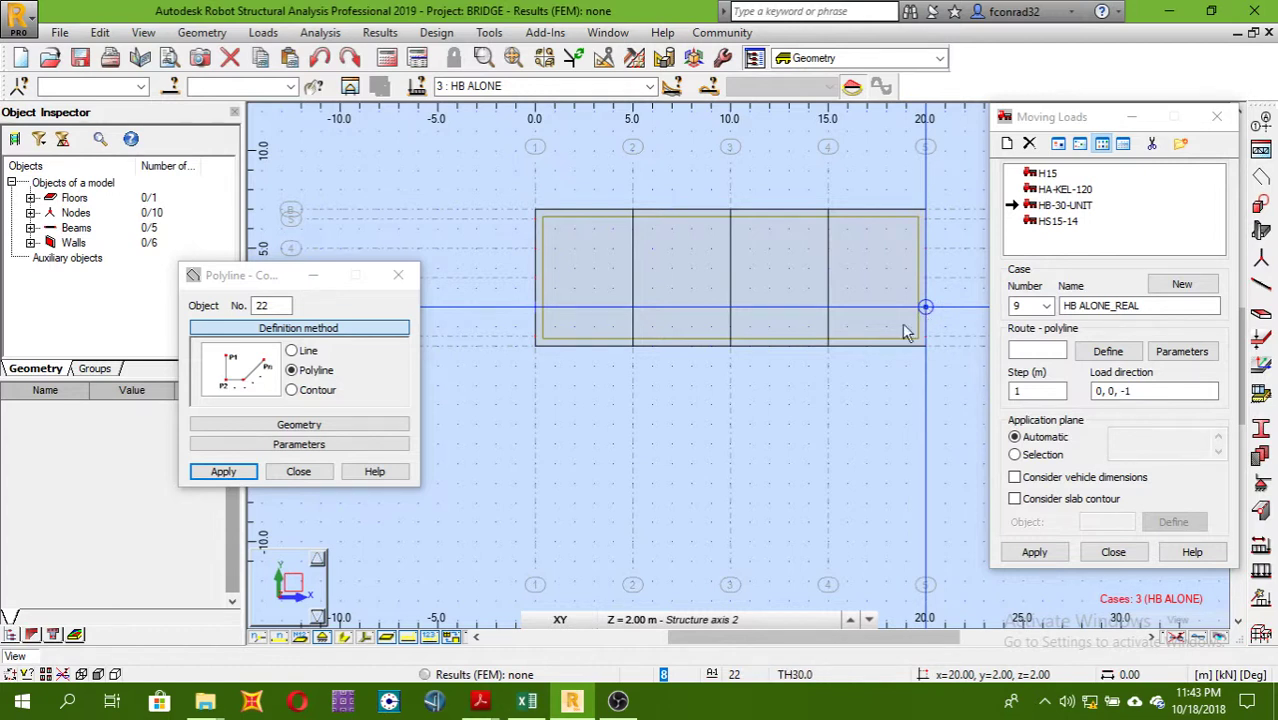
key("Escape")
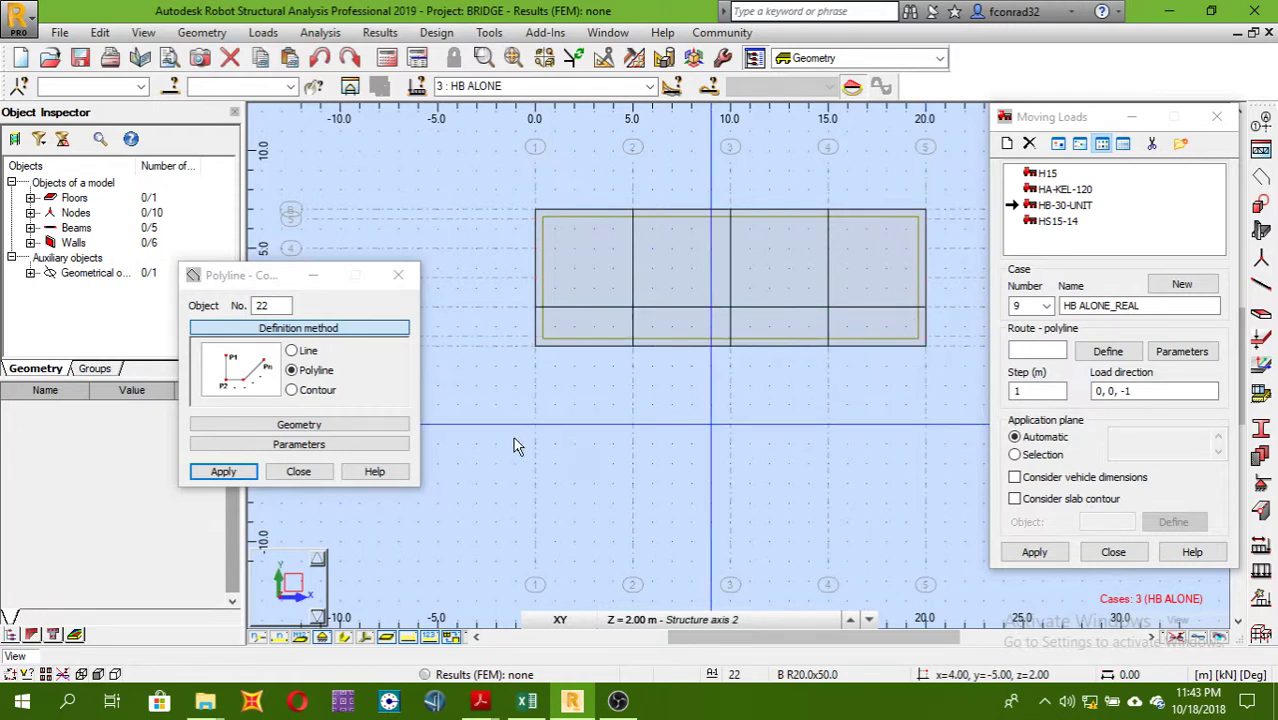
left_click(298, 472)
- Apply the HB ALONE_REAL moving load to the model and make HB ALONE_REAL the active load case
left_click(890, 331)
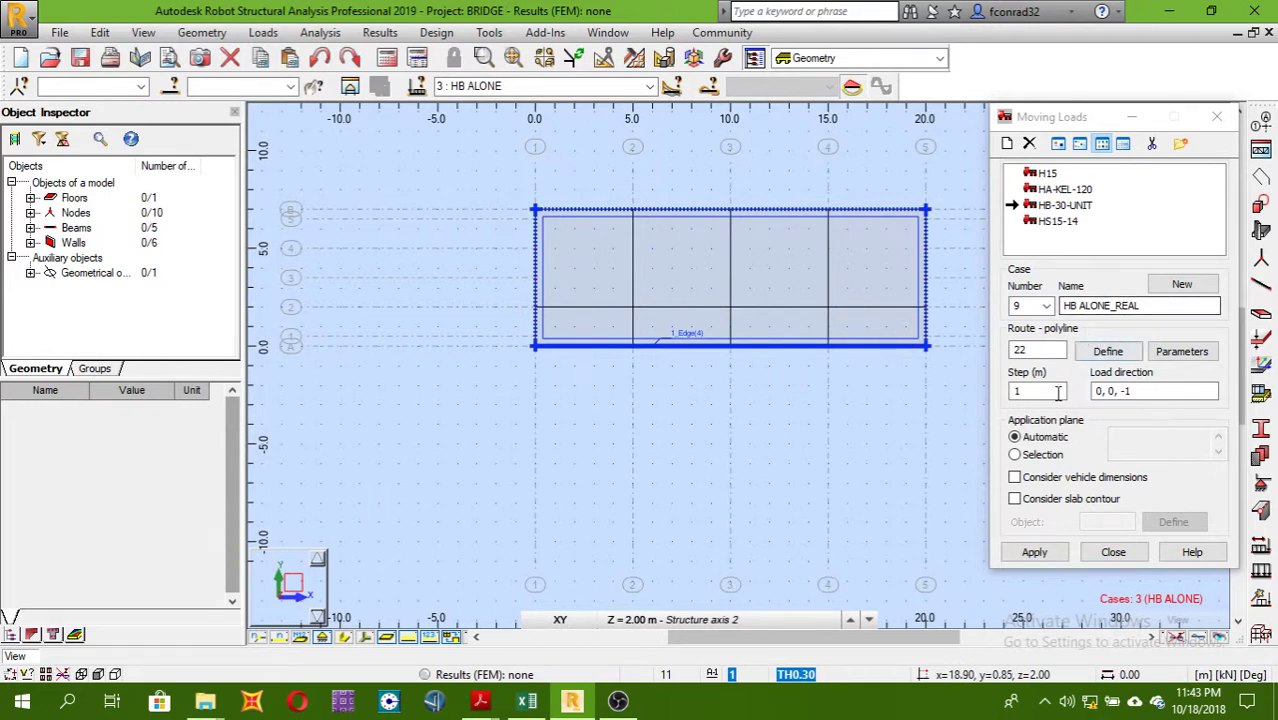
left_click(937, 508)
left_click(832, 208)
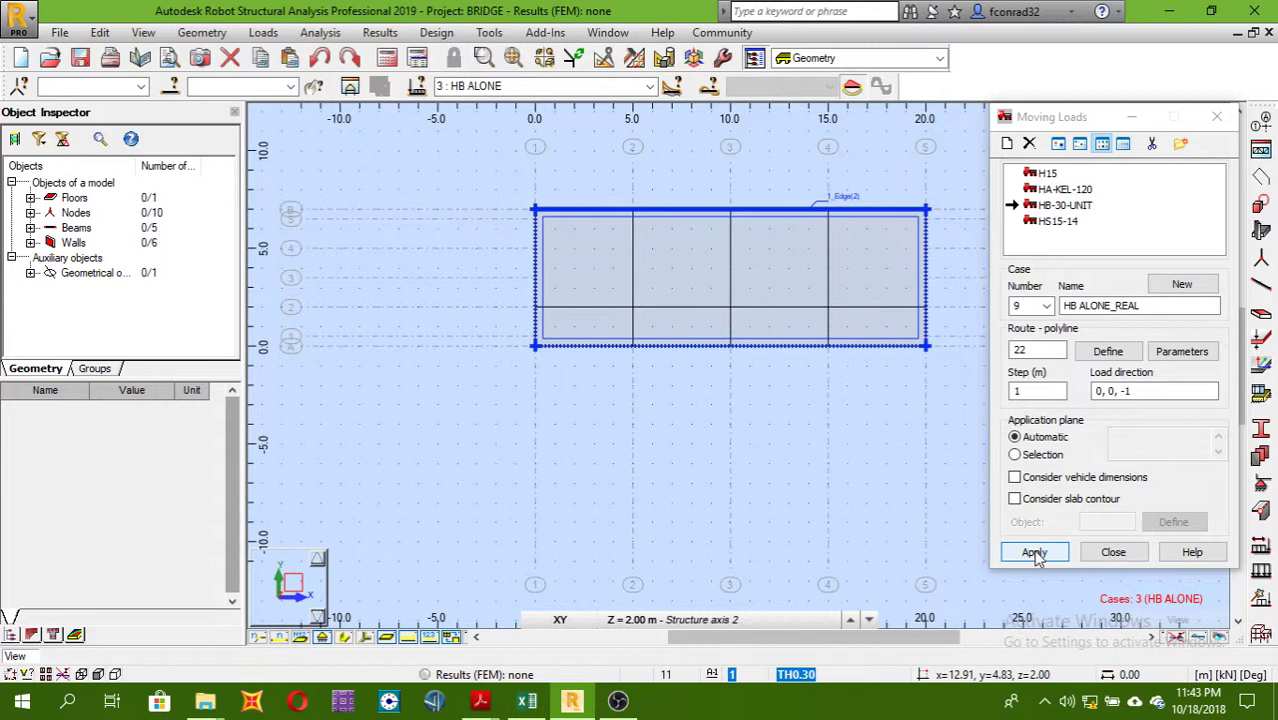
left_click(1034, 553)
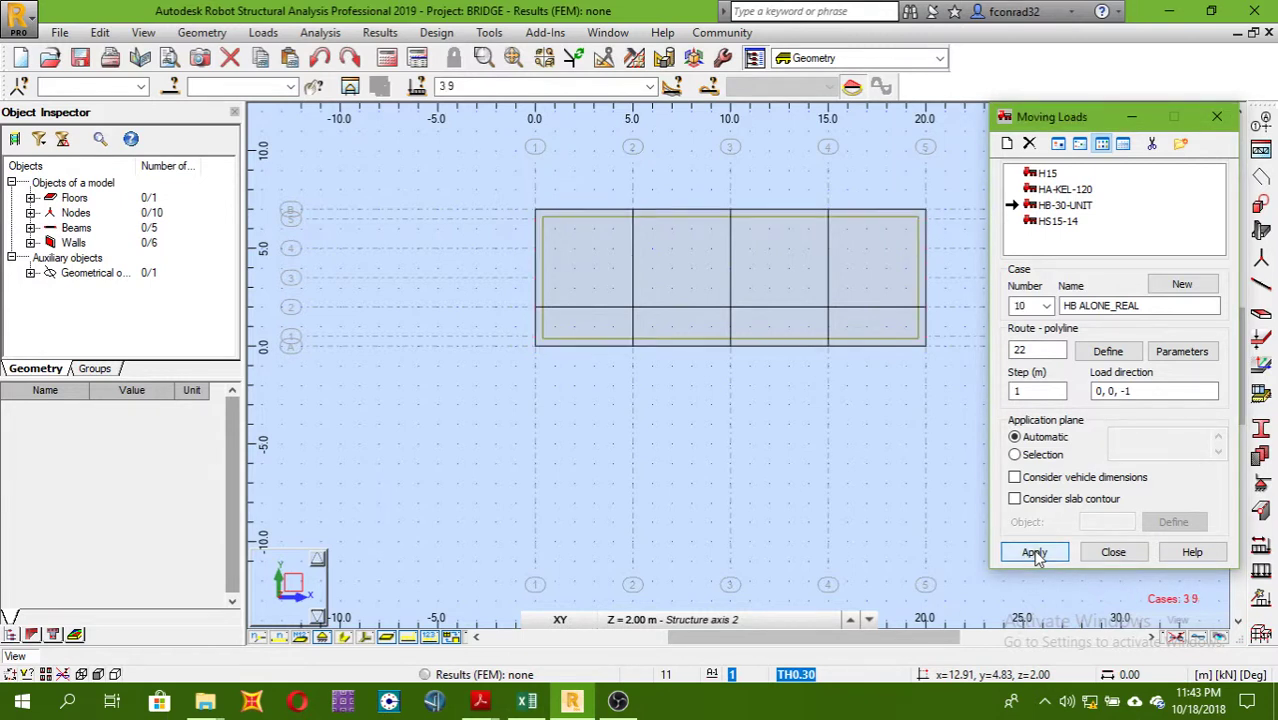
left_click(545, 86)
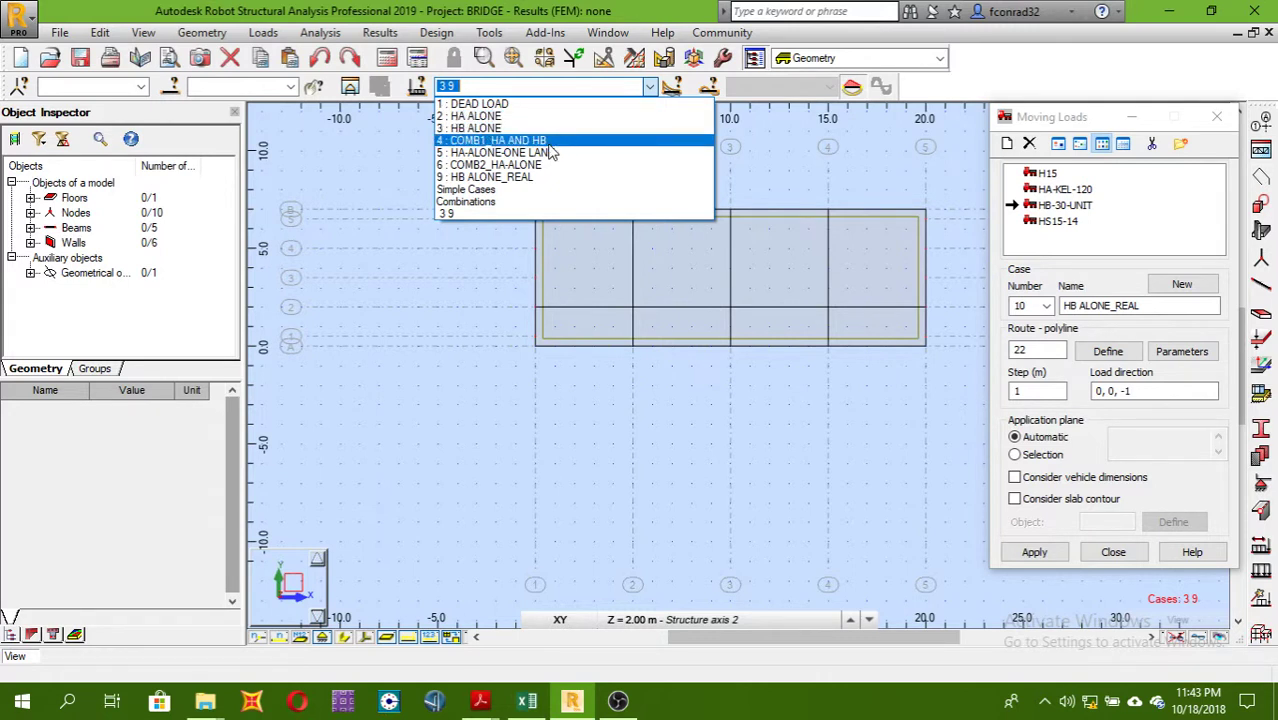
left_click(517, 180)
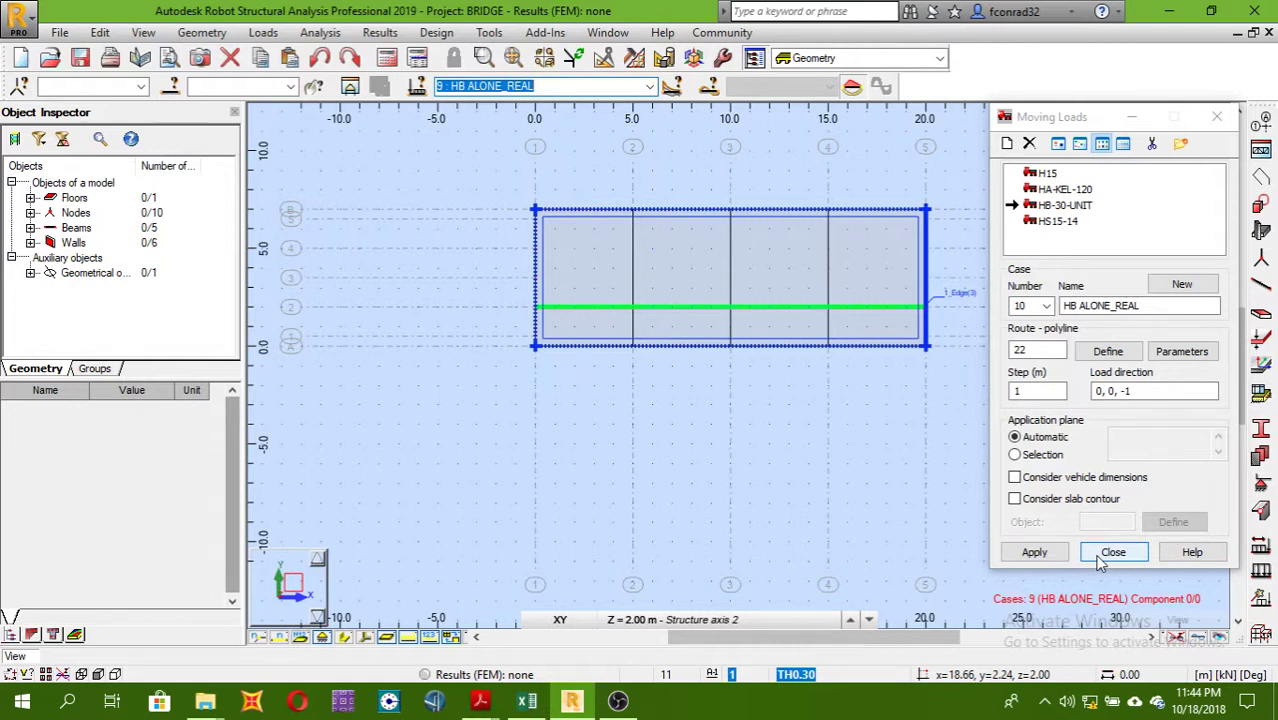
- With HA ALONE as the active load case, choose the HA-KEL-120 vehicle and name moving load case 10 "KE REAL"
left_click(1070, 191)
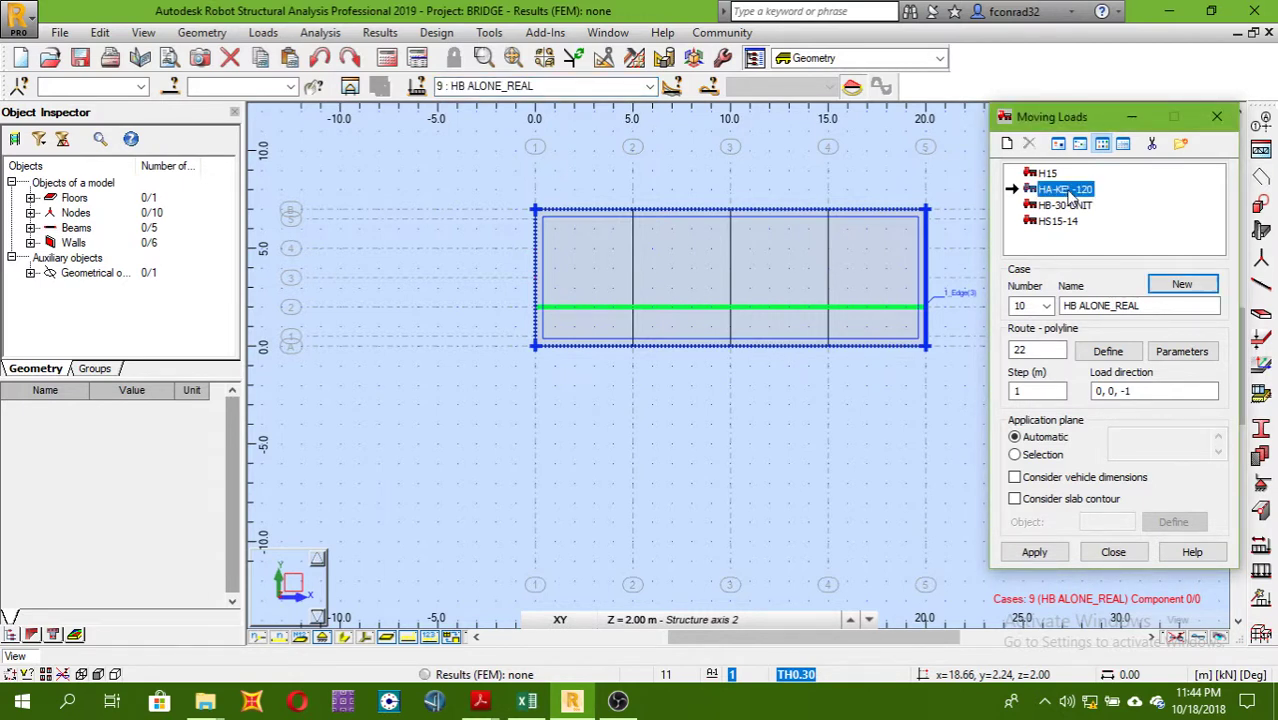
left_click(1150, 306)
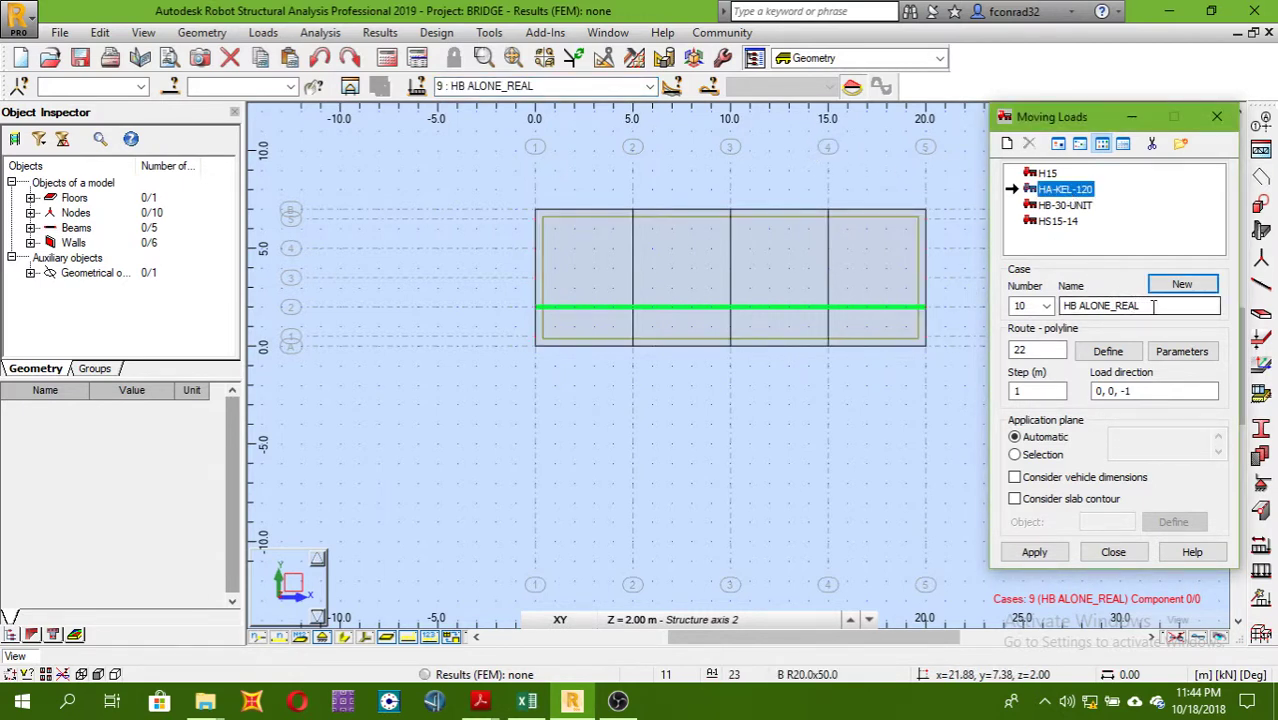
triple_click(1154, 307)
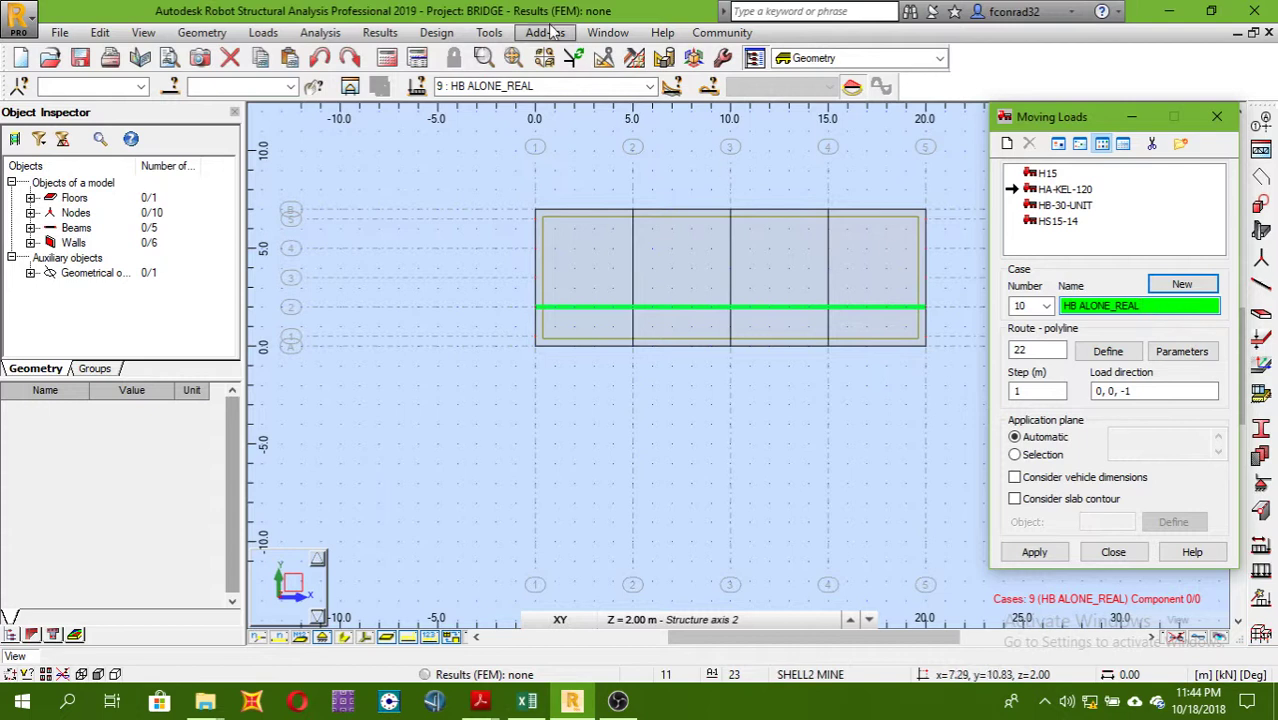
left_click(651, 87)
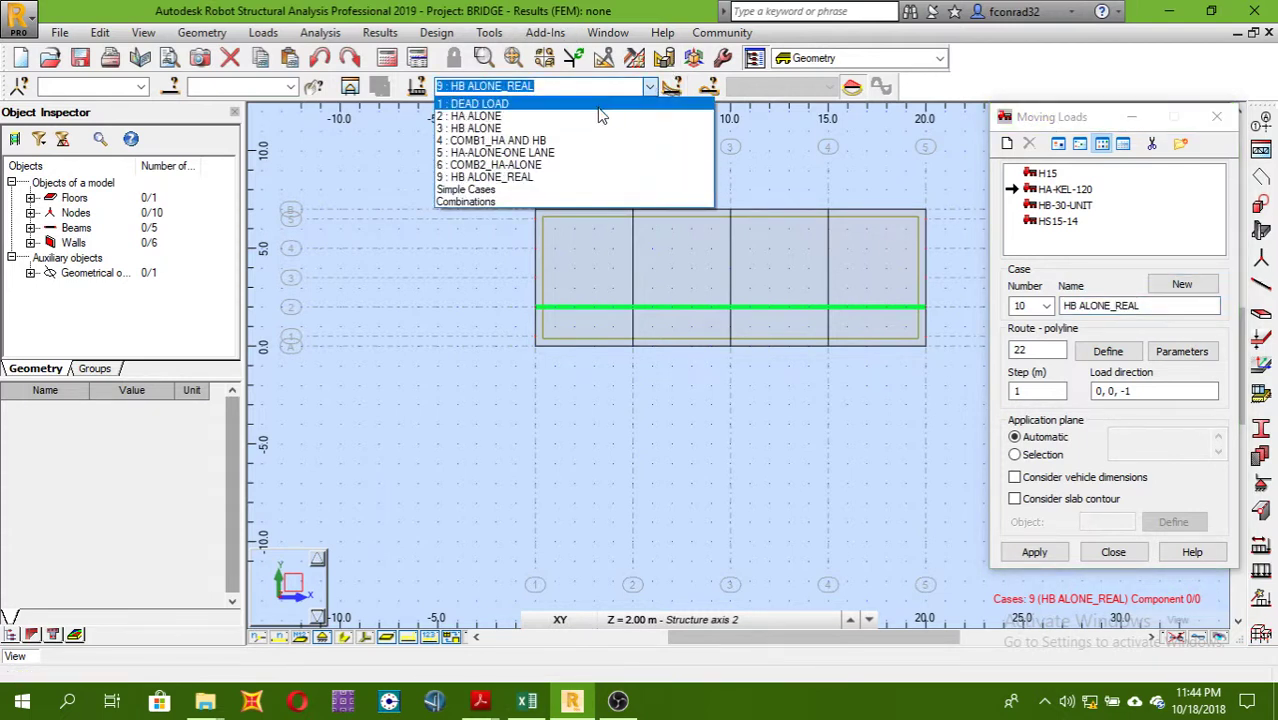
left_click(537, 117)
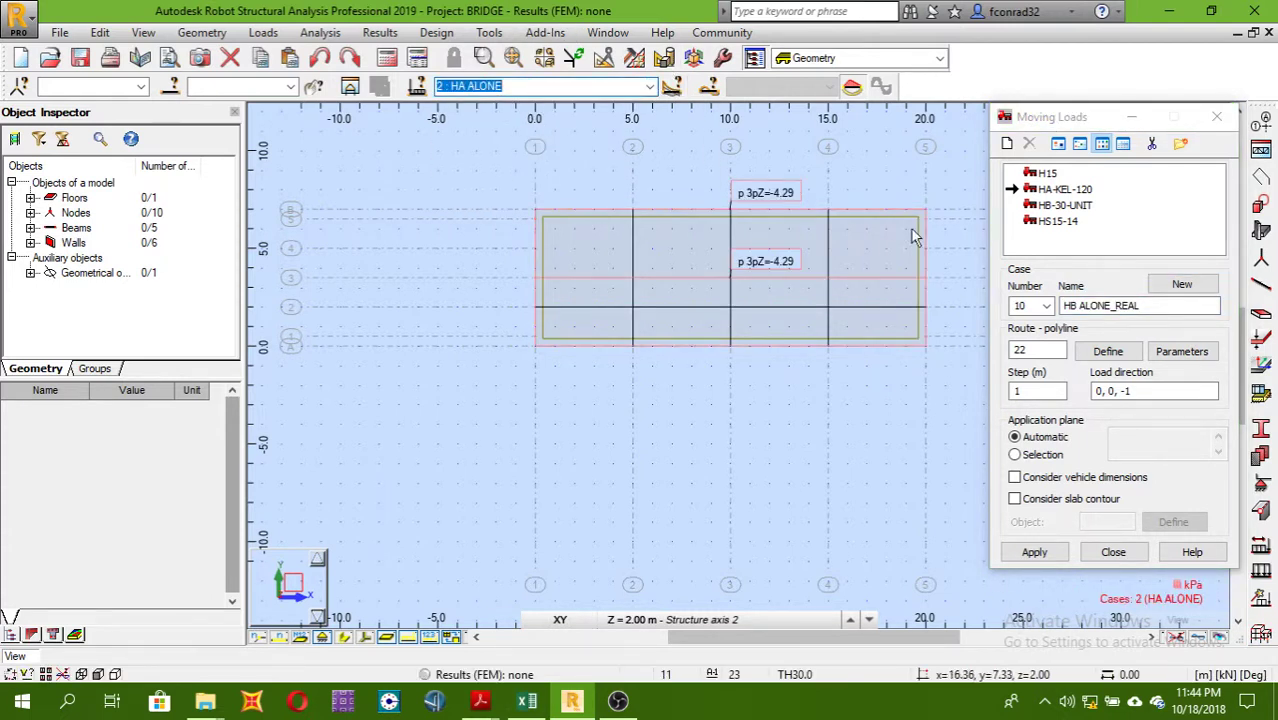
triple_click(1150, 305)
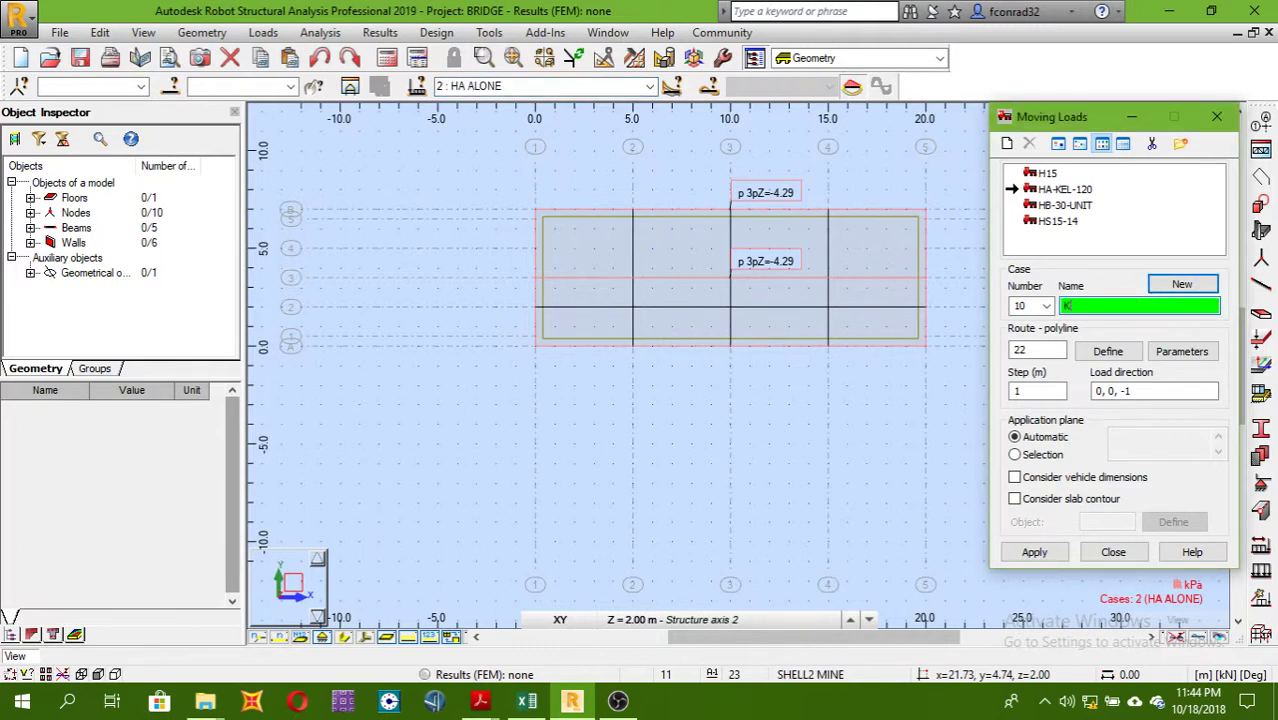
type("REAL")
- Define a polyline route for the HA-KEL-120 vehicle along y=5, from x=0 to 20
left_click(1110, 352)
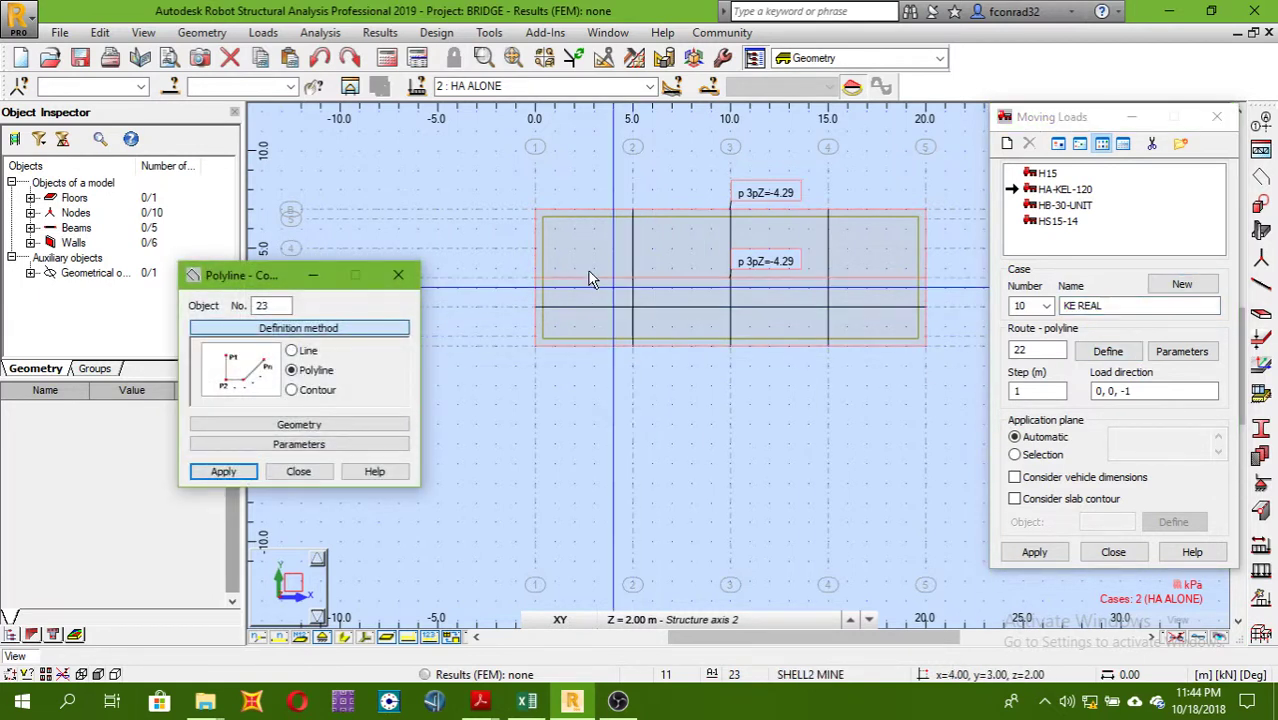
left_click(535, 252)
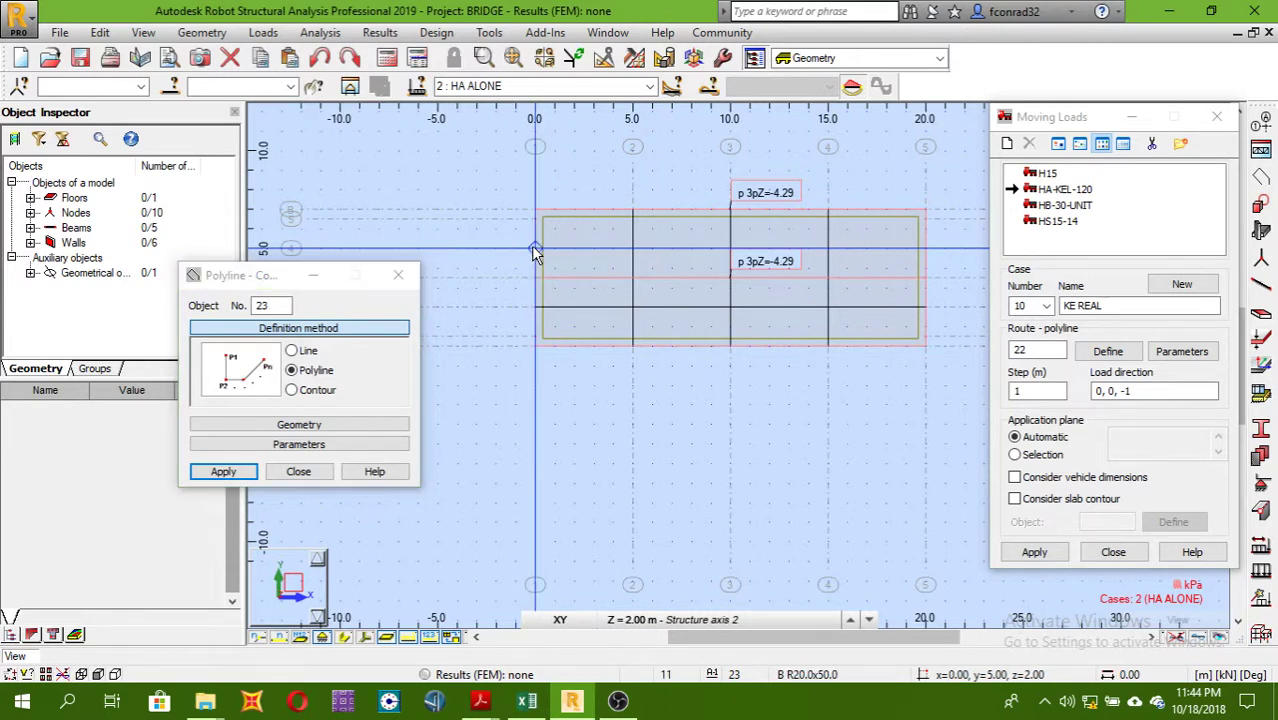
left_click(928, 254)
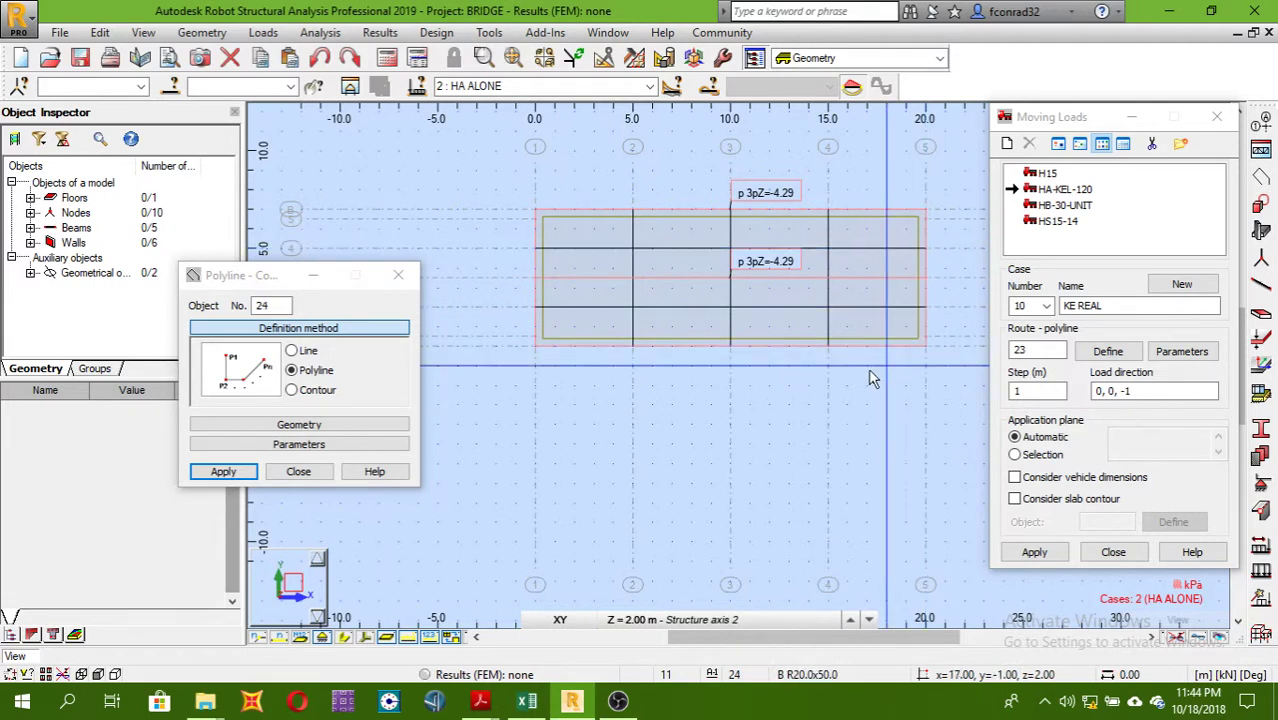
left_click(248, 477)
left_click(298, 471)
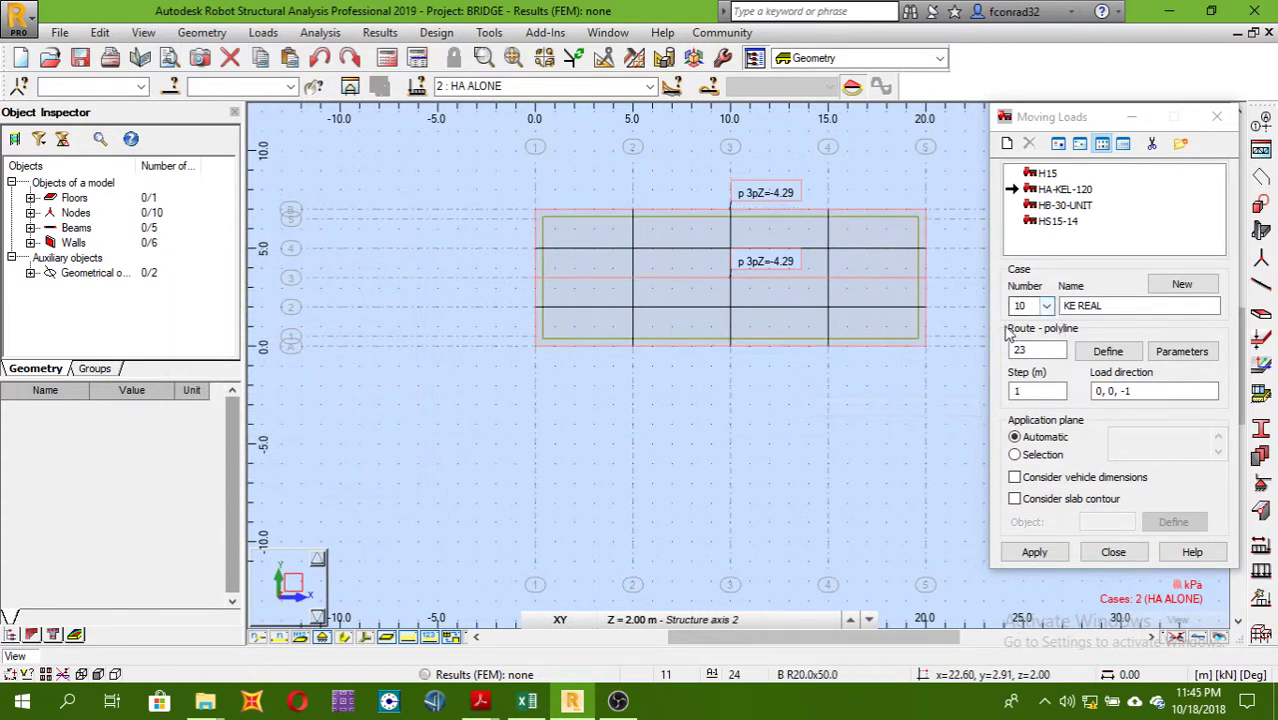
- Rename moving load case 10 as "KE REAL_LEFT" and apply it
double_click(1112, 305)
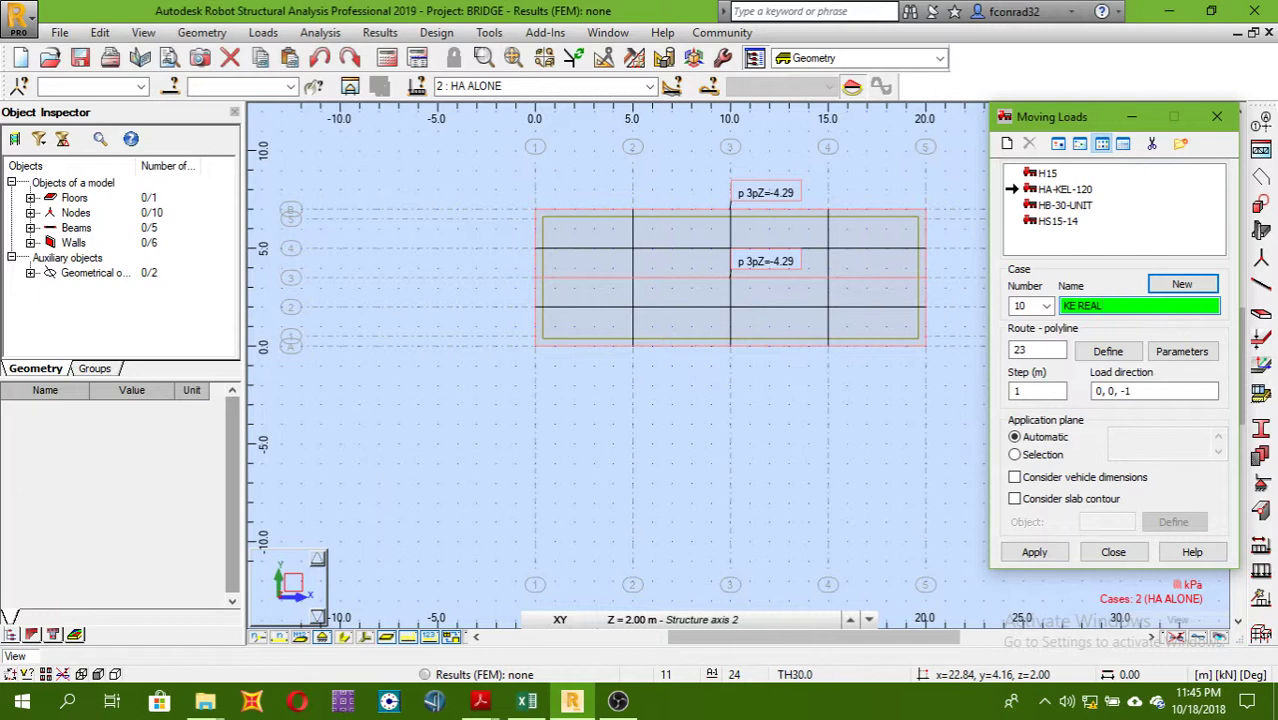
type("LEFT")
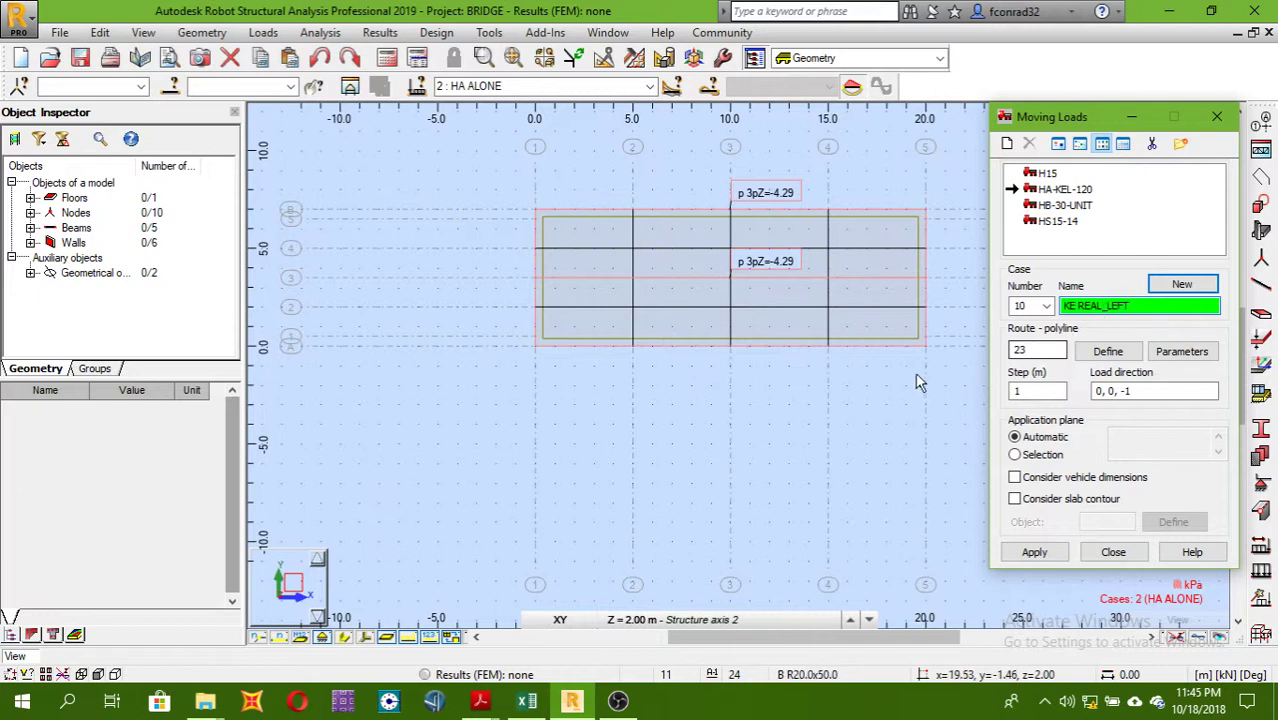
left_click(1033, 554)
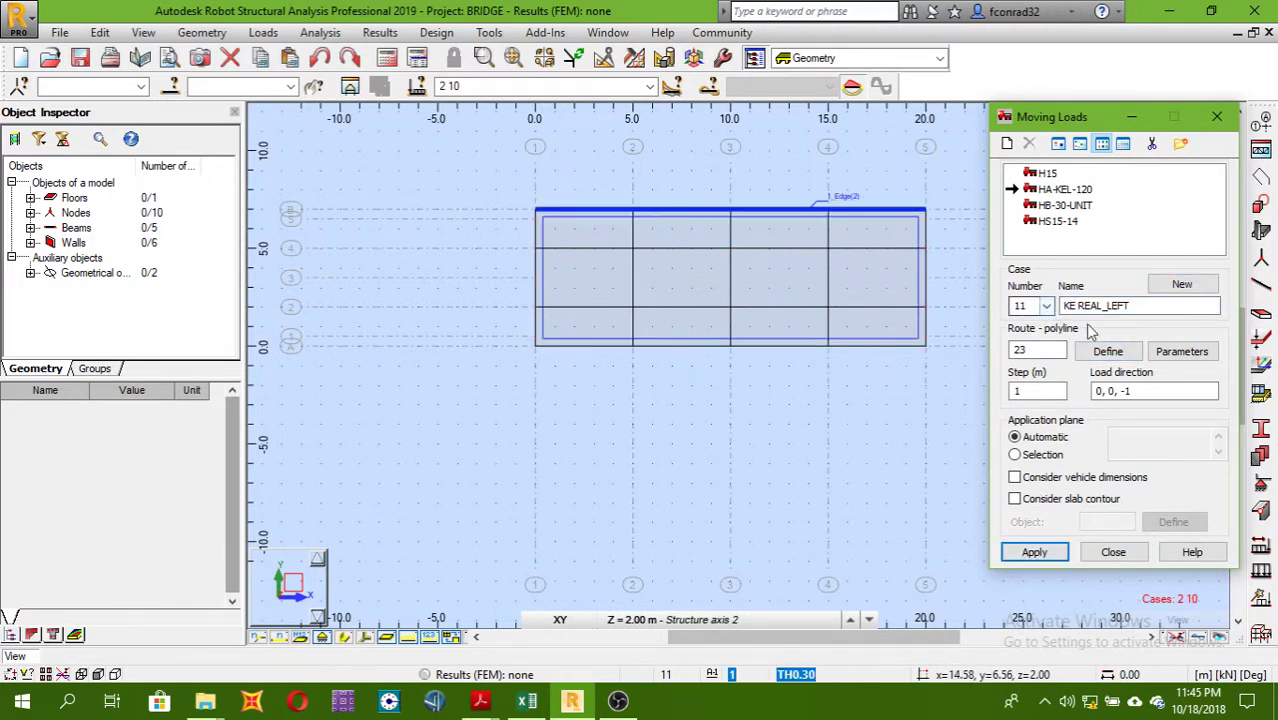
- Name moving load case 11 "KE REAL_RIGHT", assign it the existing route 22 along y=2, and apply it, closing the moving loads definition
double_click(1138, 305)
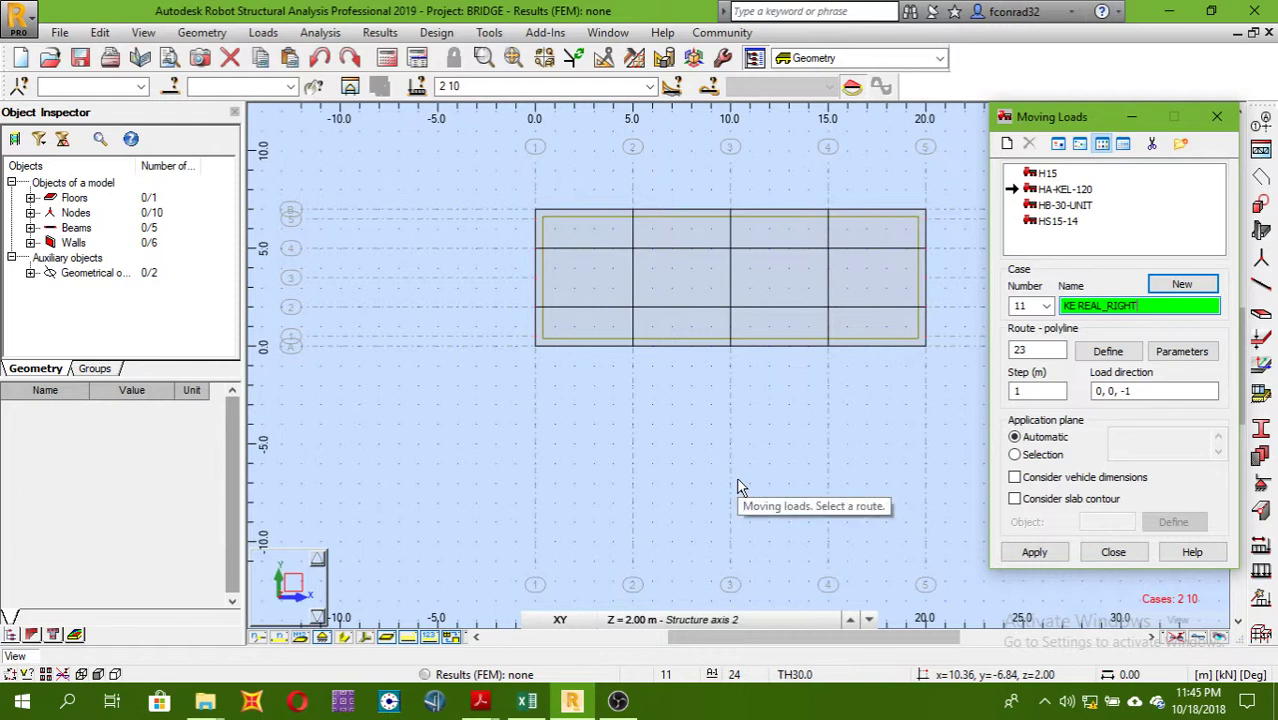
left_click(1105, 356)
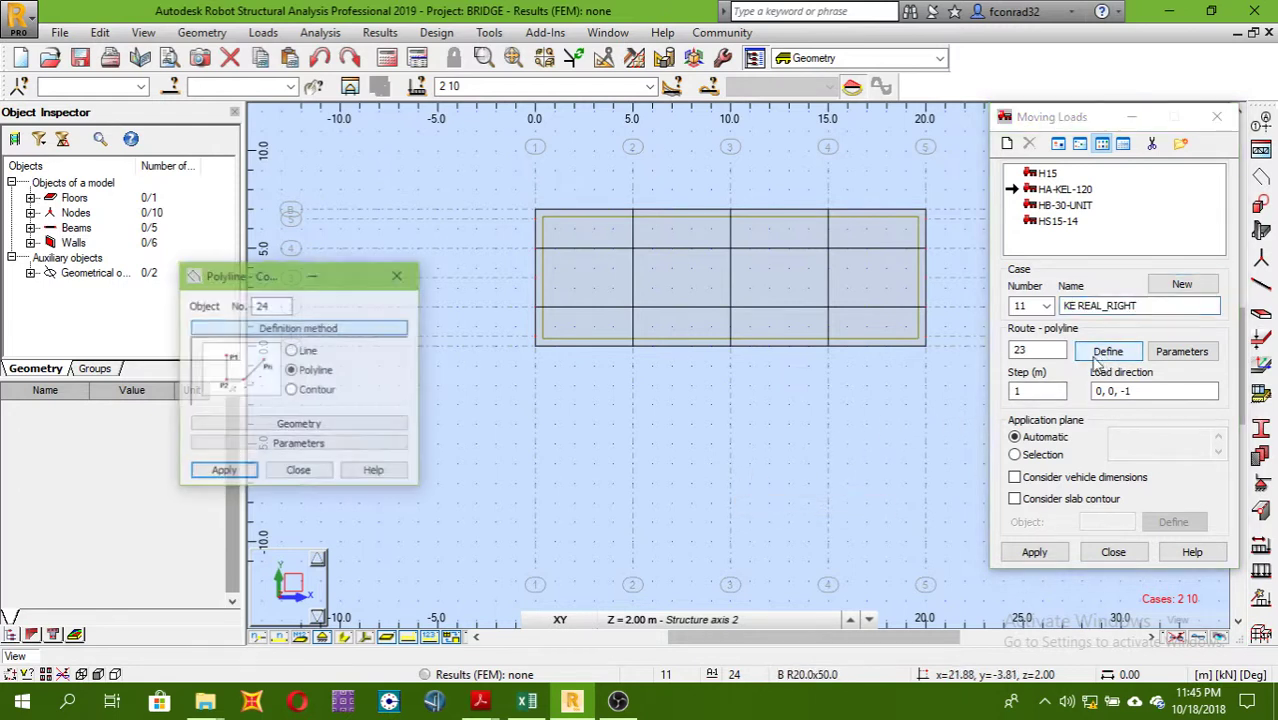
left_click(535, 312)
double_click(924, 310)
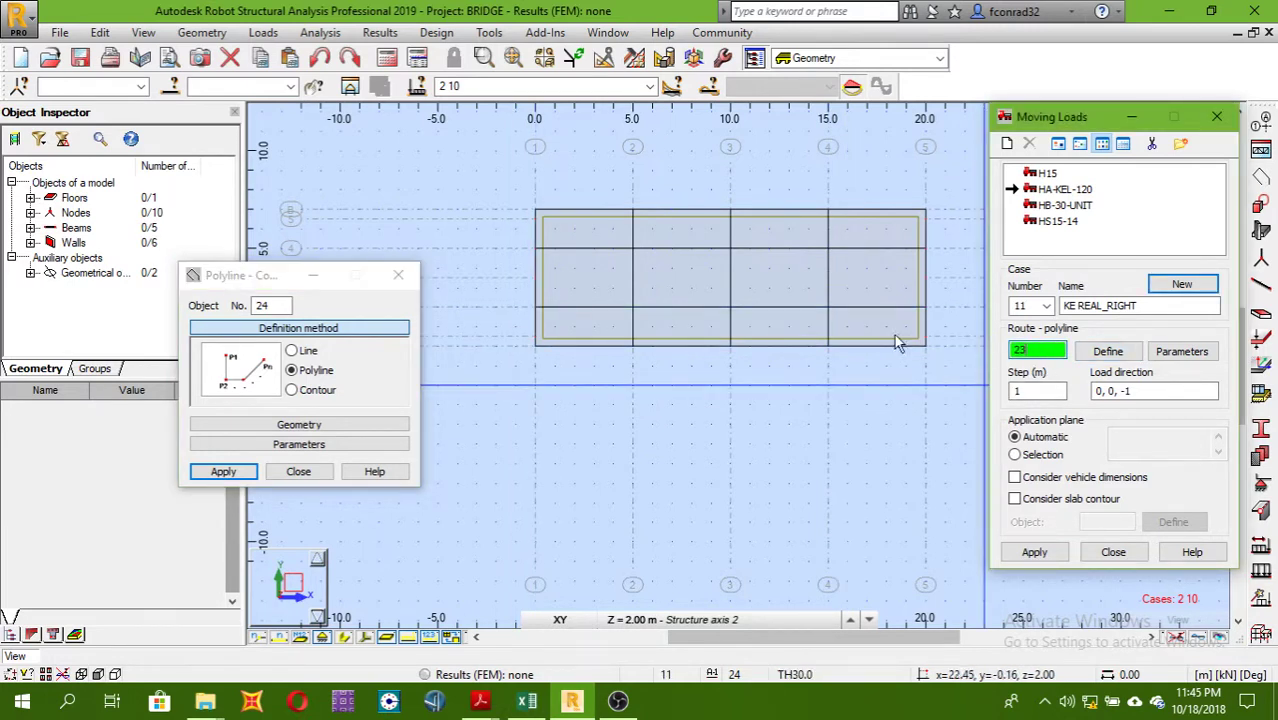
left_click(775, 307)
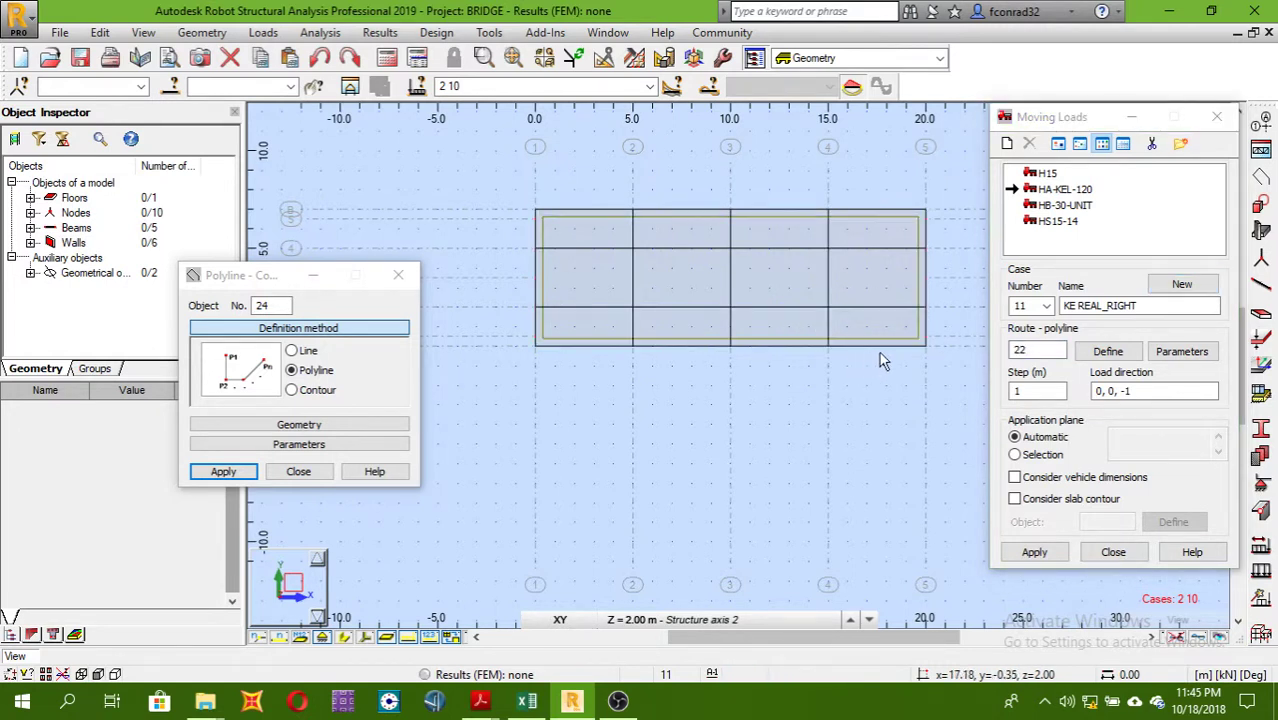
left_click(1035, 553)
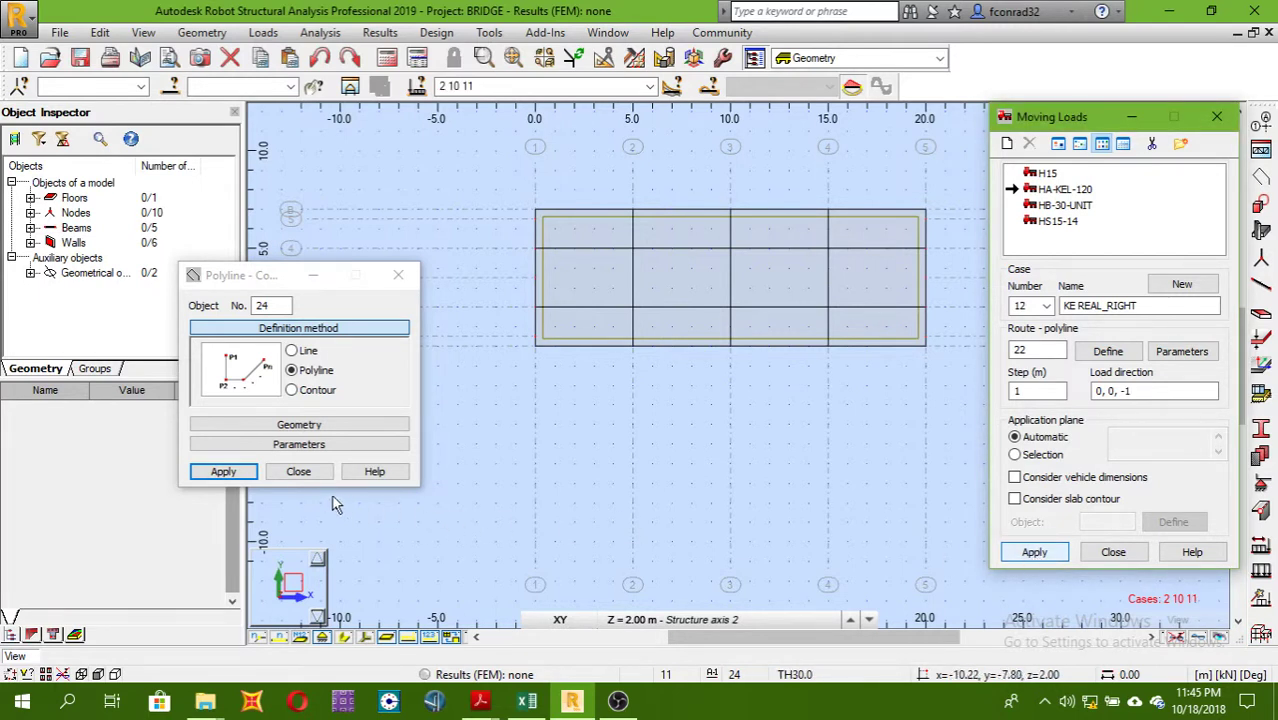
left_click(298, 471)
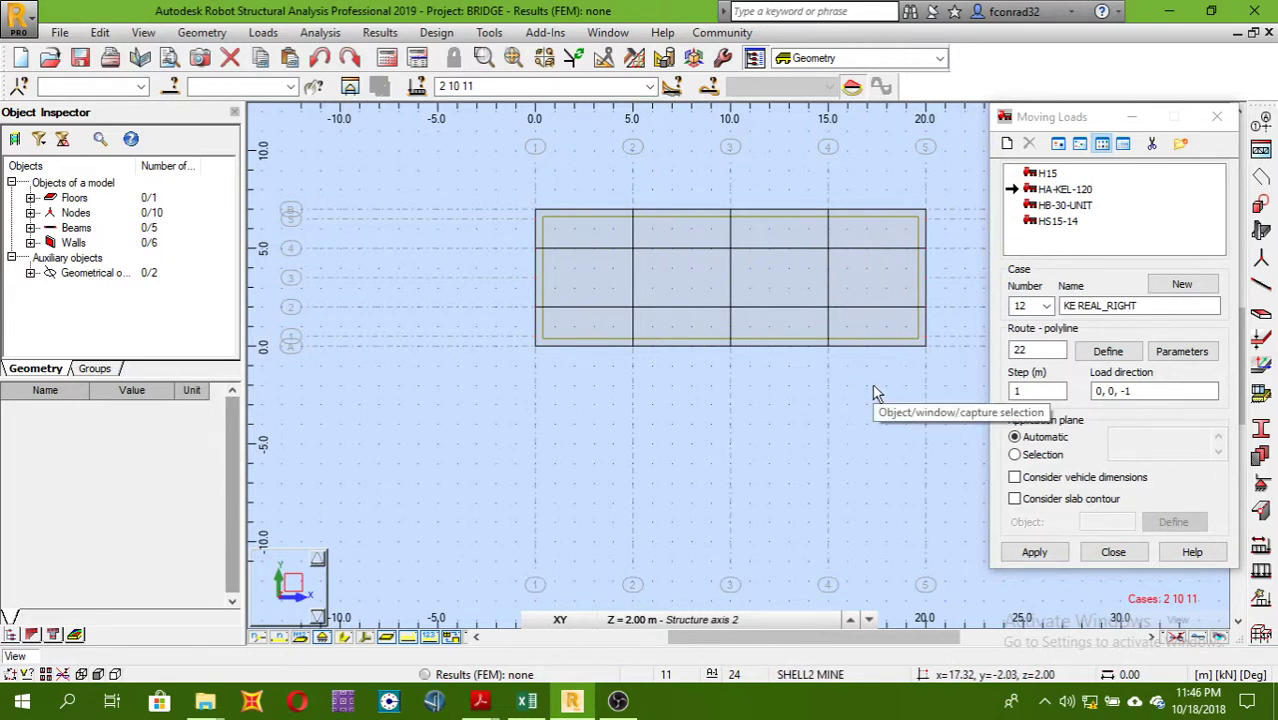
left_click(1107, 555)
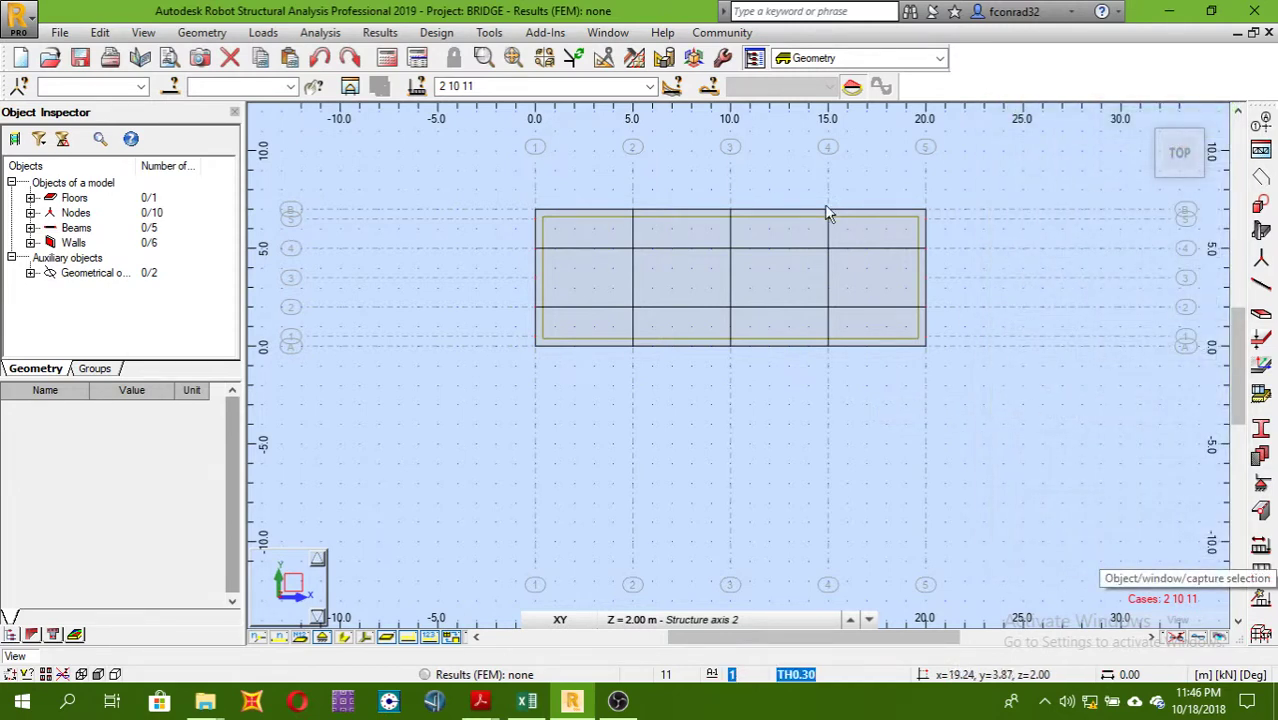
- Open the manual combinations and choose combination 4, COMB1_HA AND HB : ULS, for editing
left_click(263, 33)
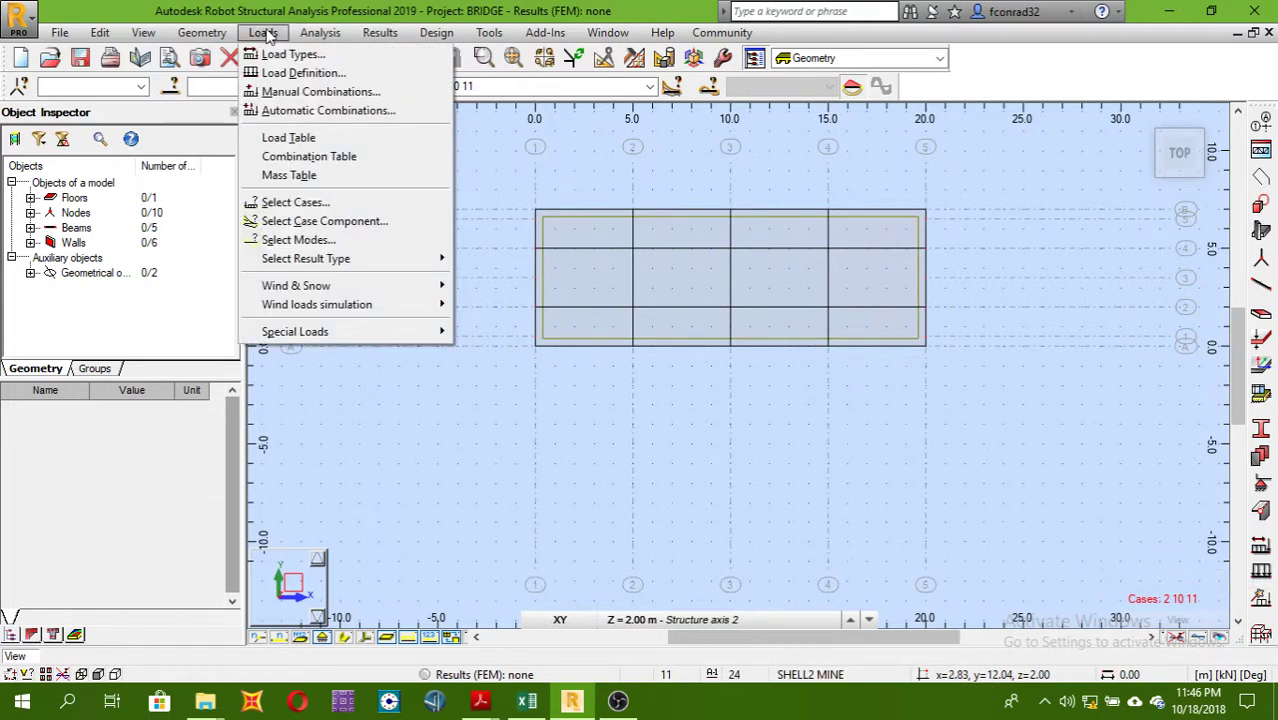
left_click(290, 93)
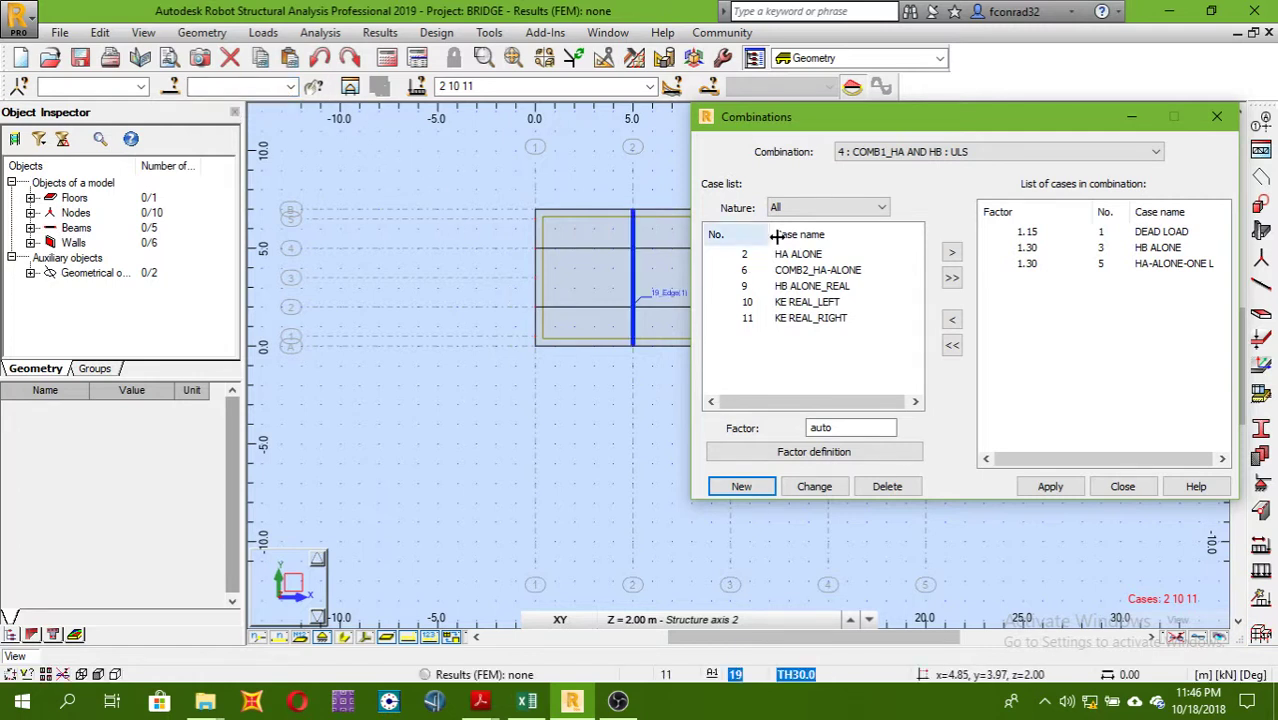
left_click(825, 208)
left_click(825, 217)
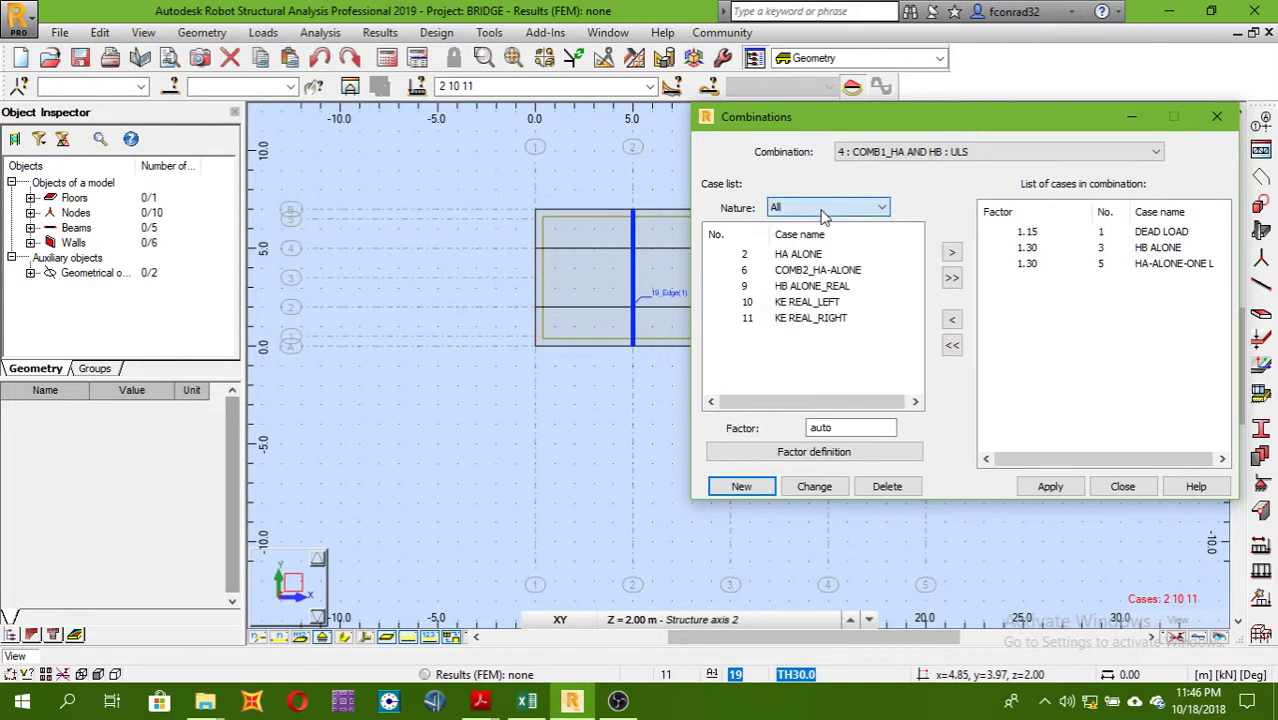
left_click(920, 160)
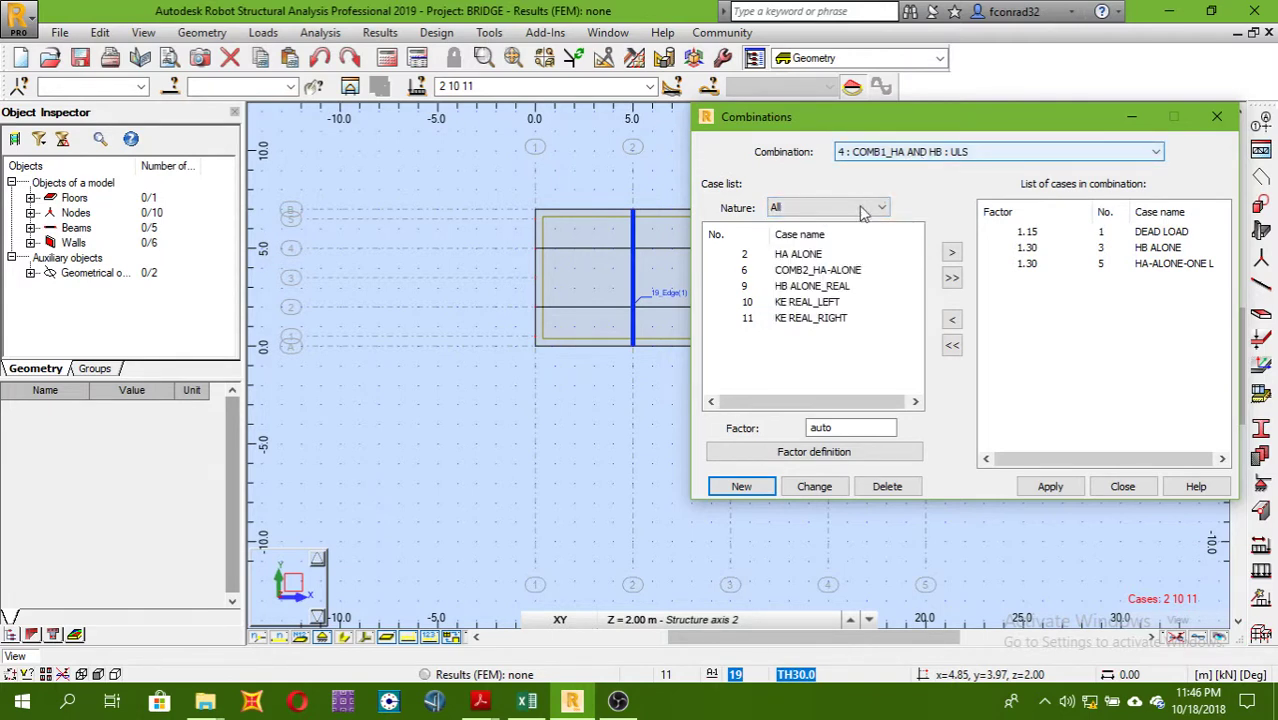
key("Tab")
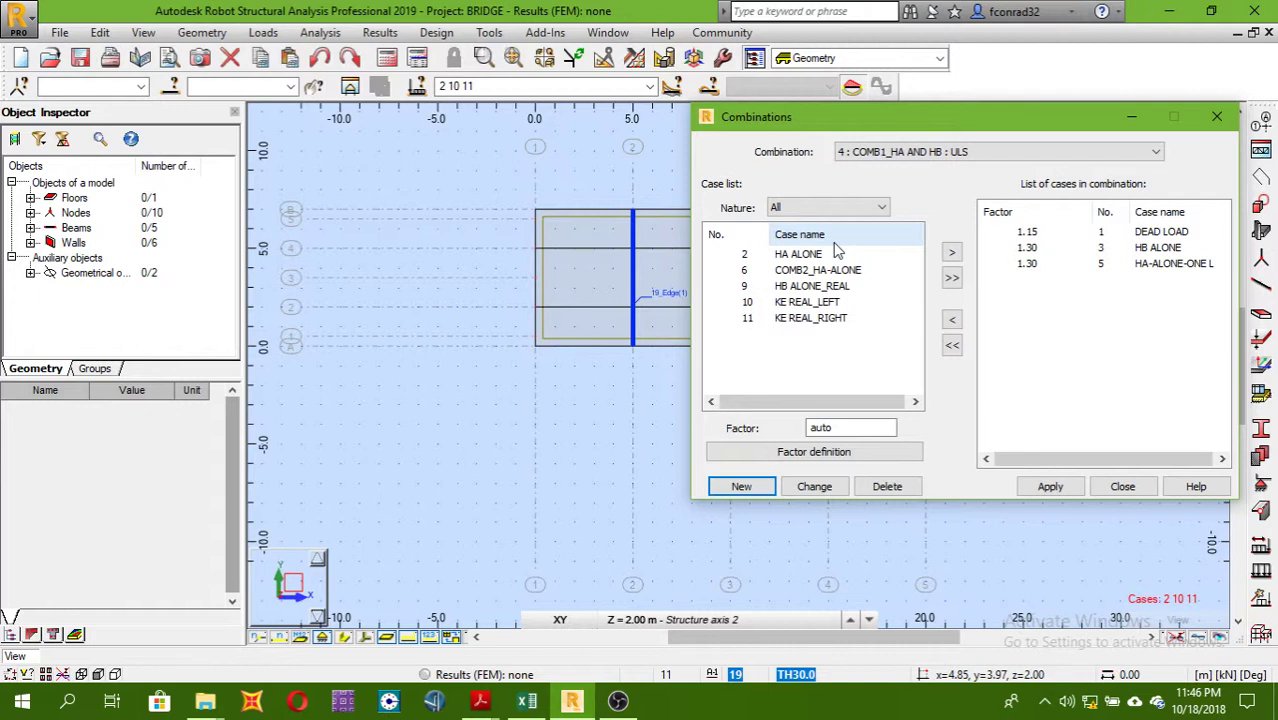
left_click(988, 152)
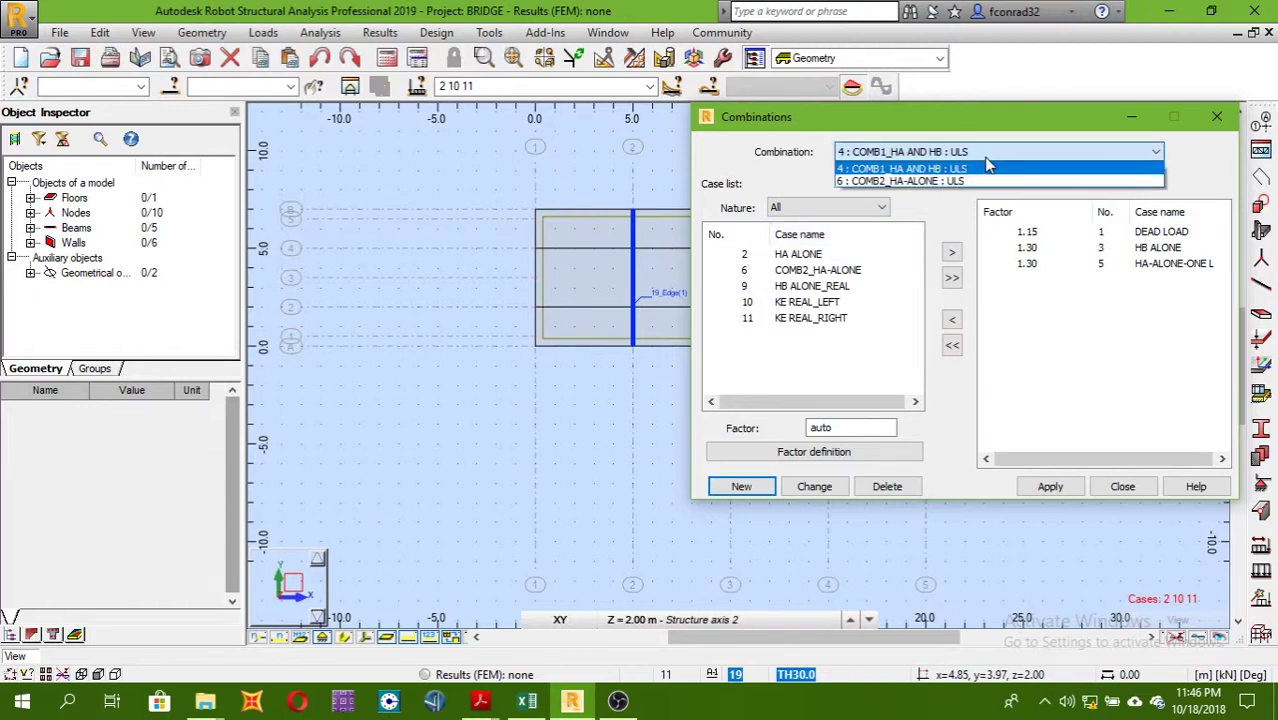
left_click(908, 170)
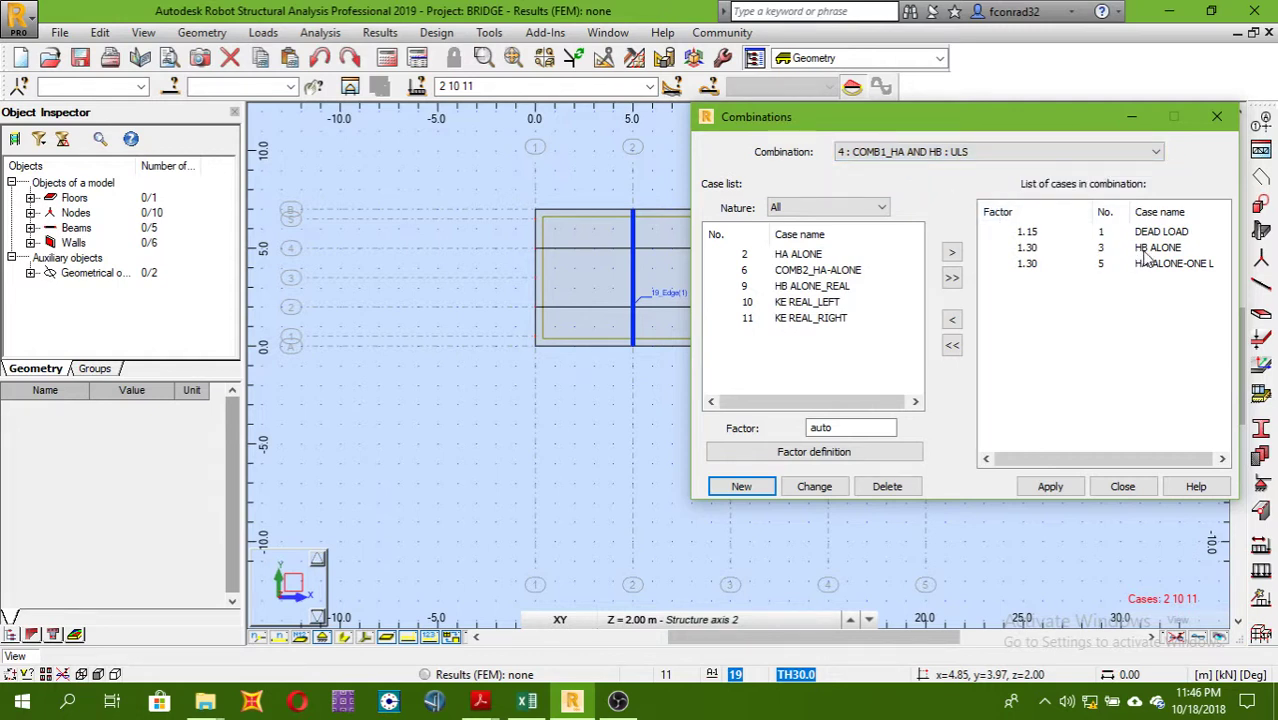
- Remove the HB ALONE and HA-ALONE-ONE LANE cases from combination 4, keeping only DEAD LOAD
left_click(1024, 250)
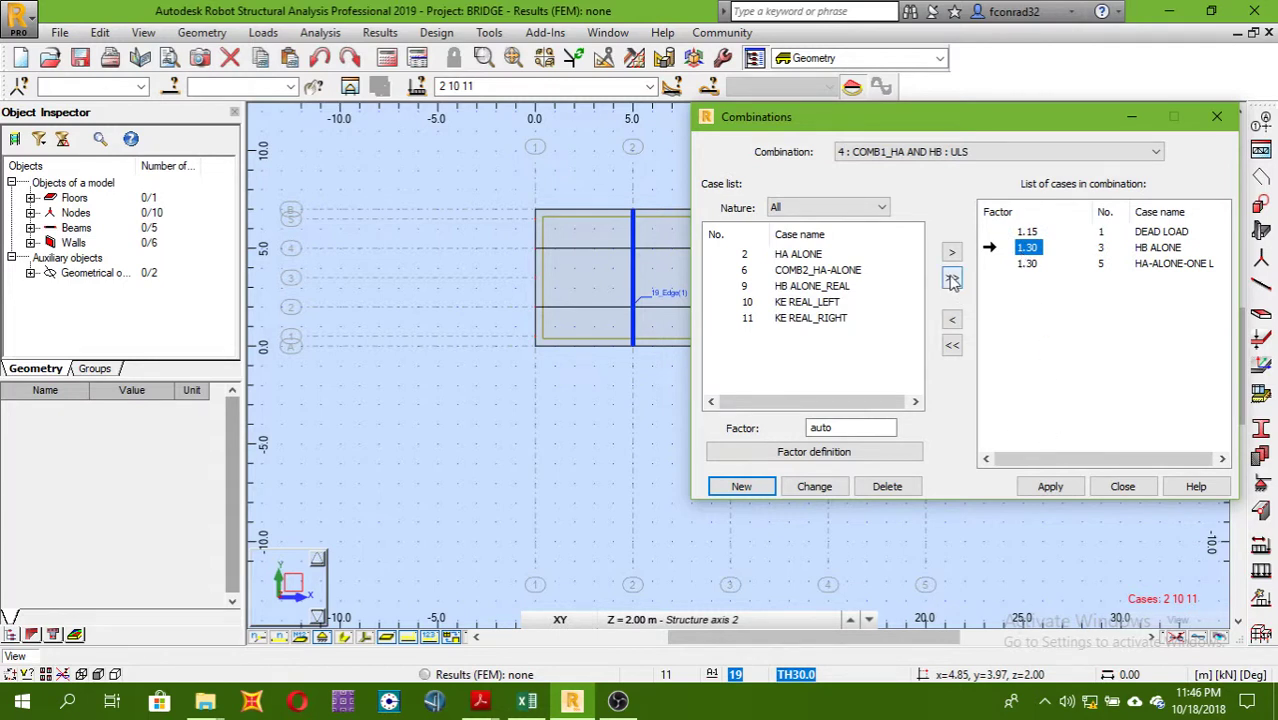
left_click(951, 320)
left_click(1025, 248)
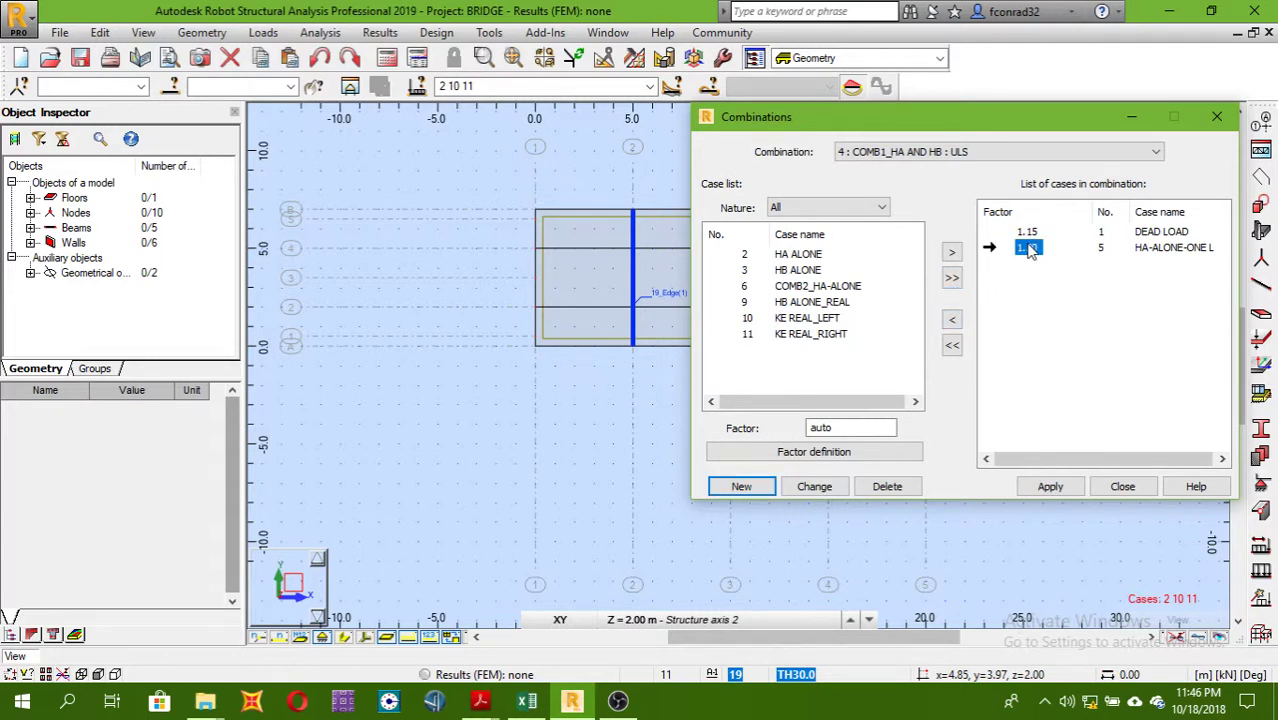
left_click(951, 320)
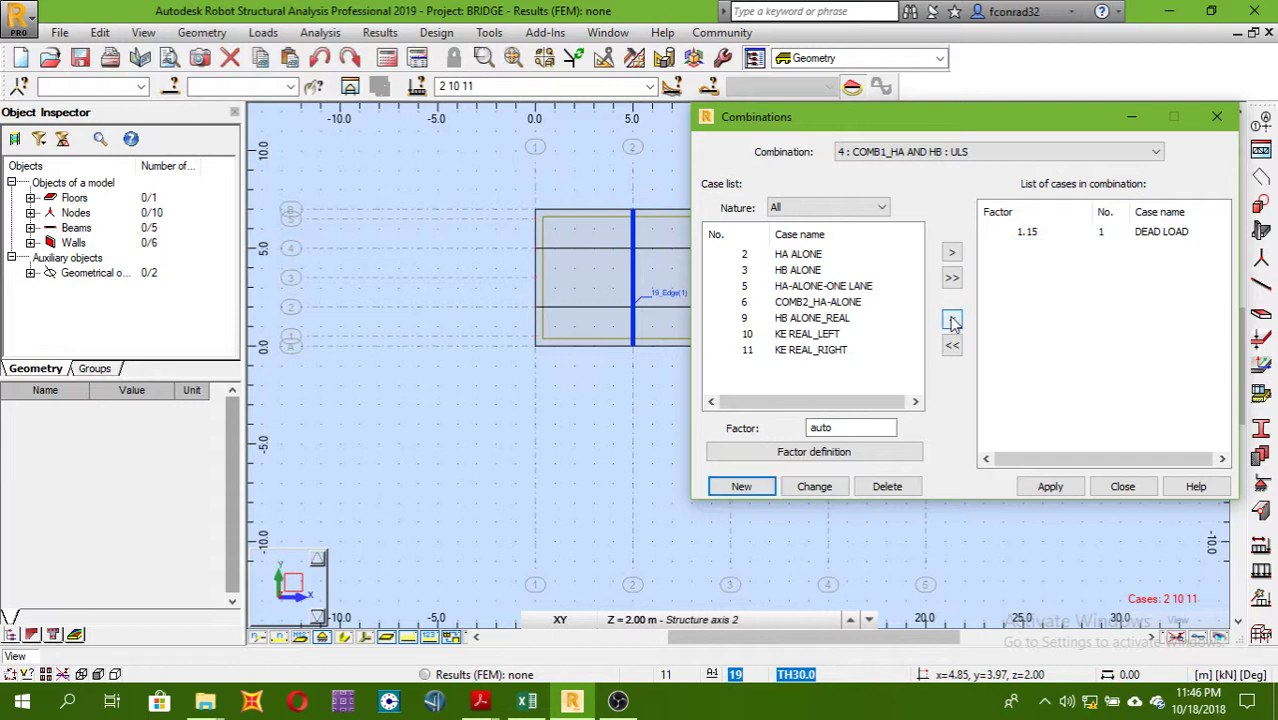
left_click(1029, 236)
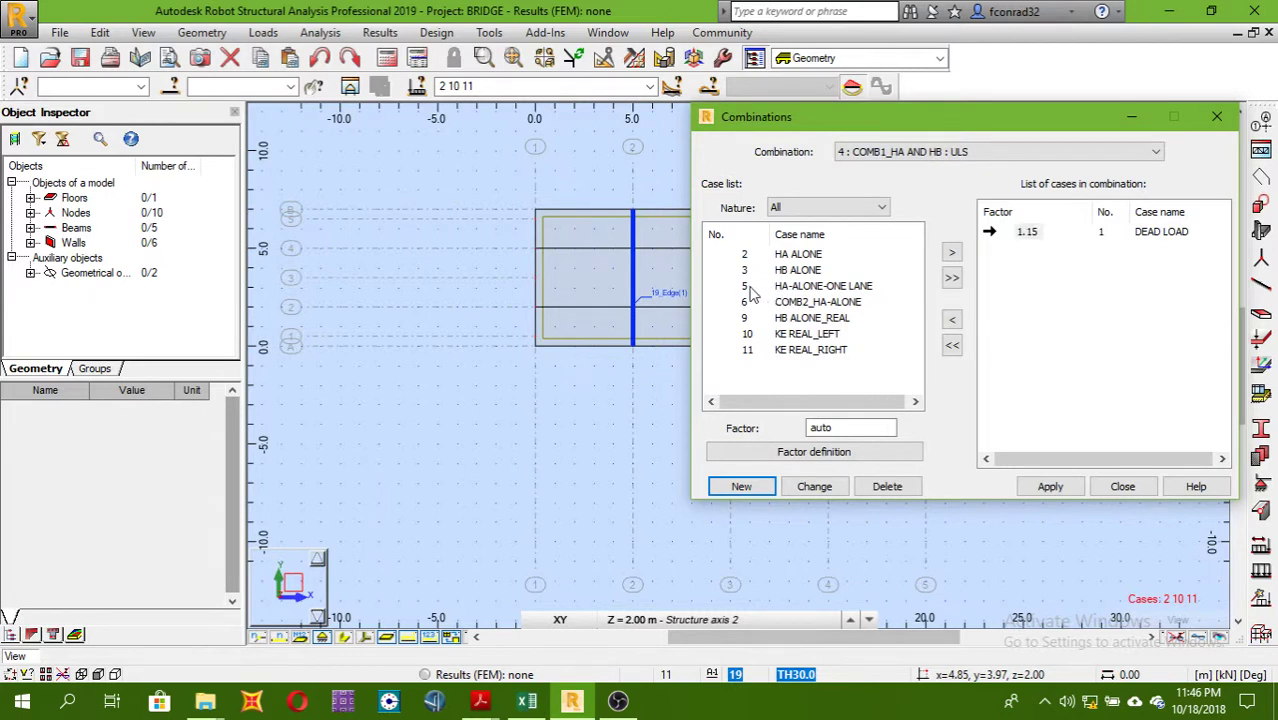
- Add the HA-ALONE-ONE LANE case to combination 4 with the automatic factor and remove it again
left_click(746, 290)
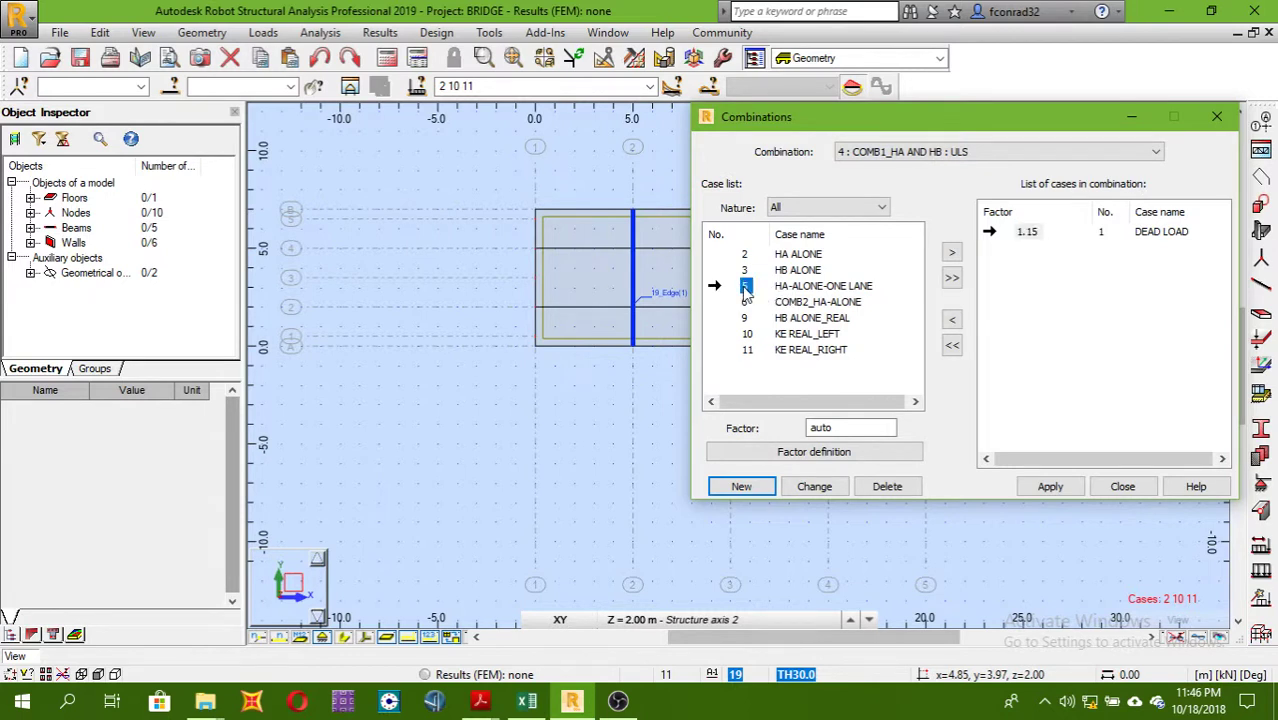
left_click(952, 253)
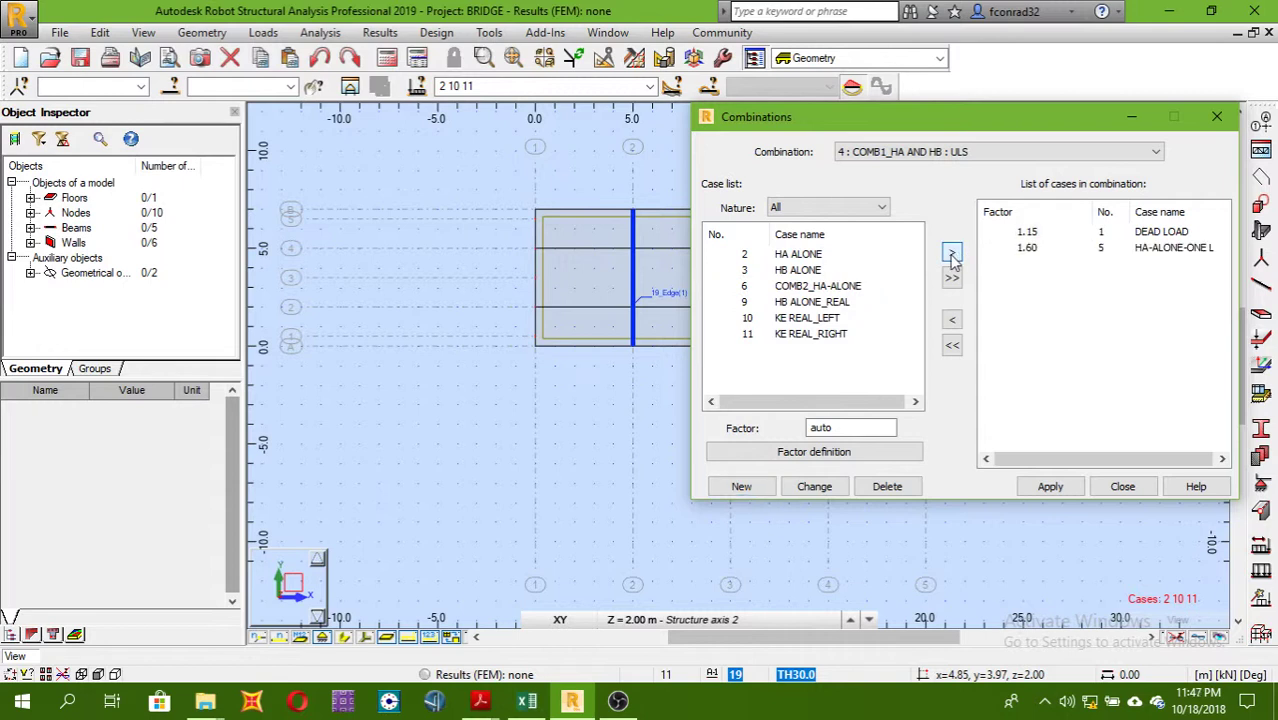
left_click(1027, 247)
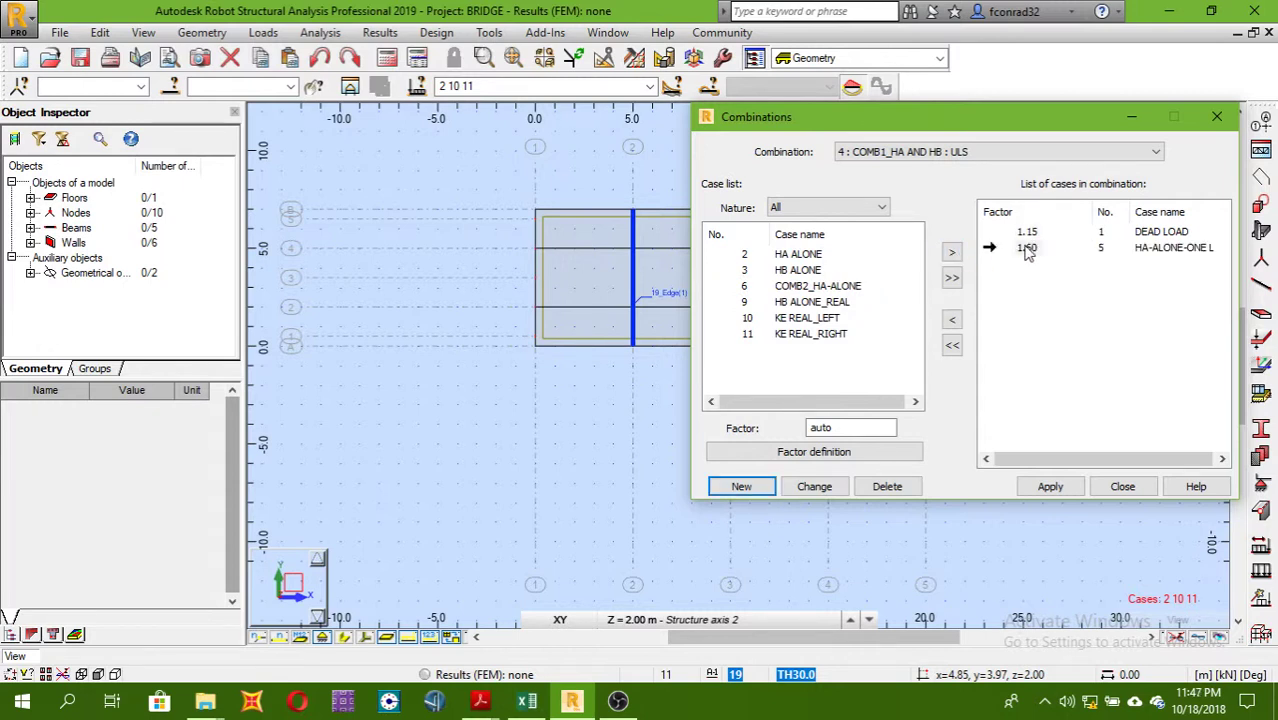
left_click(952, 319)
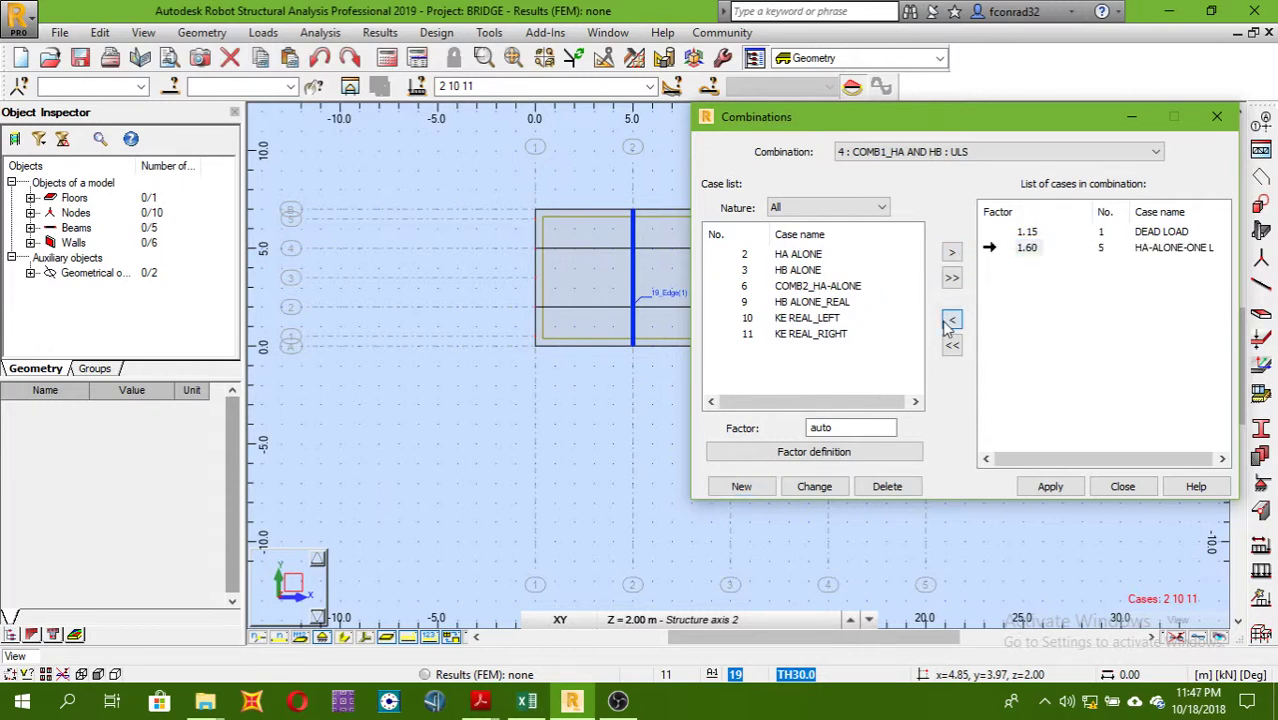
- Try to set the ULS live load factor to 1.30 in the combination factor definition
left_click(838, 455)
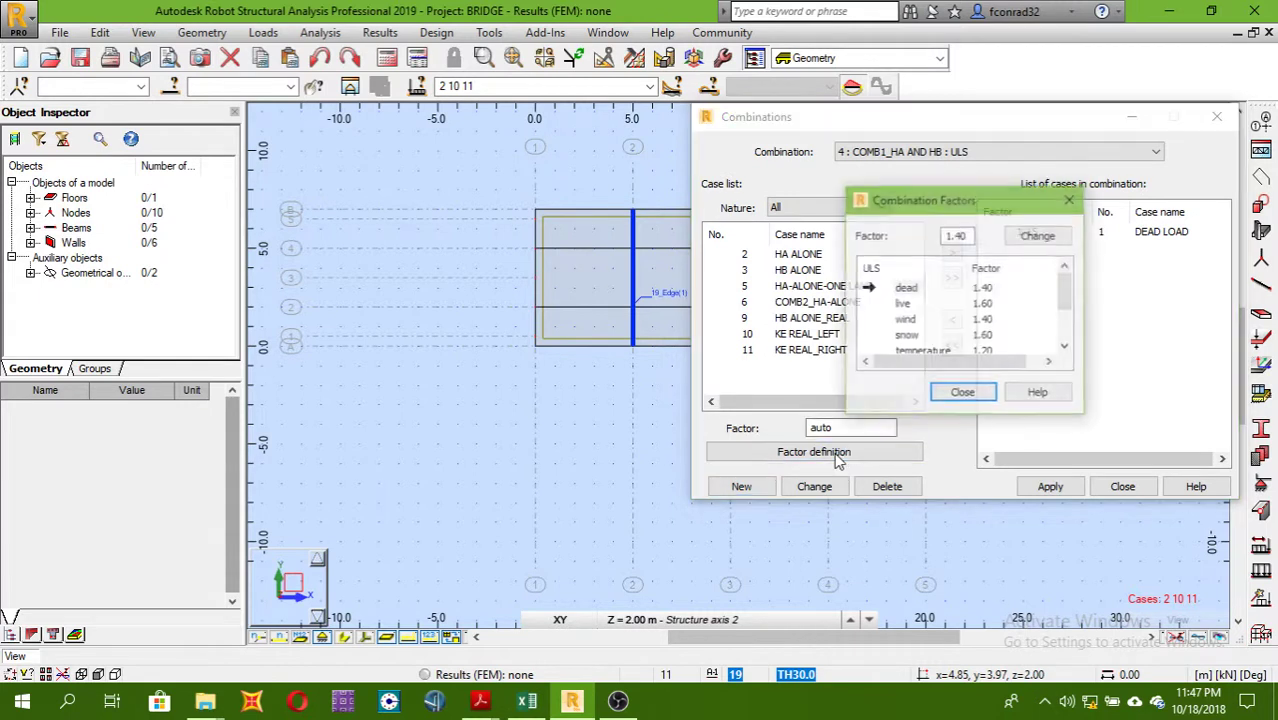
left_click(988, 314)
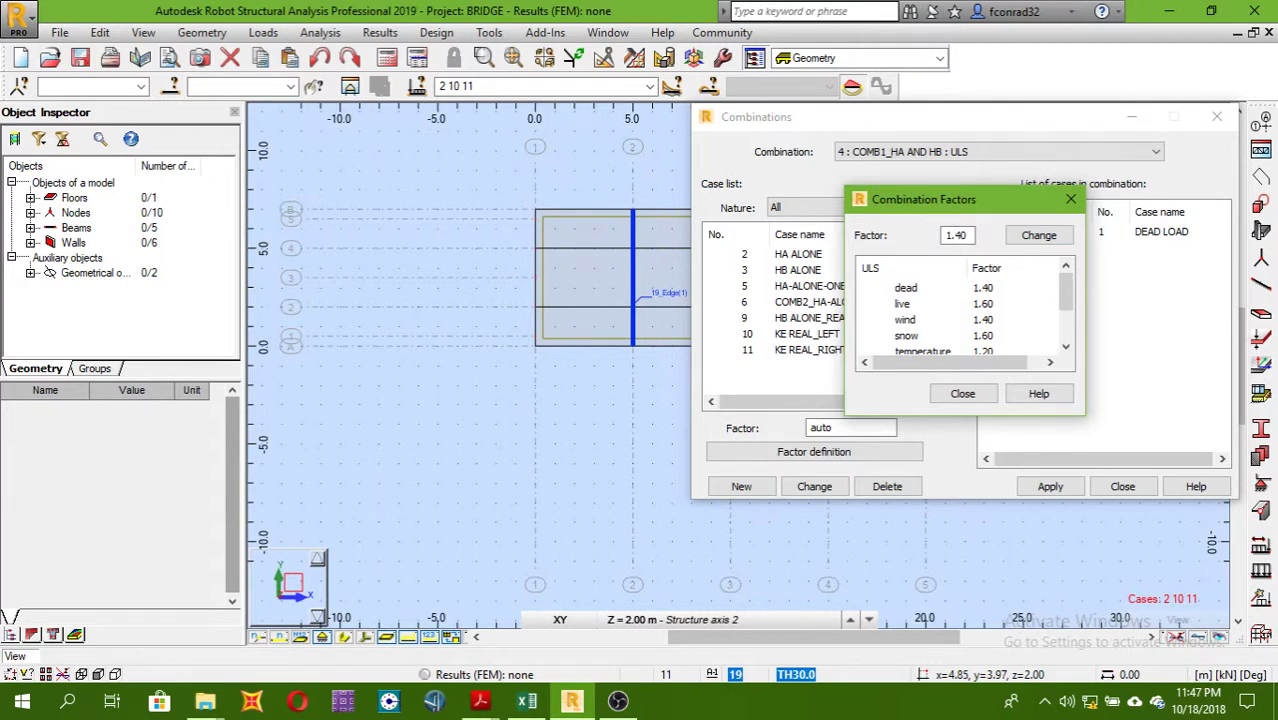
double_click(957, 235)
left_click(1037, 234)
left_click(905, 320)
left_click(905, 320)
left_click(983, 304)
double_click(957, 235)
type("1.30")
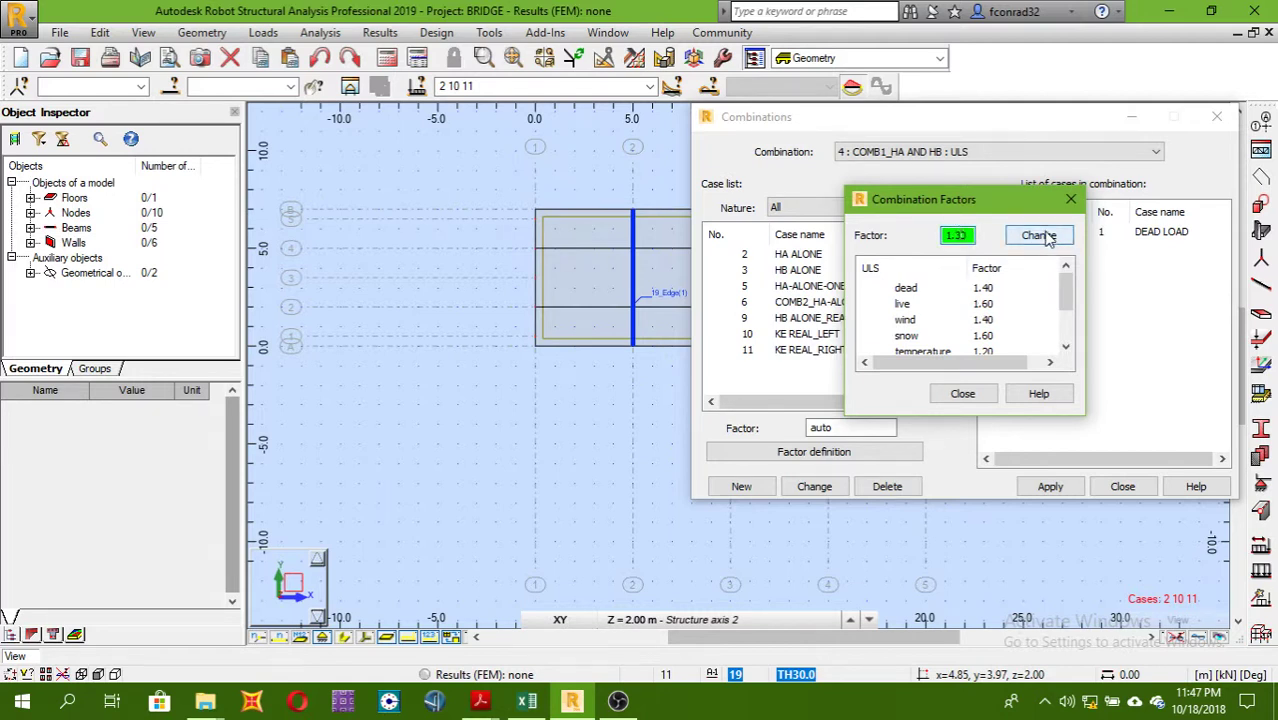
left_click(1038, 235)
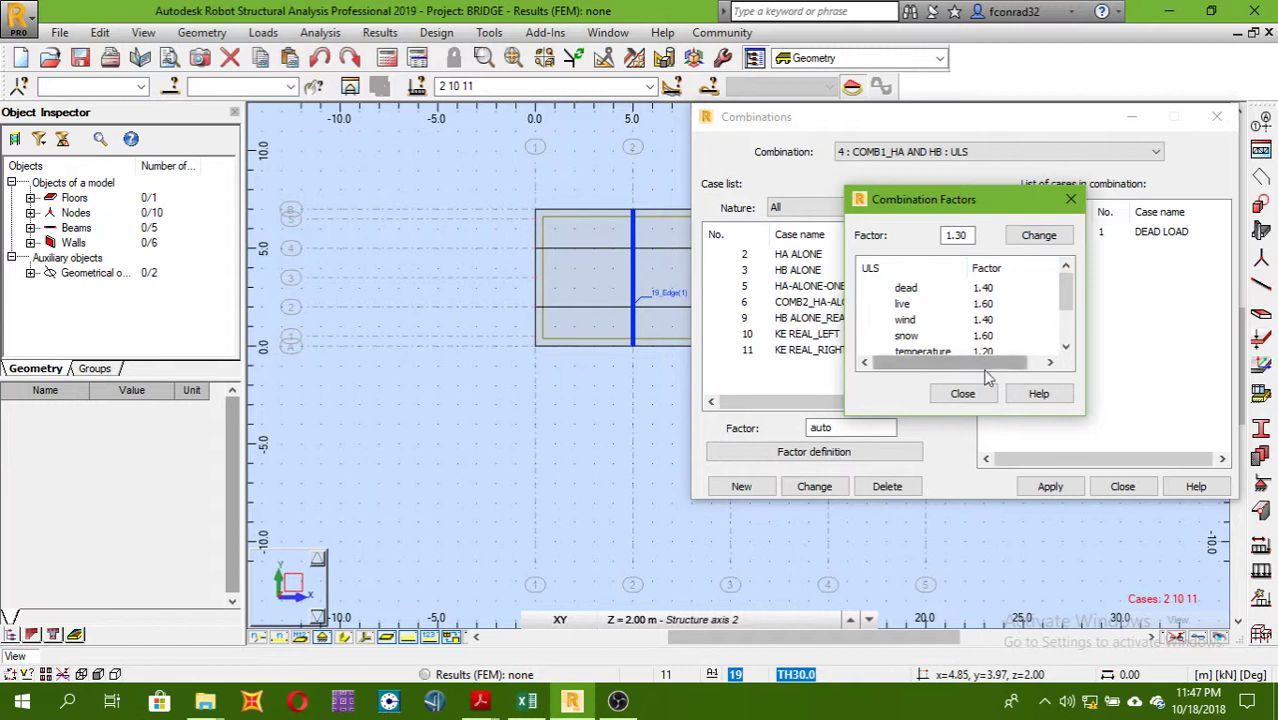
left_click(962, 393)
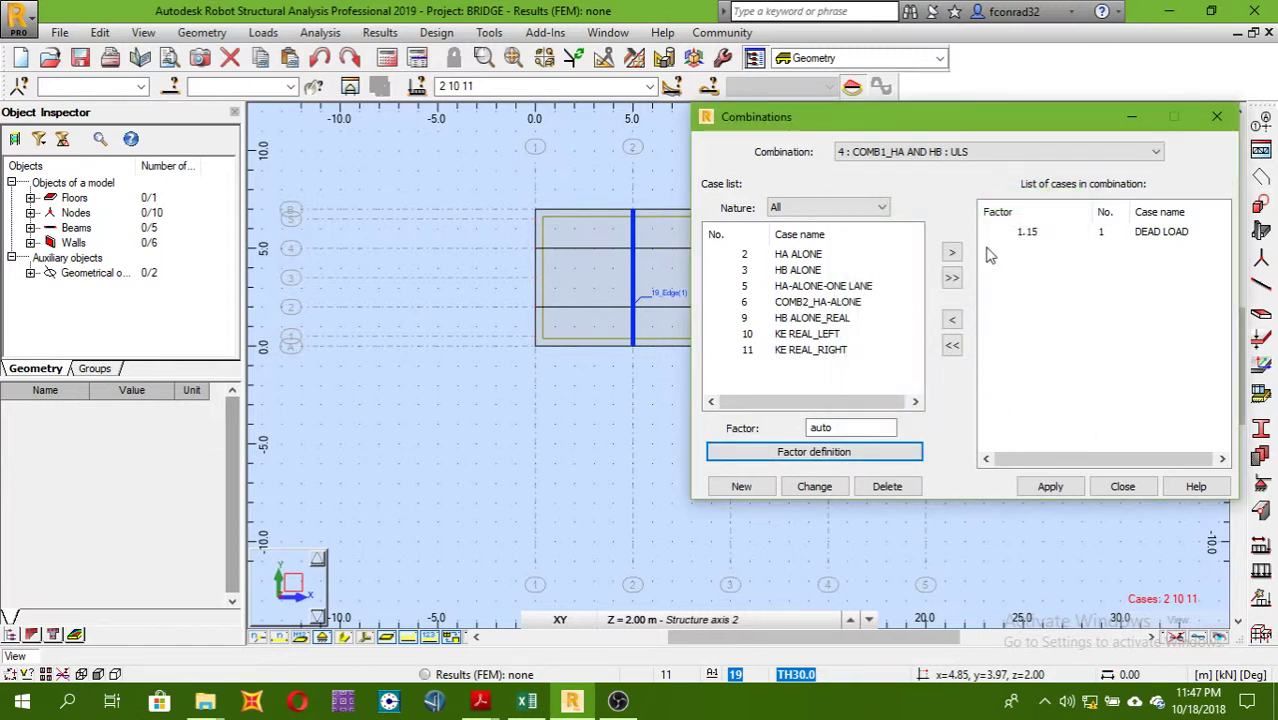
- Add the HA ALONE case to combination 4 with a factor of 1.3
double_click(857, 427)
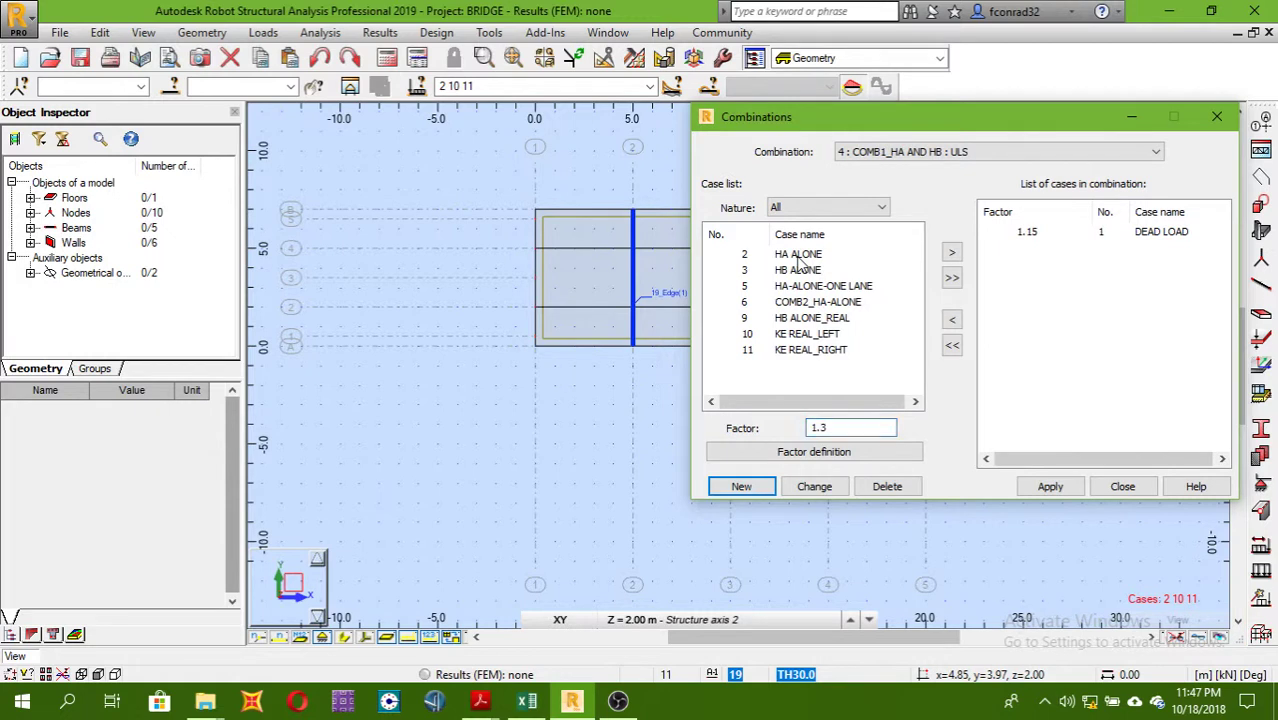
left_click(744, 256)
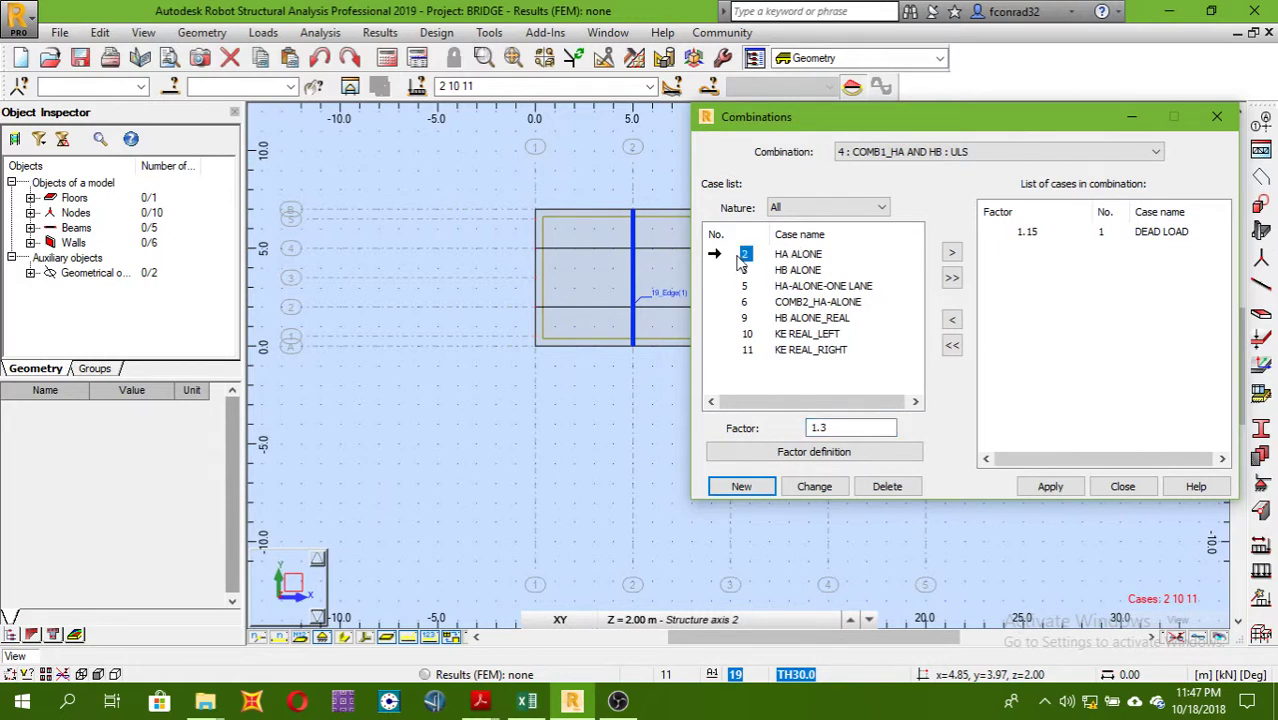
left_click(952, 256)
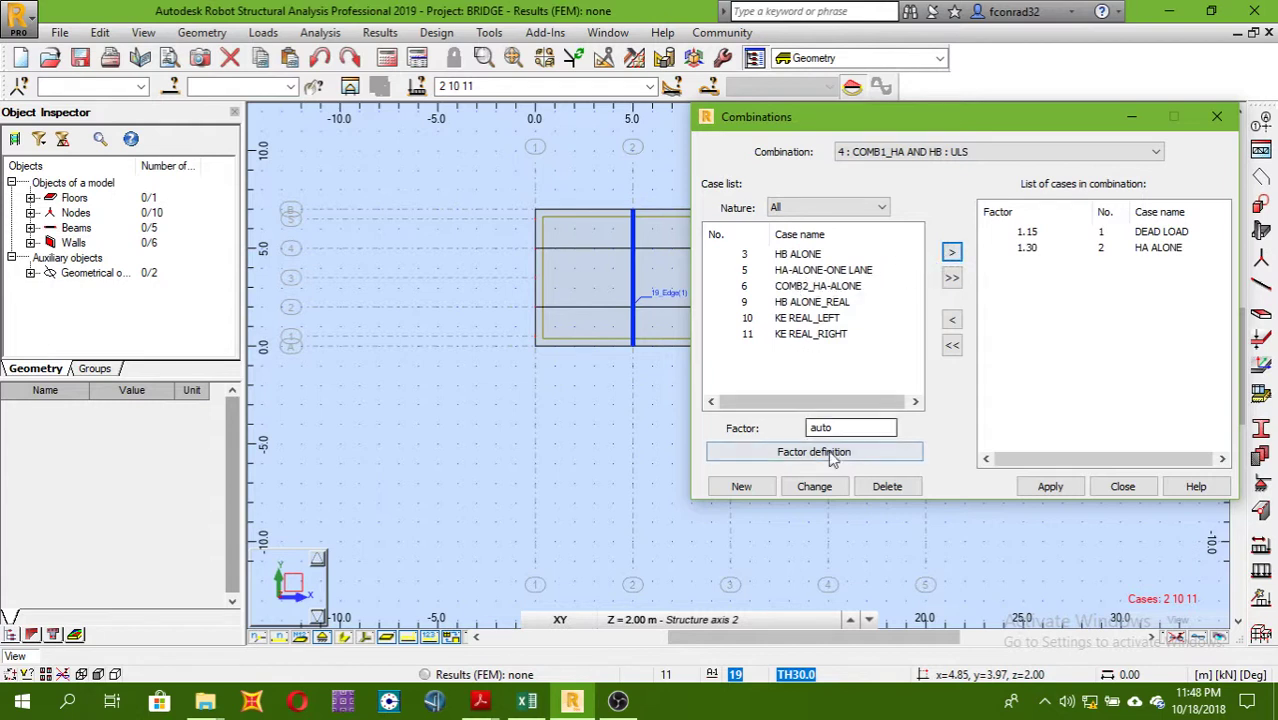
- Add all remaining load cases to combination 4 with a factor of 1.3
left_click(847, 428)
left_click_drag(847, 428, 789, 429)
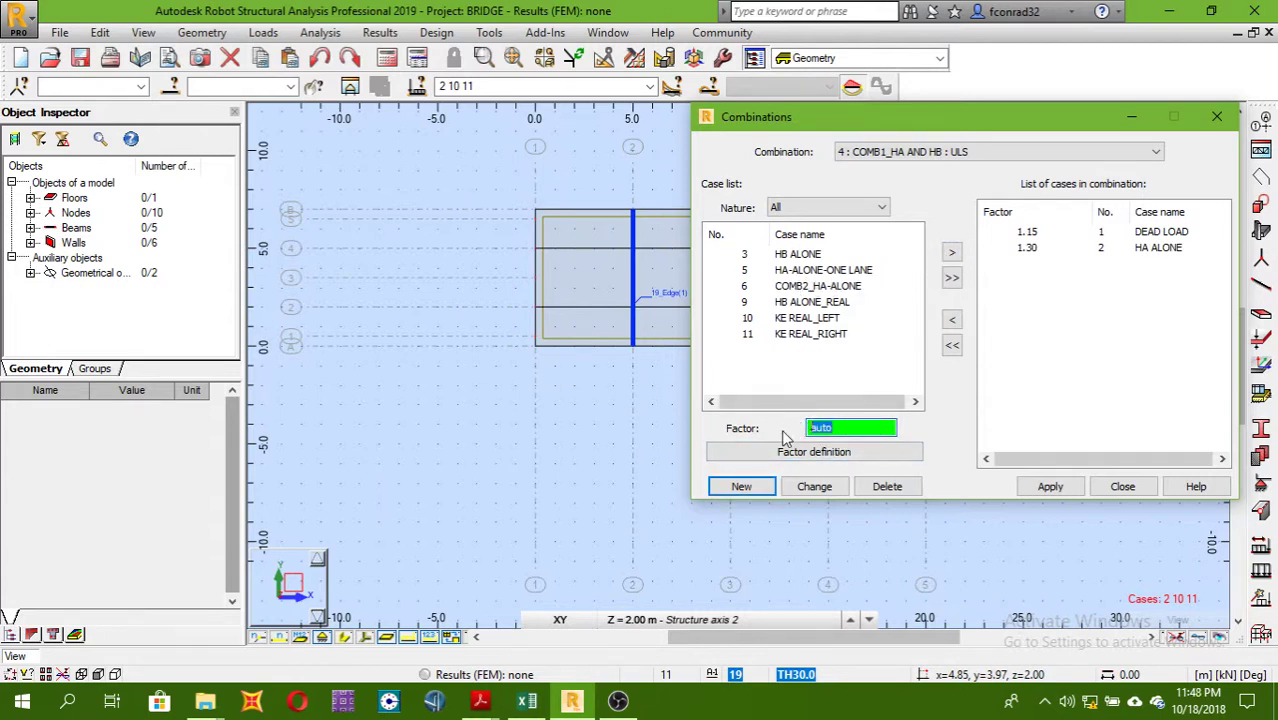
type("1.3")
left_click(745, 303)
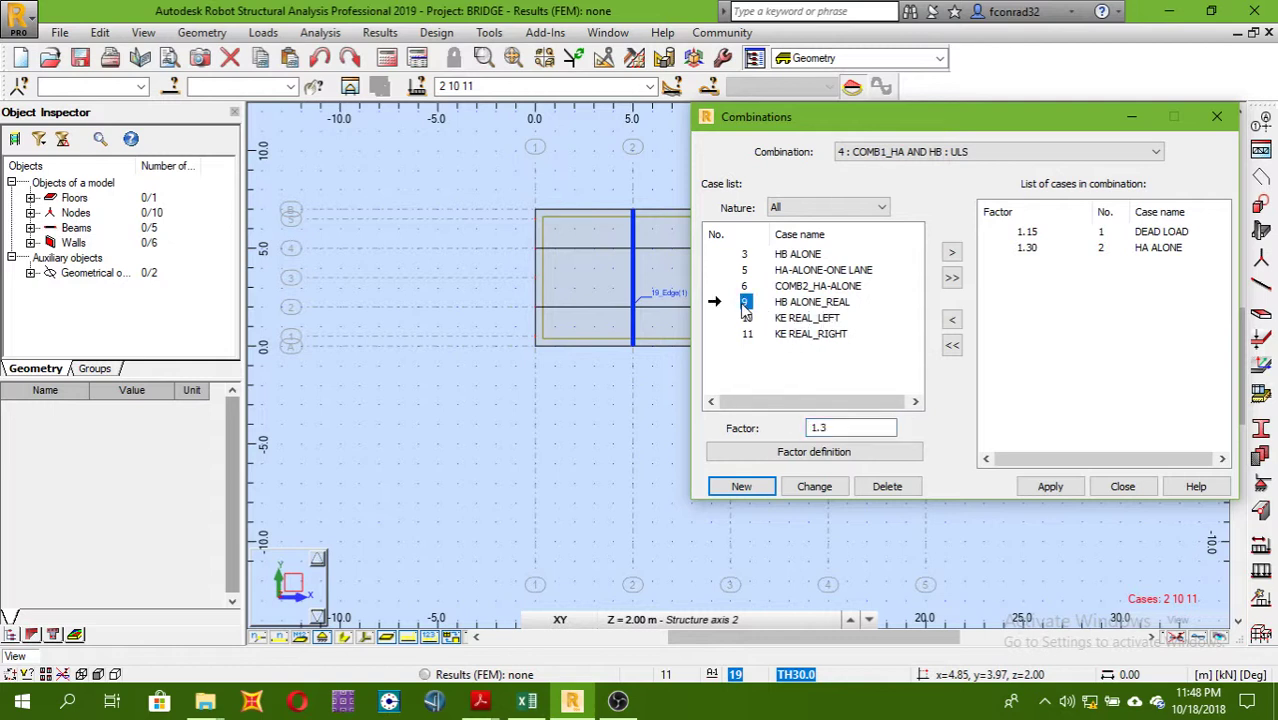
left_click(953, 281)
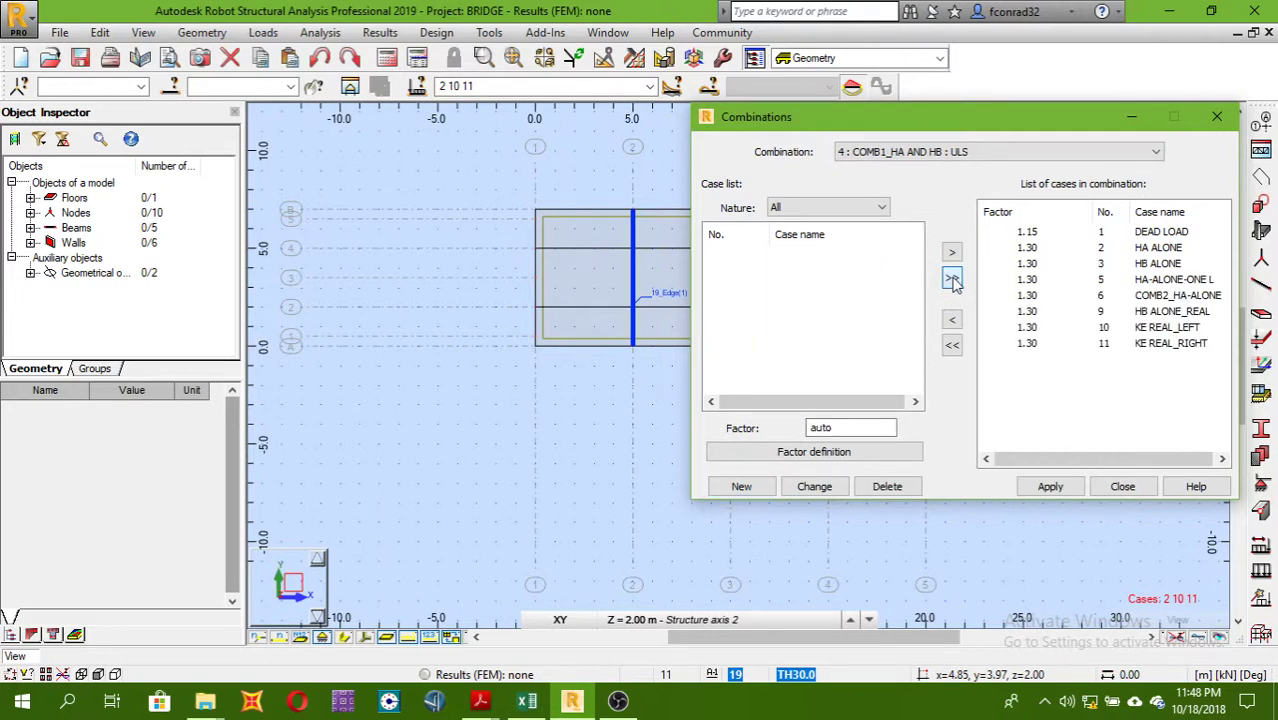
- Clear all cases from combination 4 and add DEAD LOAD back with a factor of 1.15
left_click(952, 345)
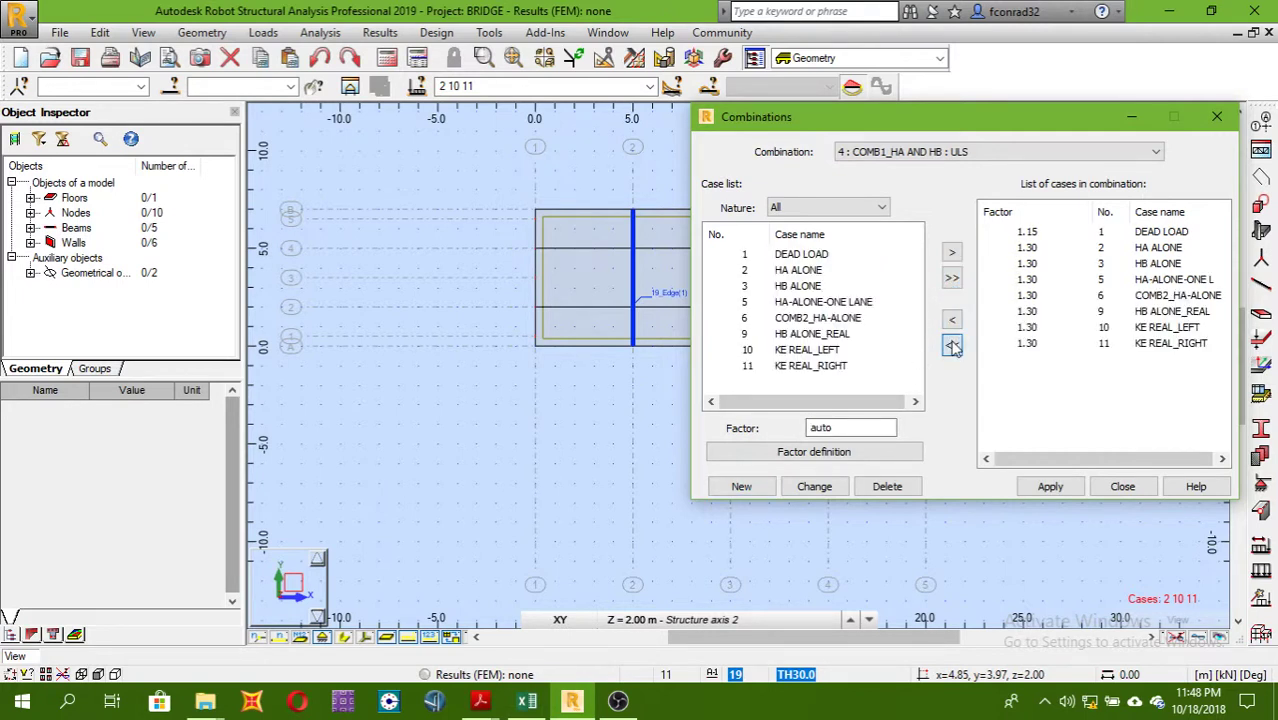
left_click(746, 256)
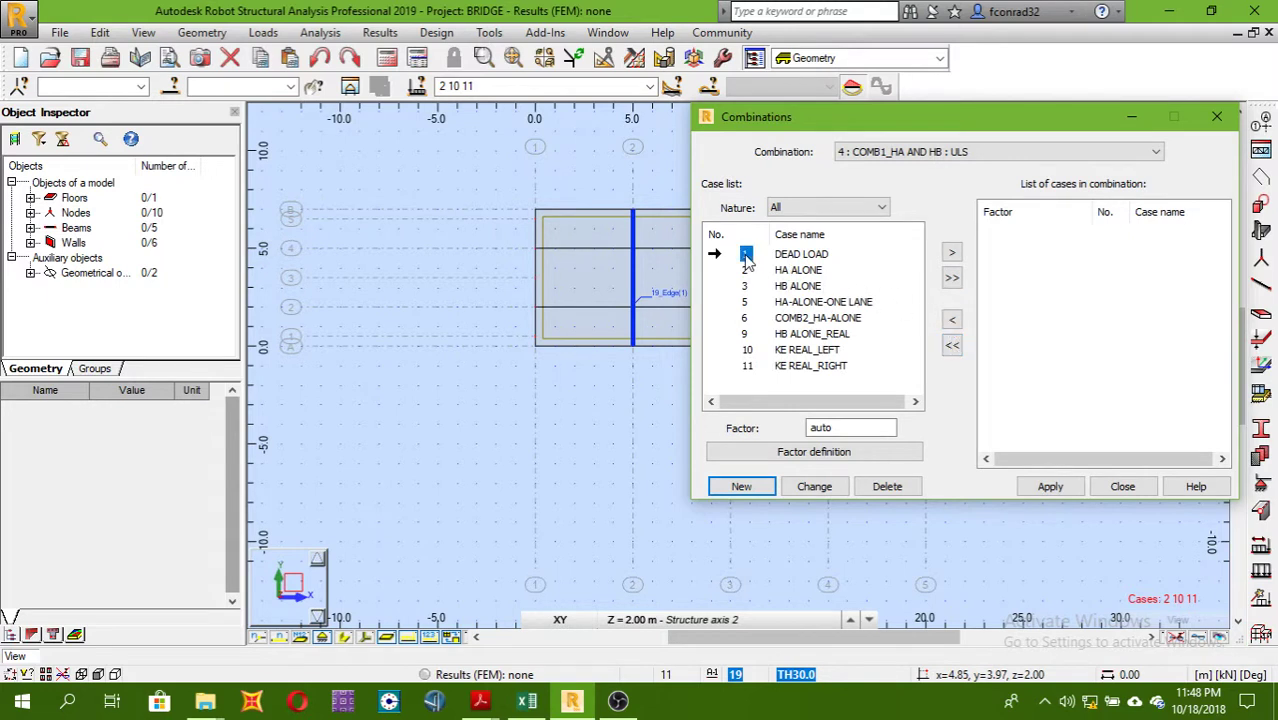
left_click_drag(855, 428, 779, 432)
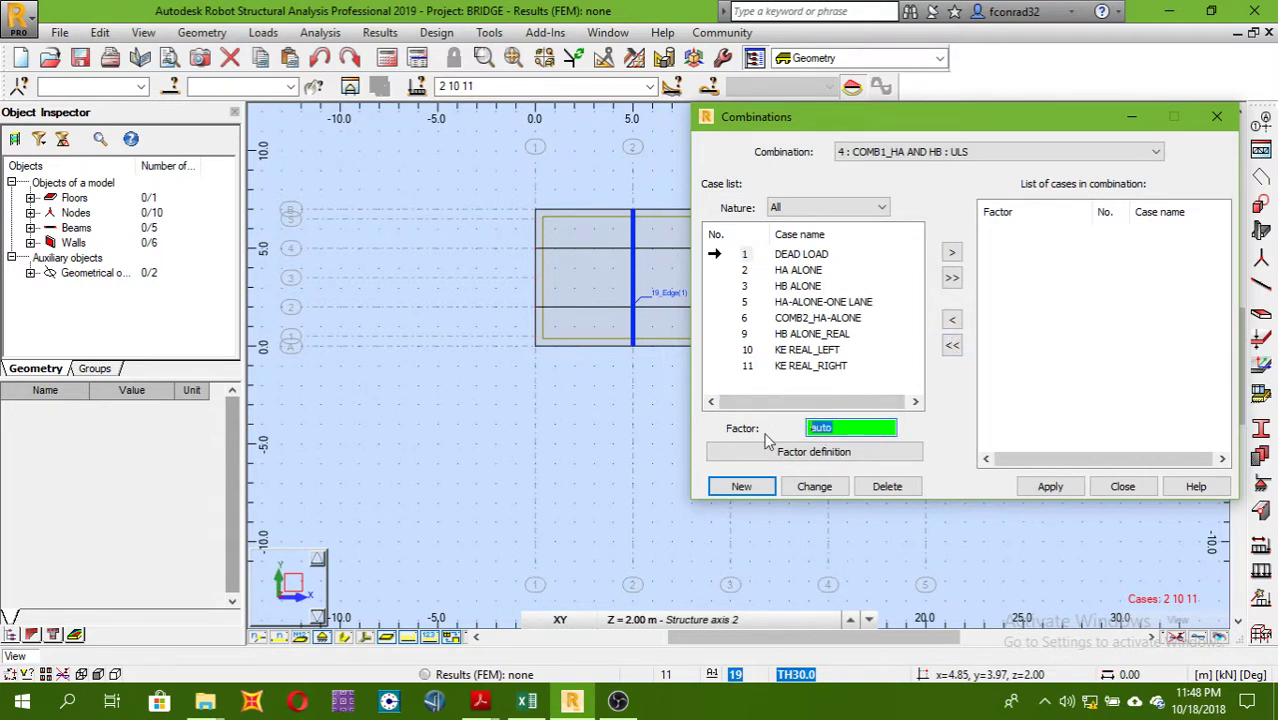
type("1.15")
left_click(952, 254)
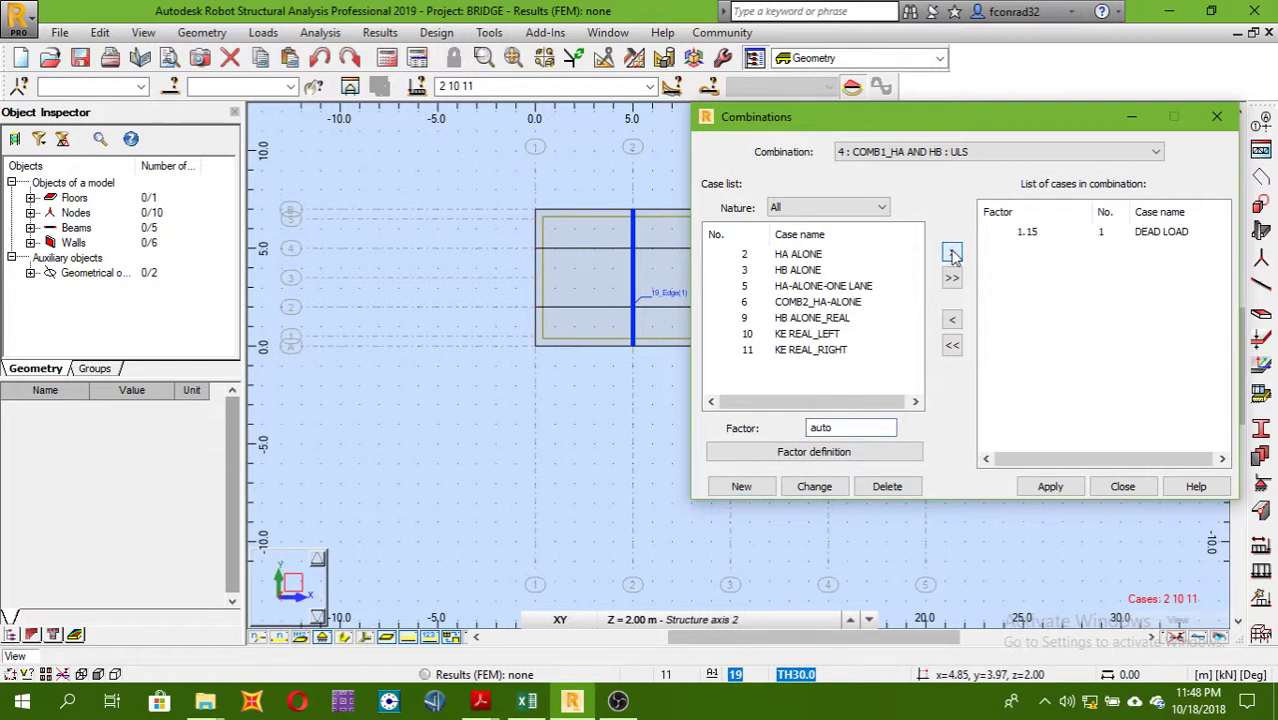
- Add the HA ALONE case to combination 4 beside DEAD LOAD with a factor of 1.3
left_click(744, 257)
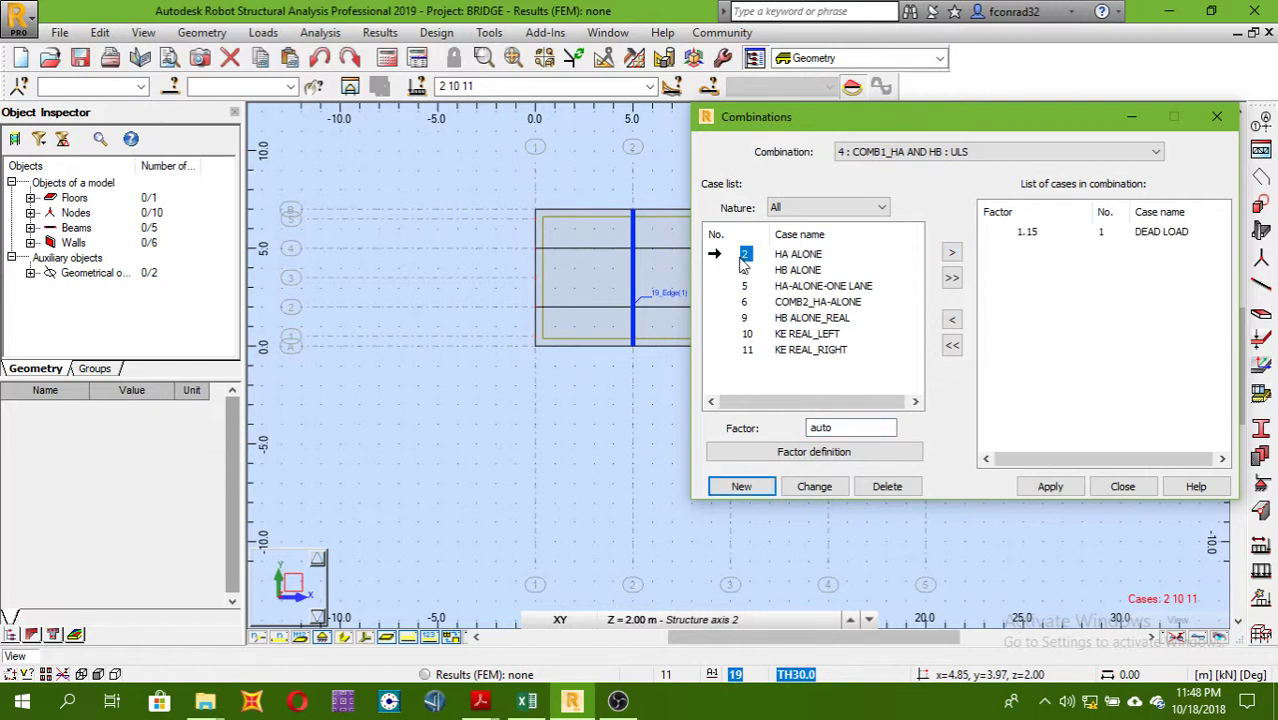
left_click_drag(847, 430, 805, 422)
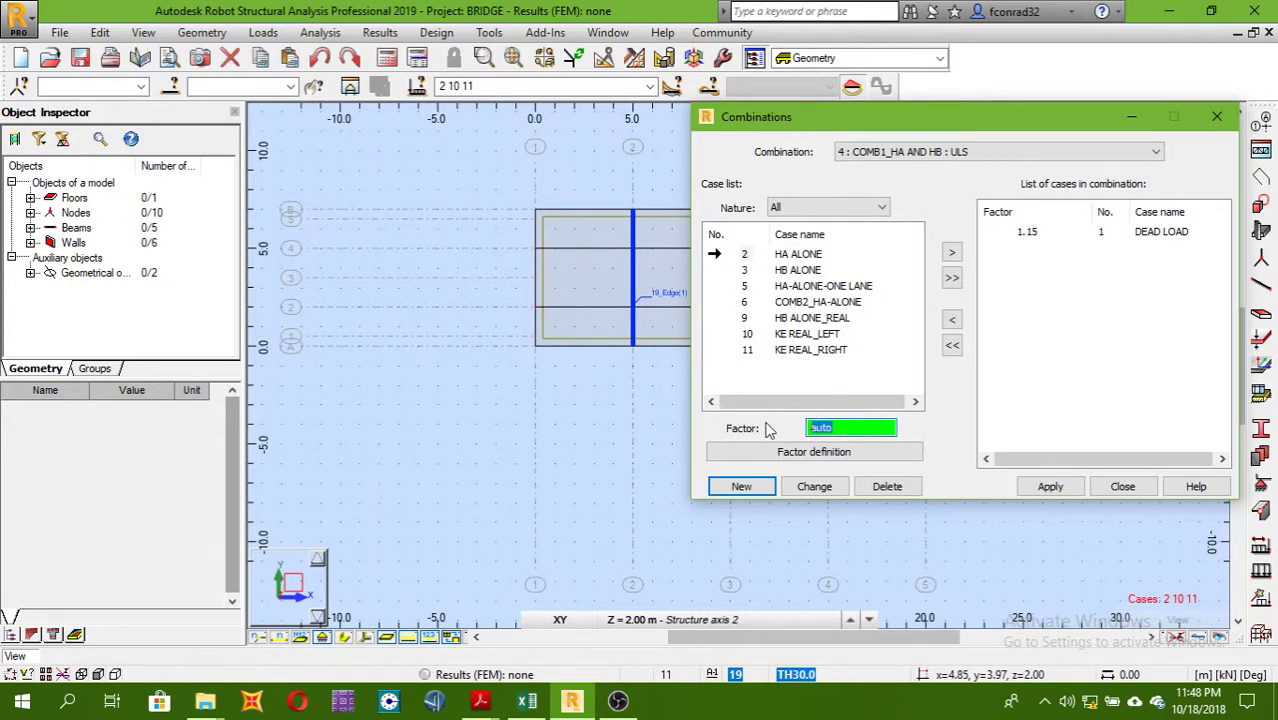
type("1.3")
left_click(952, 254)
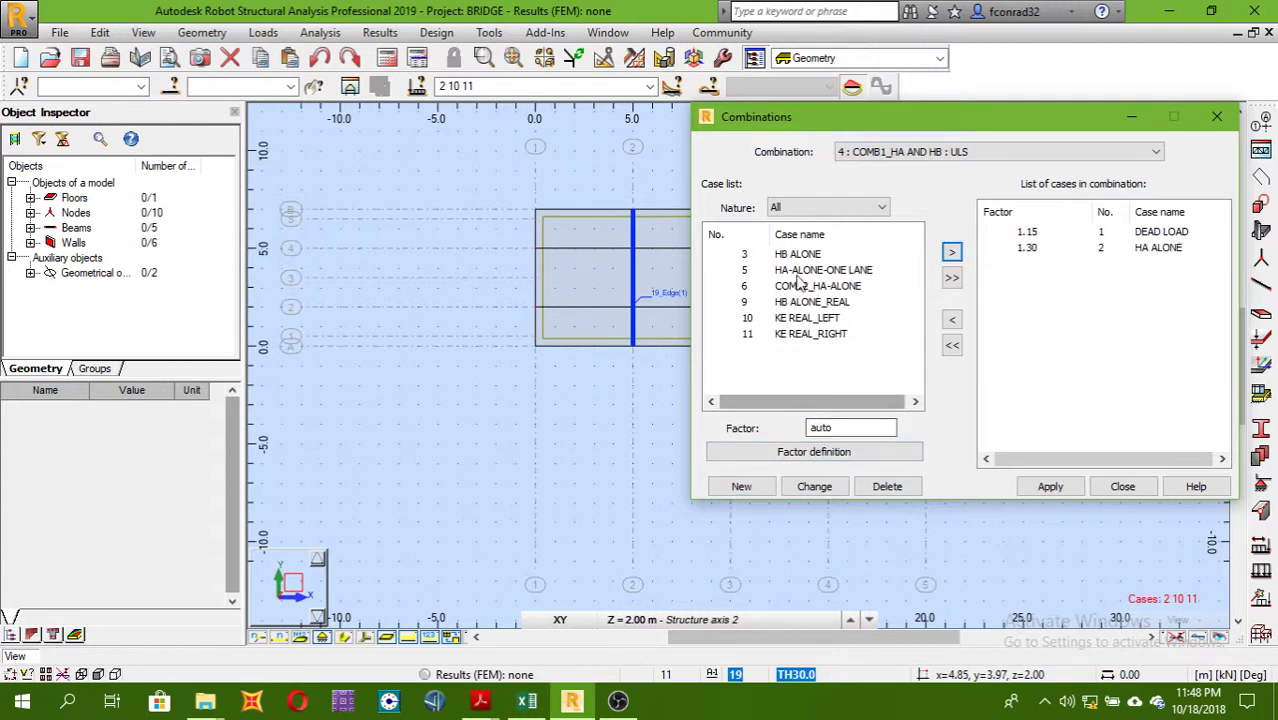
- Delete combination 4, COMB1_HA AND HB, from the load combinations
left_click(745, 256)
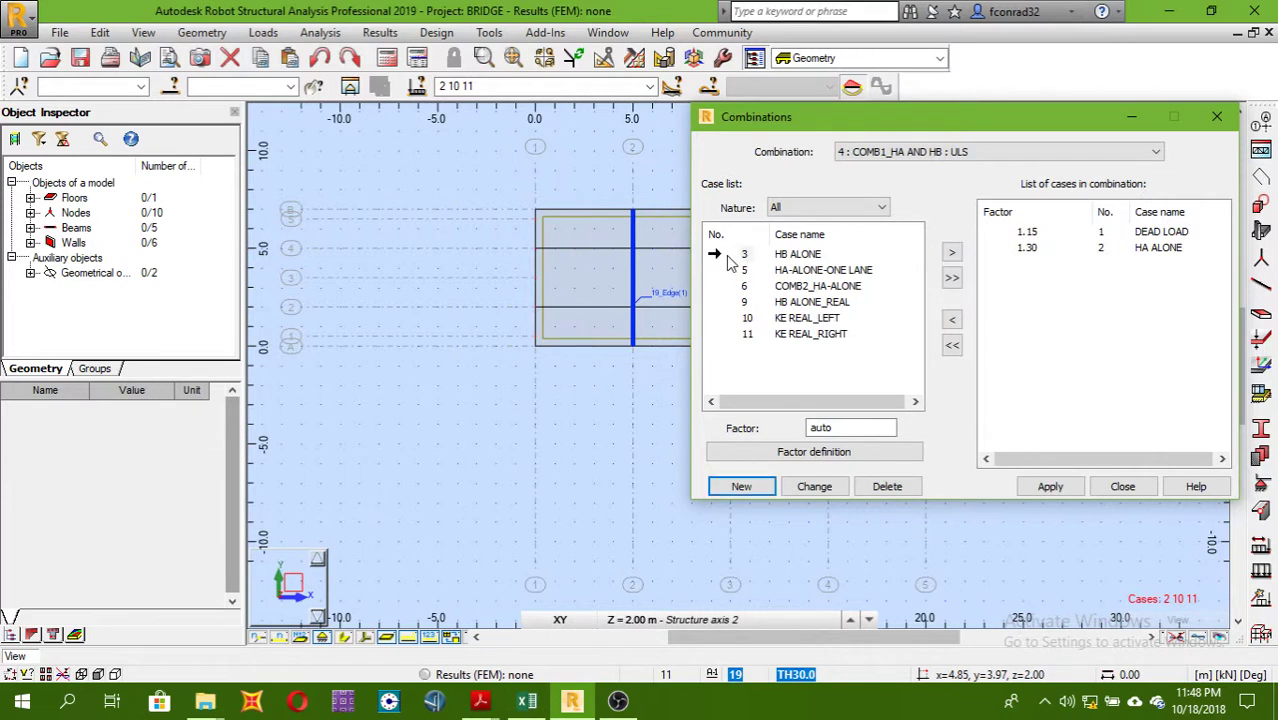
left_click(887, 486)
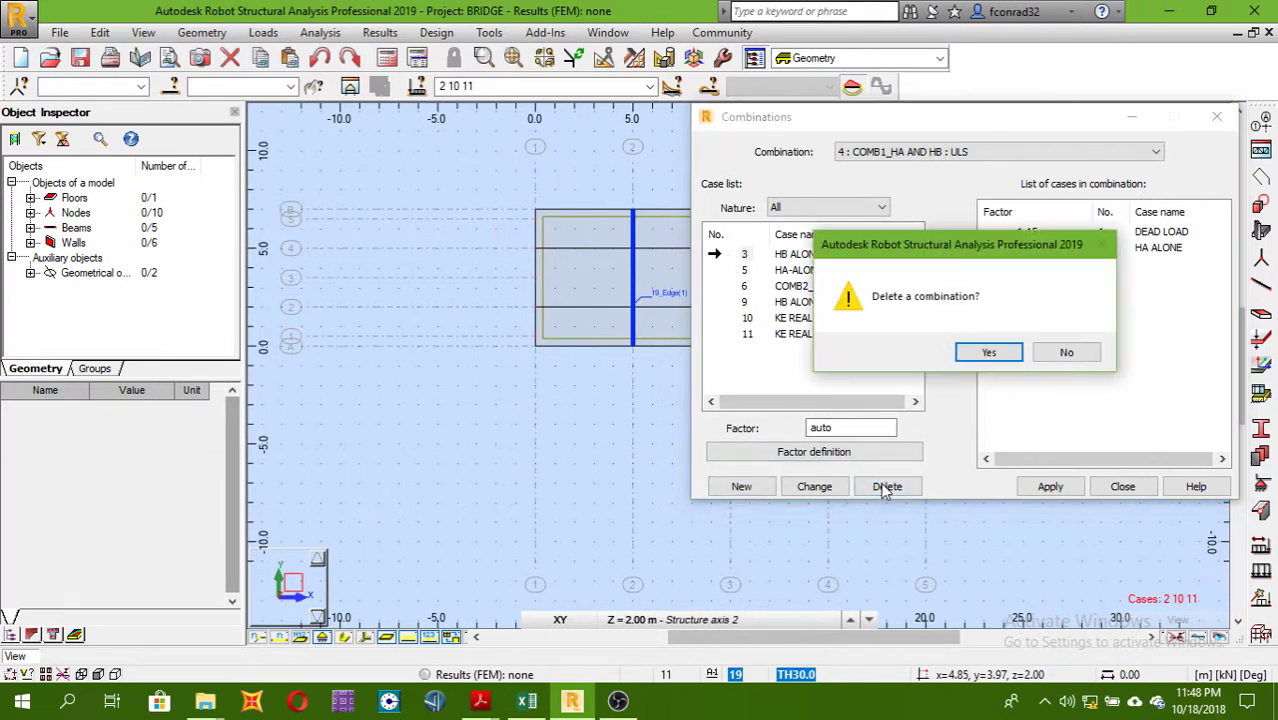
left_click(988, 353)
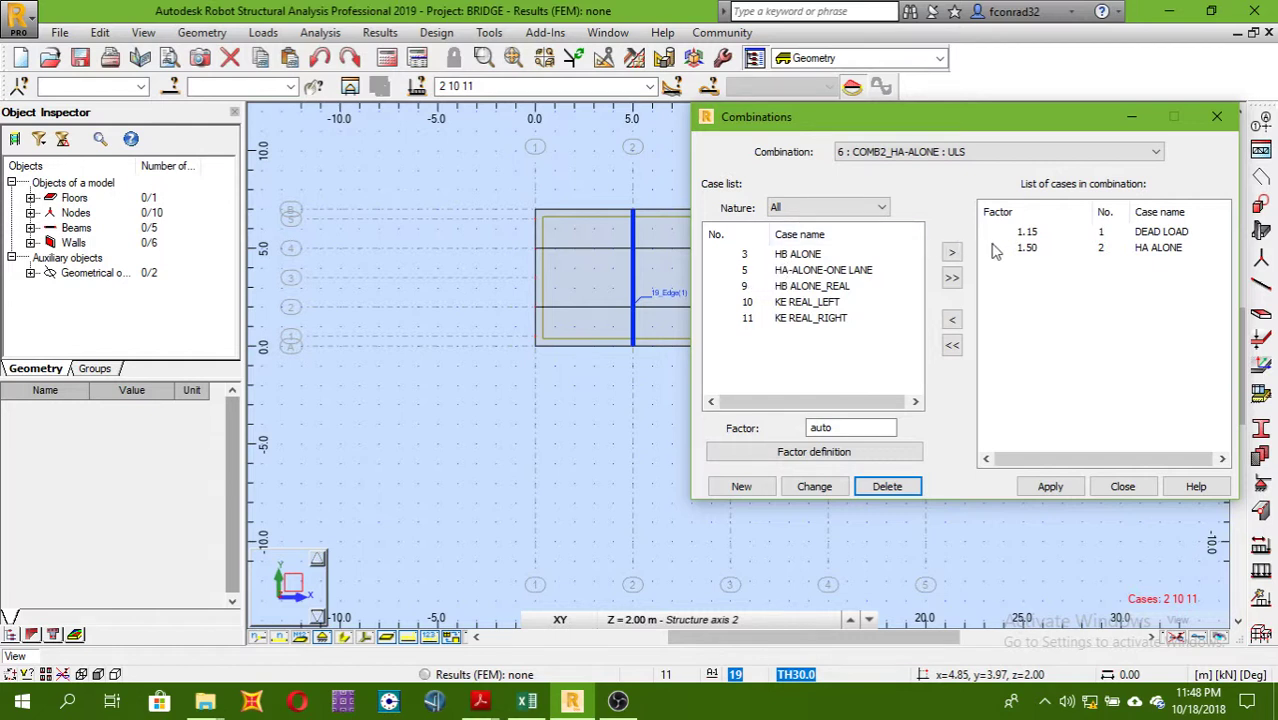
- Replace the HA ALONE case in combination 6 with HA-ALONE-ONE LANE at a factor of 1.3
left_click(1036, 250)
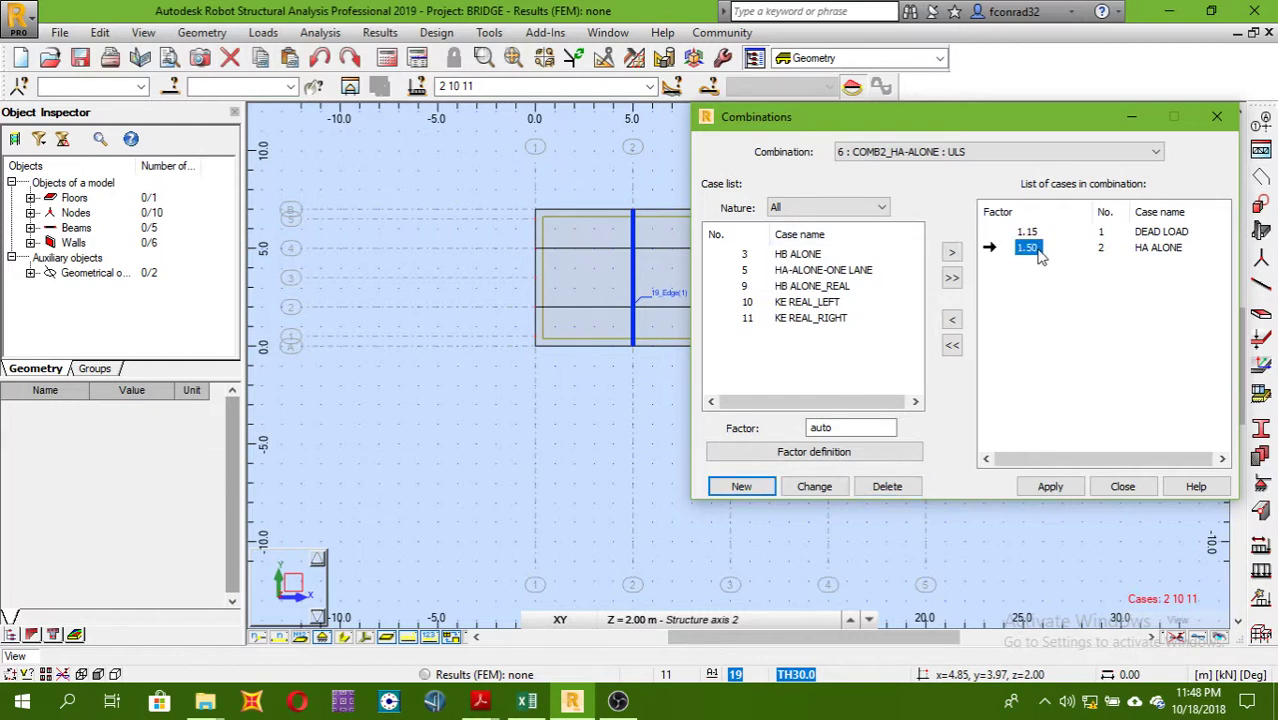
left_click(951, 319)
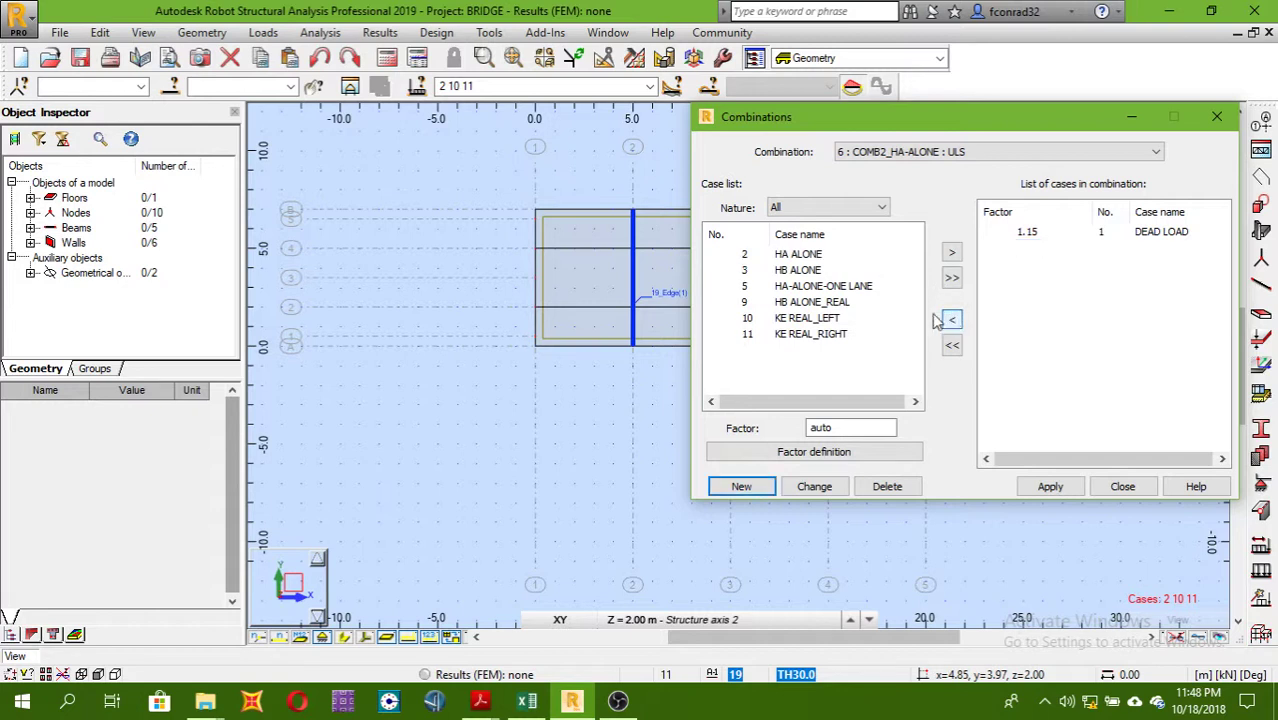
left_click(744, 286)
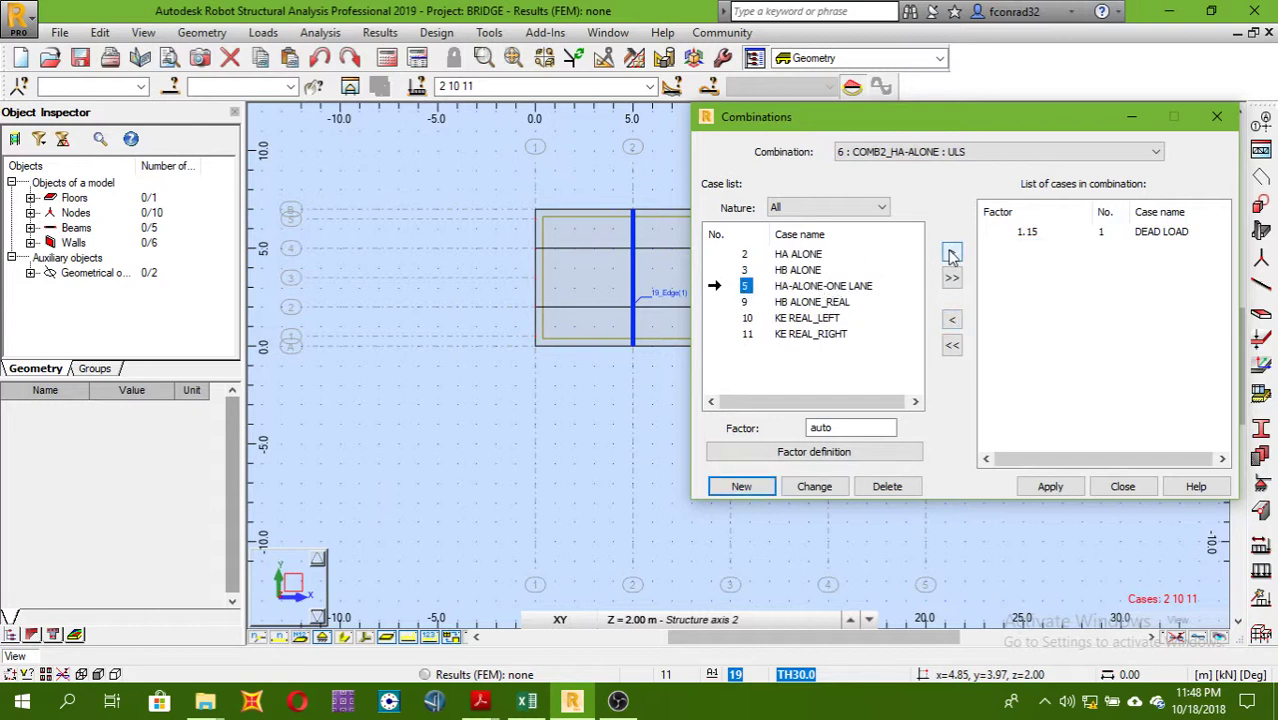
left_click(830, 428)
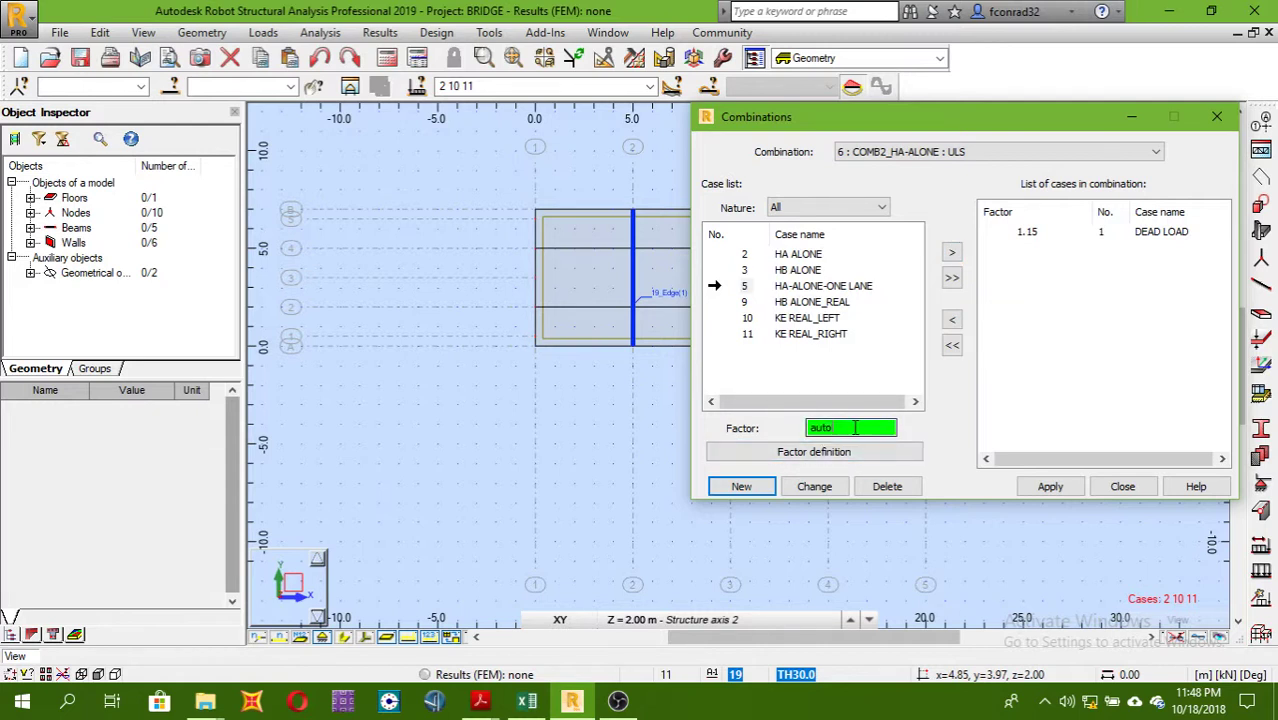
type("1.3")
left_click(952, 252)
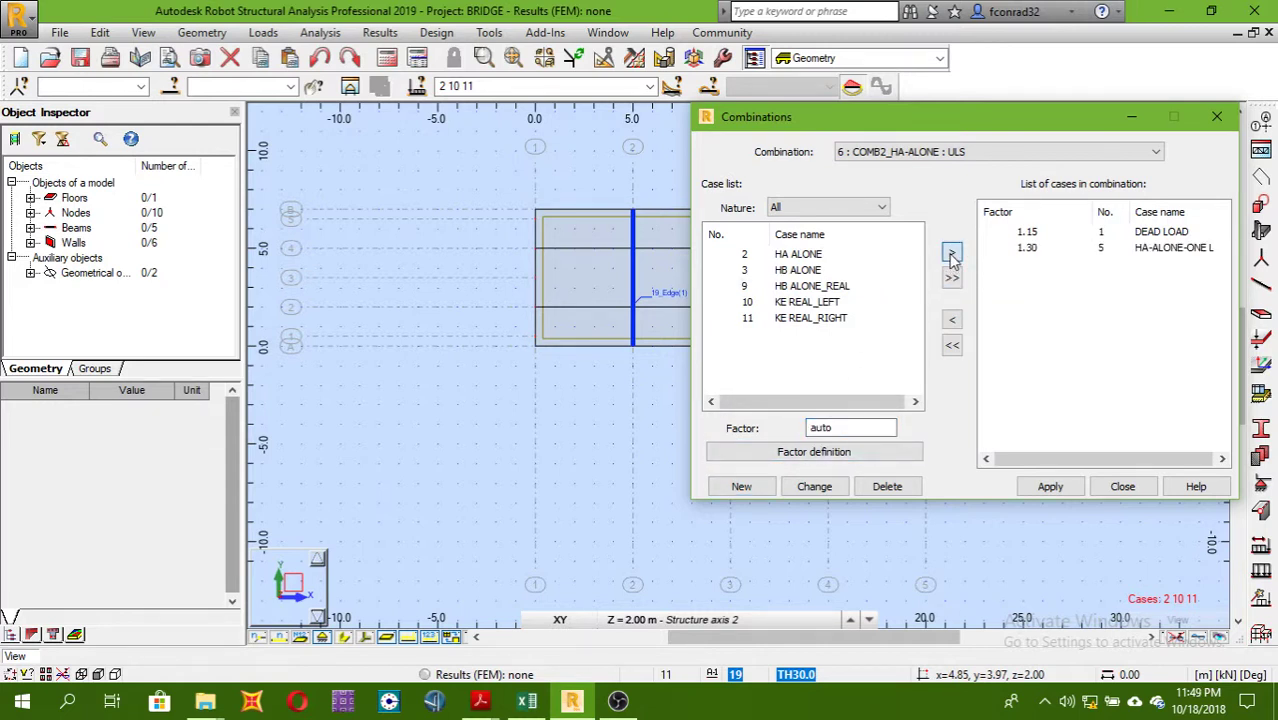
- Add the HB ALONE_REAL and KE REAL_LEFT cases to combination 6, each with a factor of 1.3
left_click(745, 288)
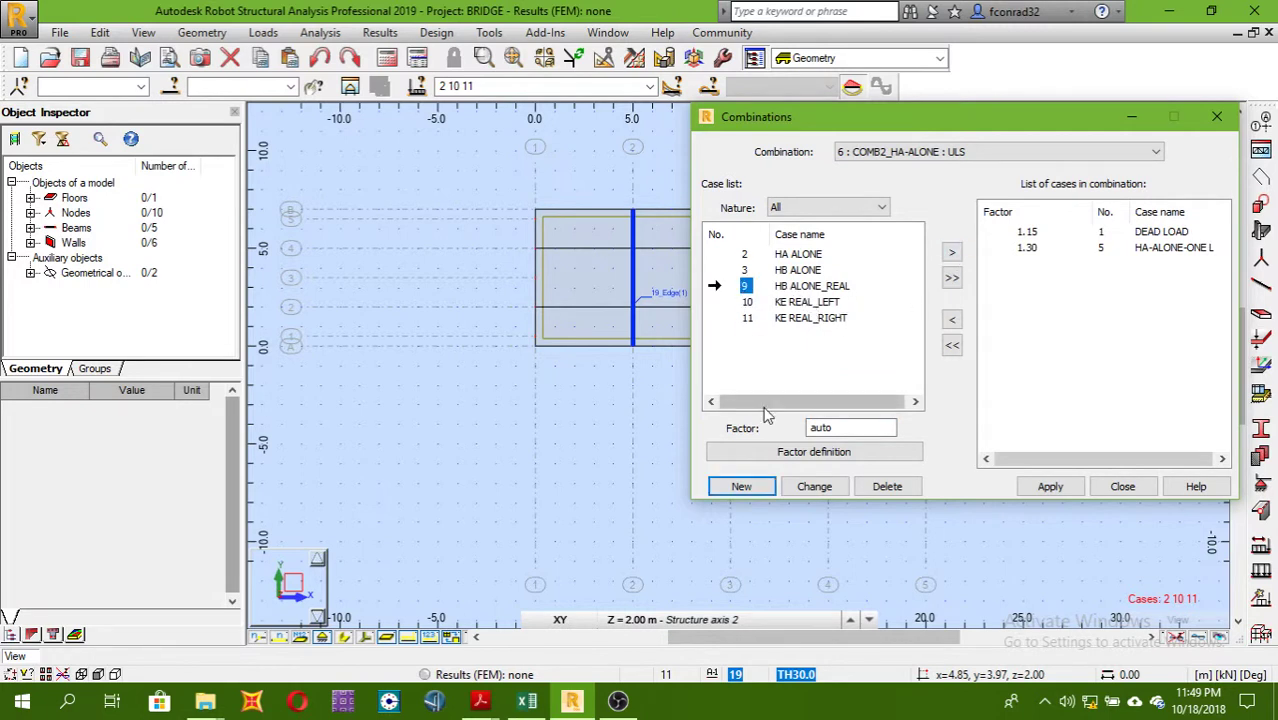
left_click(808, 428)
type("1.3")
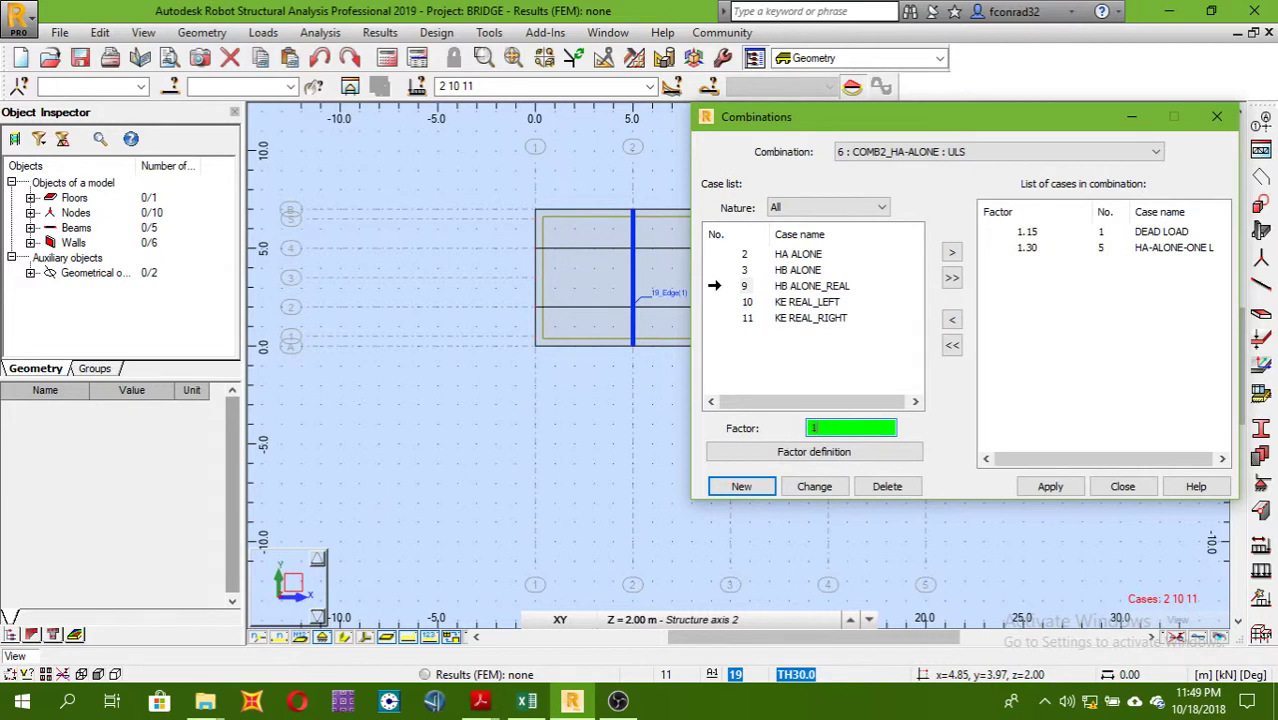
left_click(951, 254)
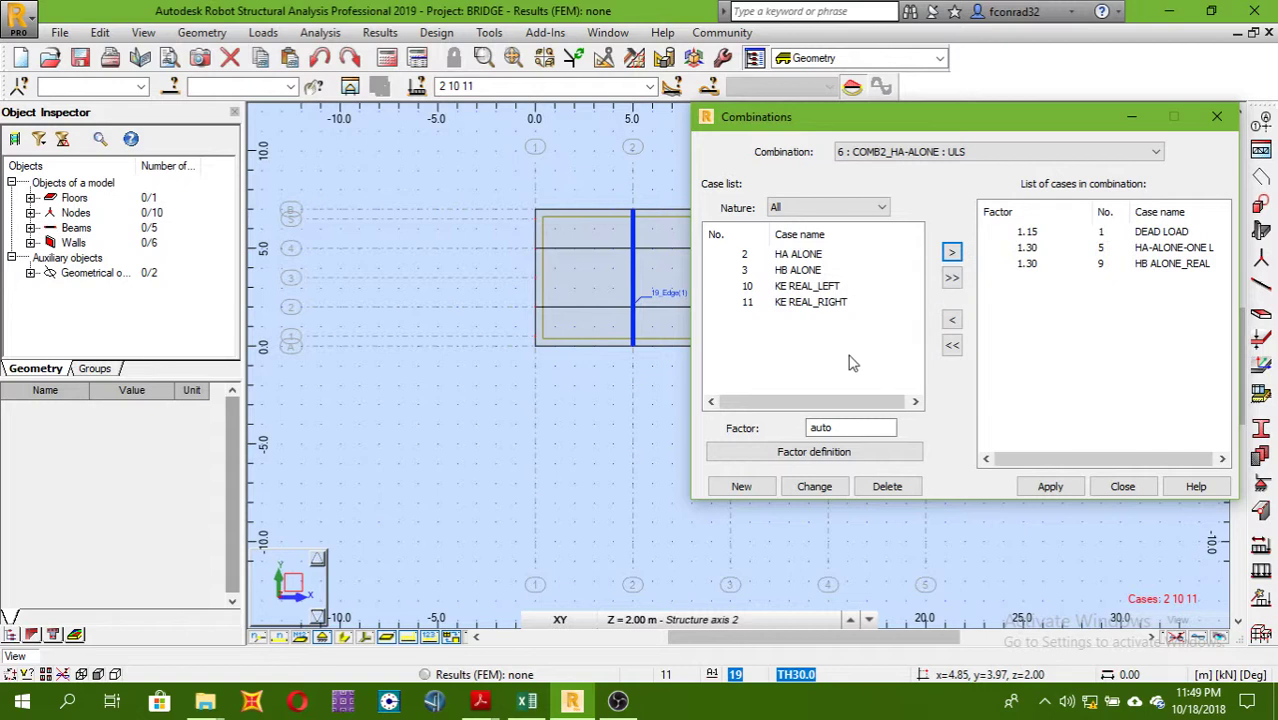
left_click(748, 287)
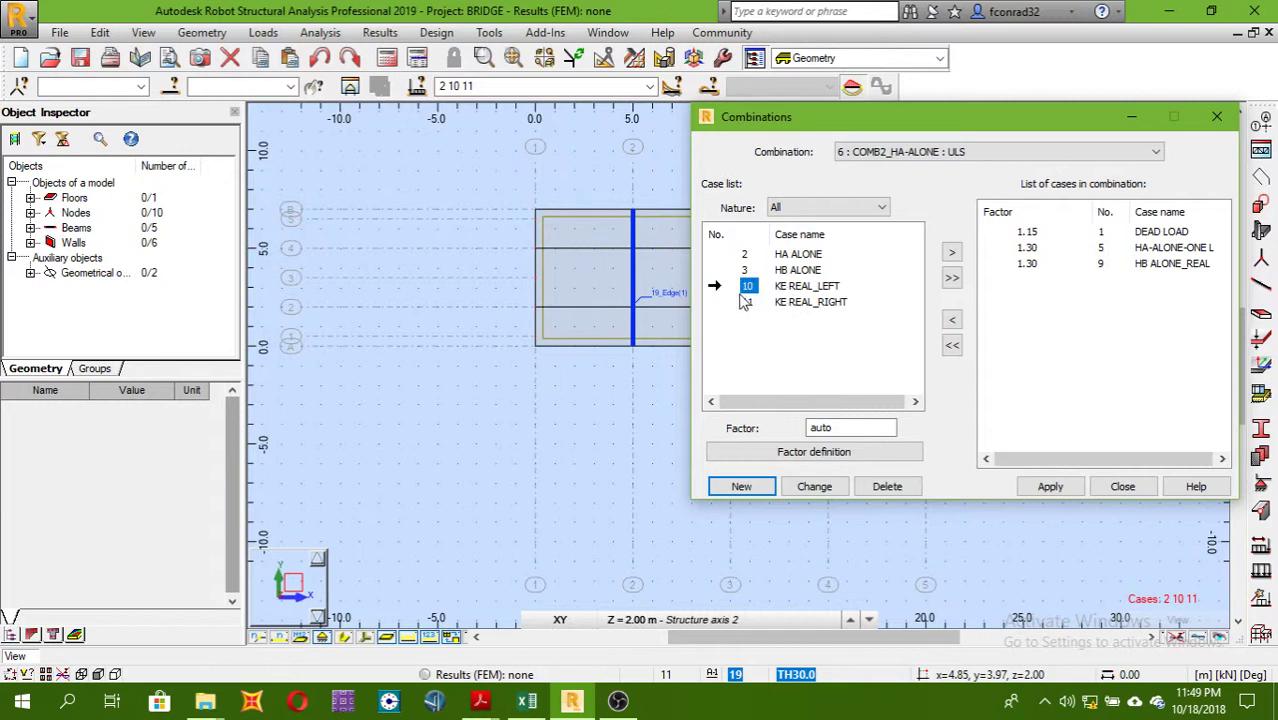
left_click(845, 430)
left_click_drag(845, 430, 778, 444)
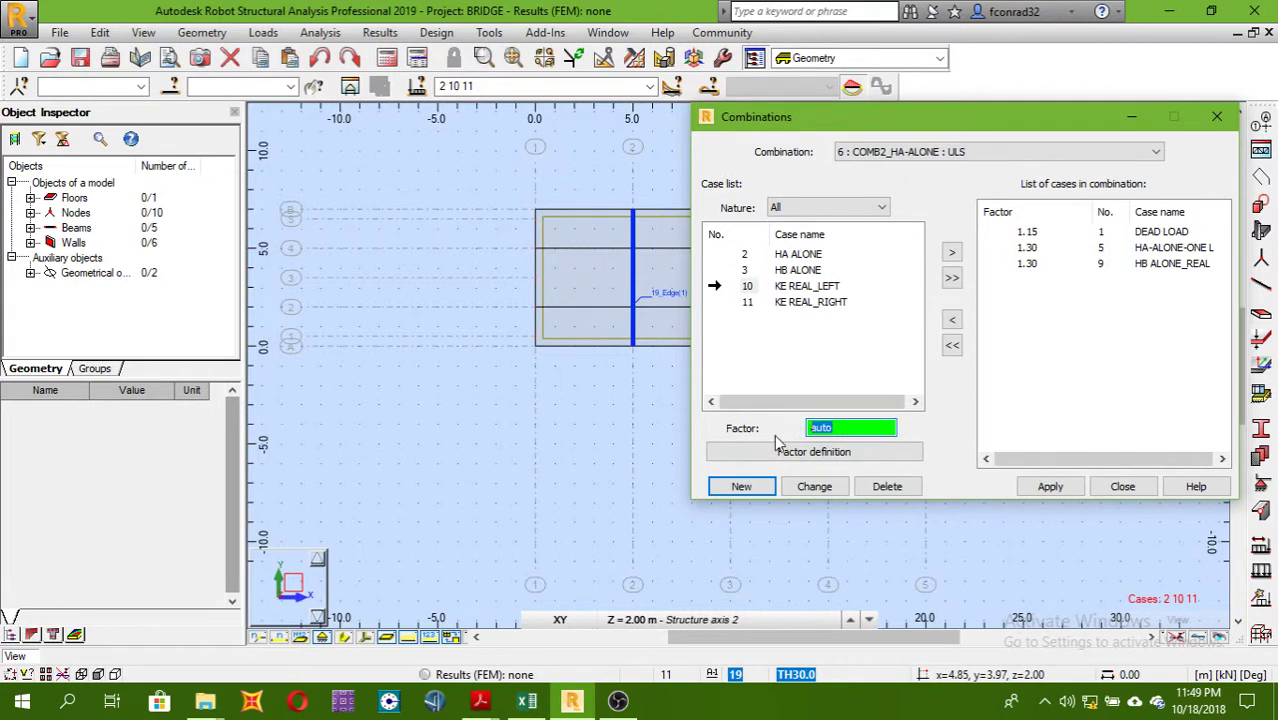
type("1.3")
left_click(952, 254)
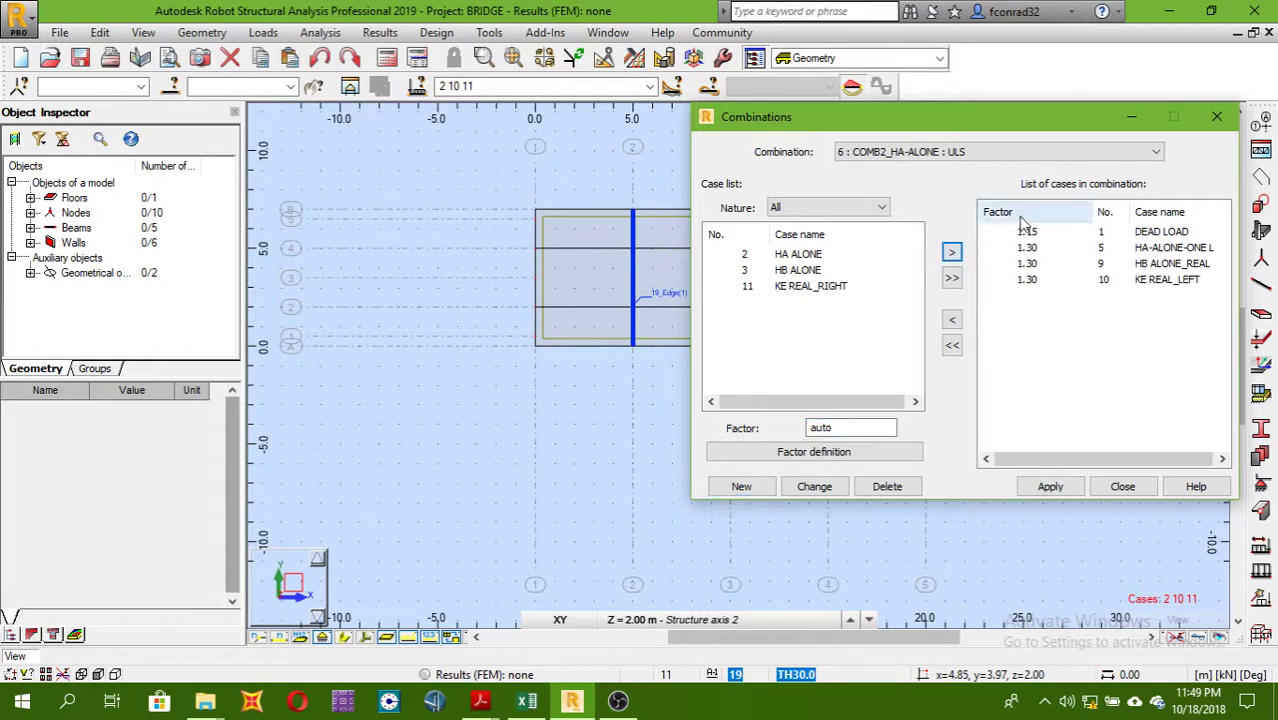
- Check the list of defined combinations and apply the case list of combination 6
left_click(925, 158)
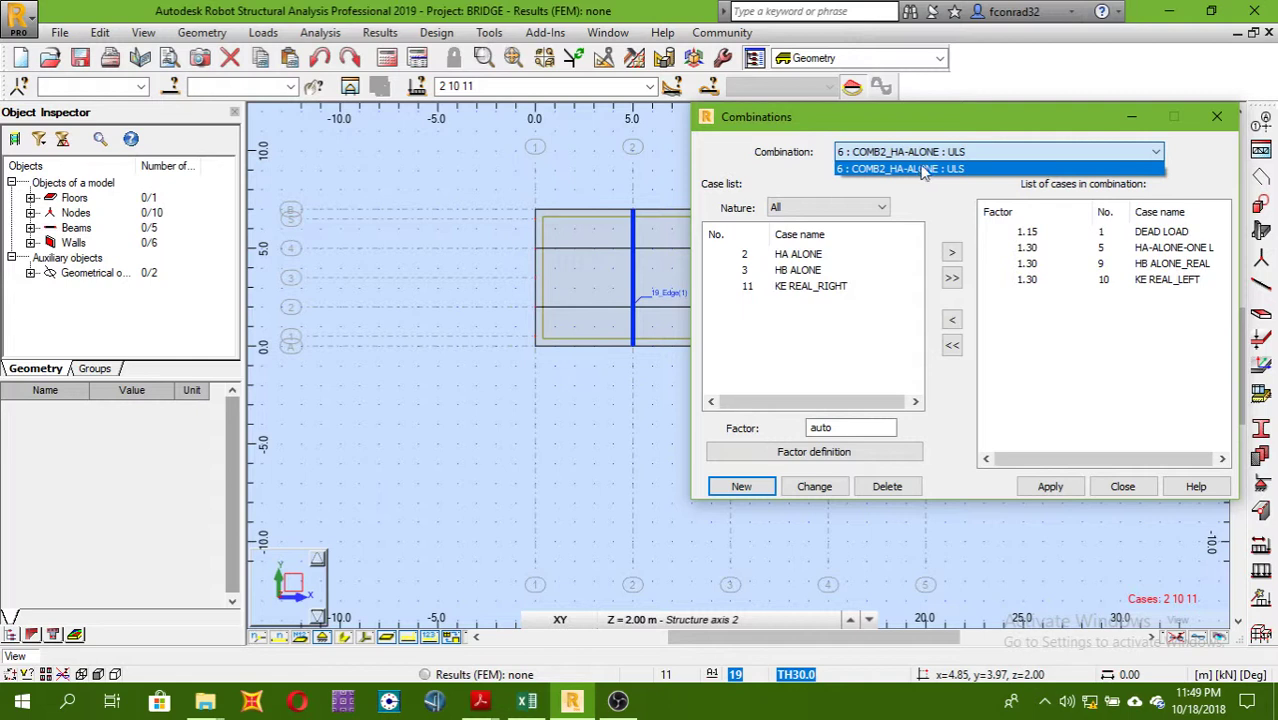
left_click(926, 163)
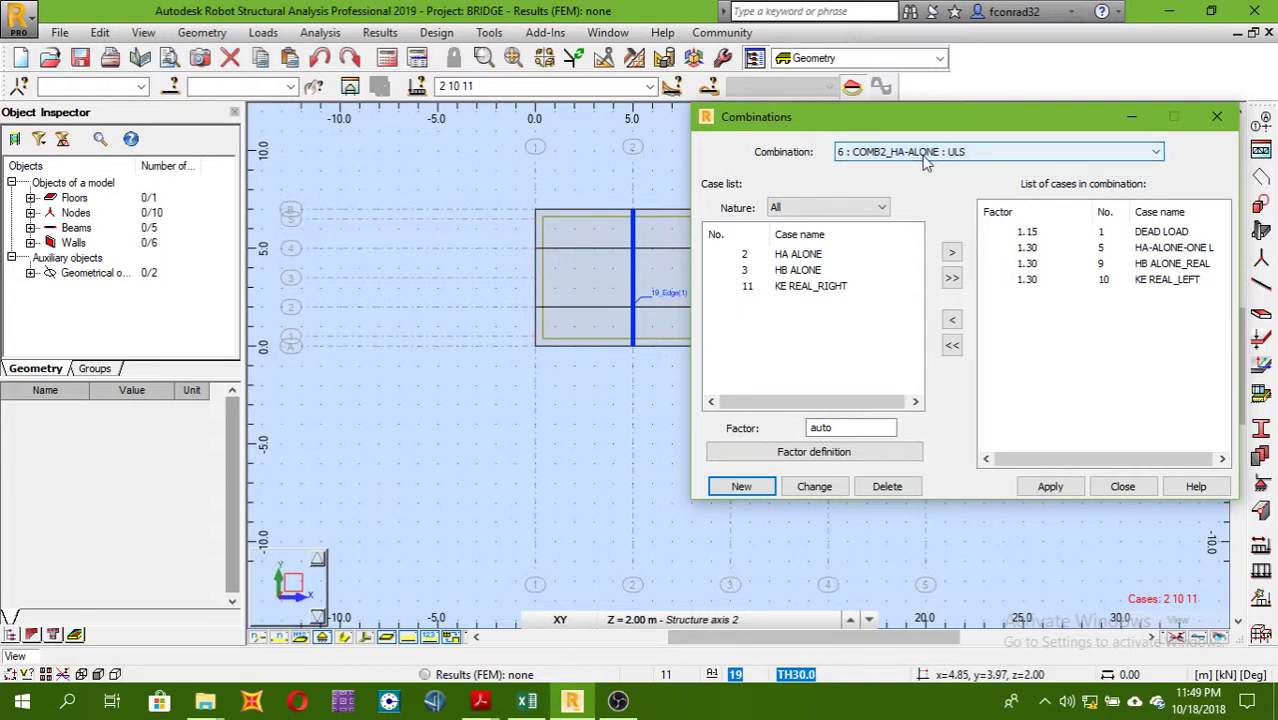
left_click(925, 160)
left_click(922, 155)
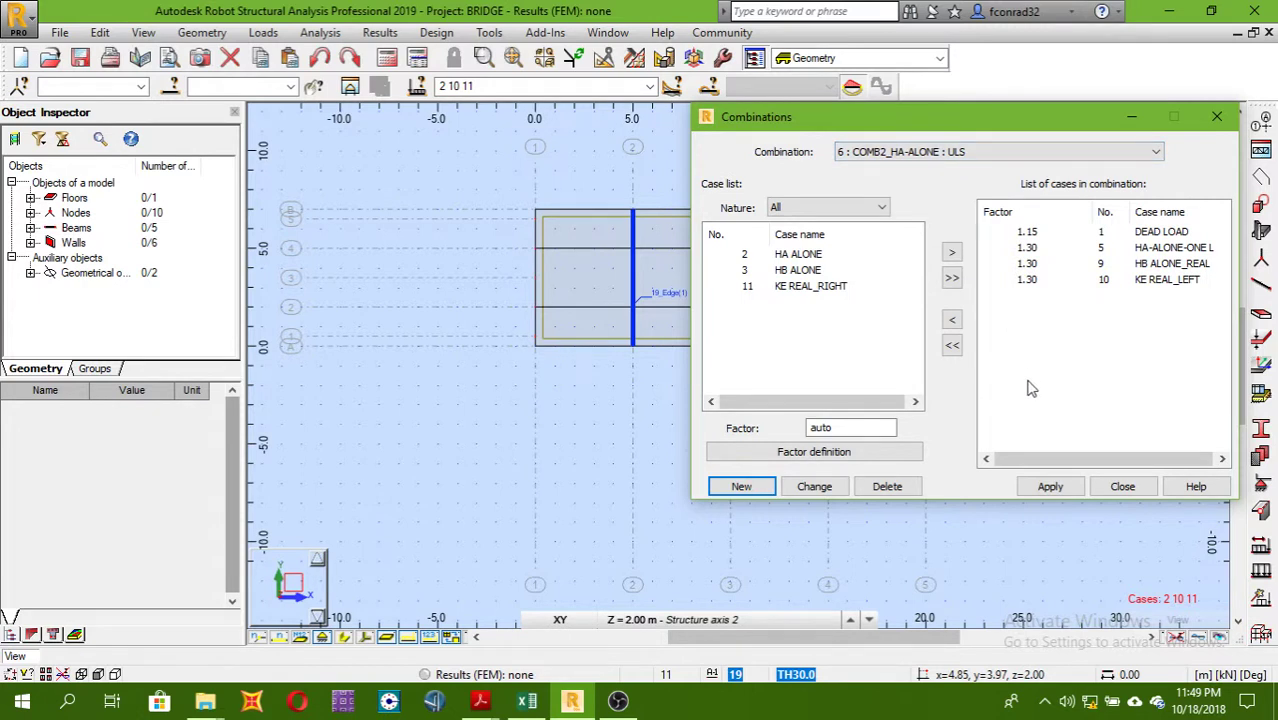
left_click(1052, 487)
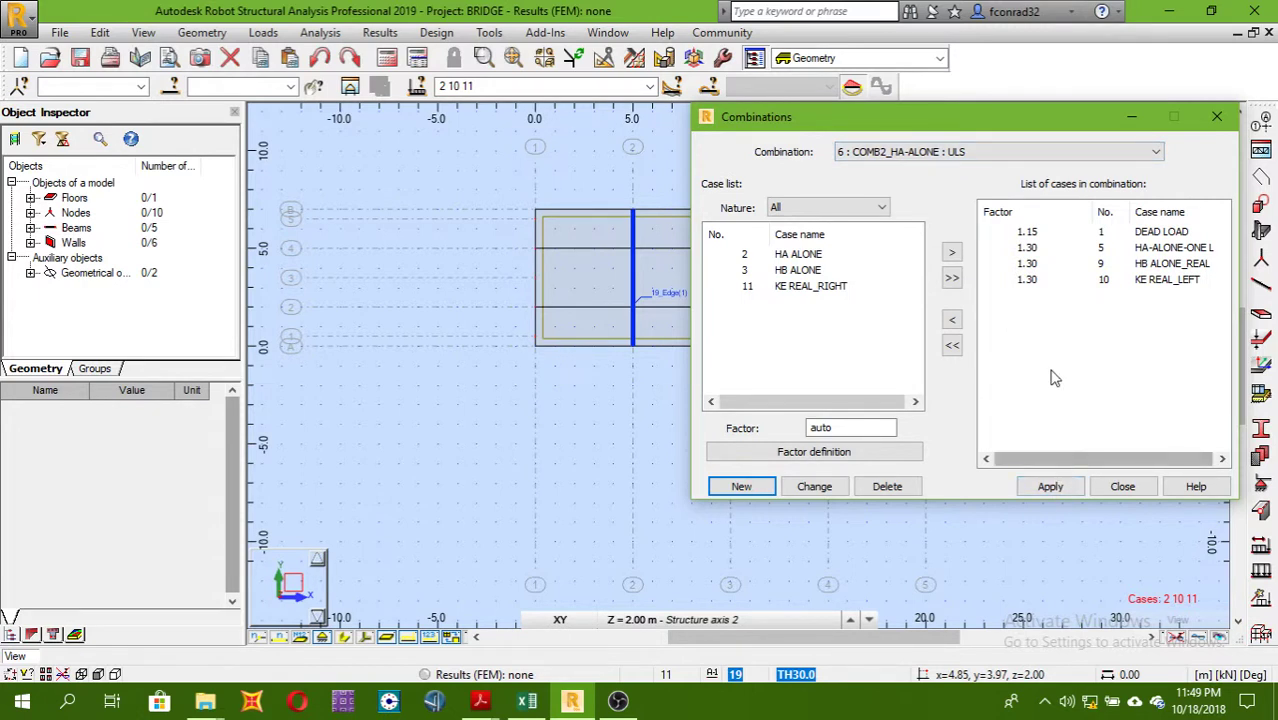
left_click(1051, 490)
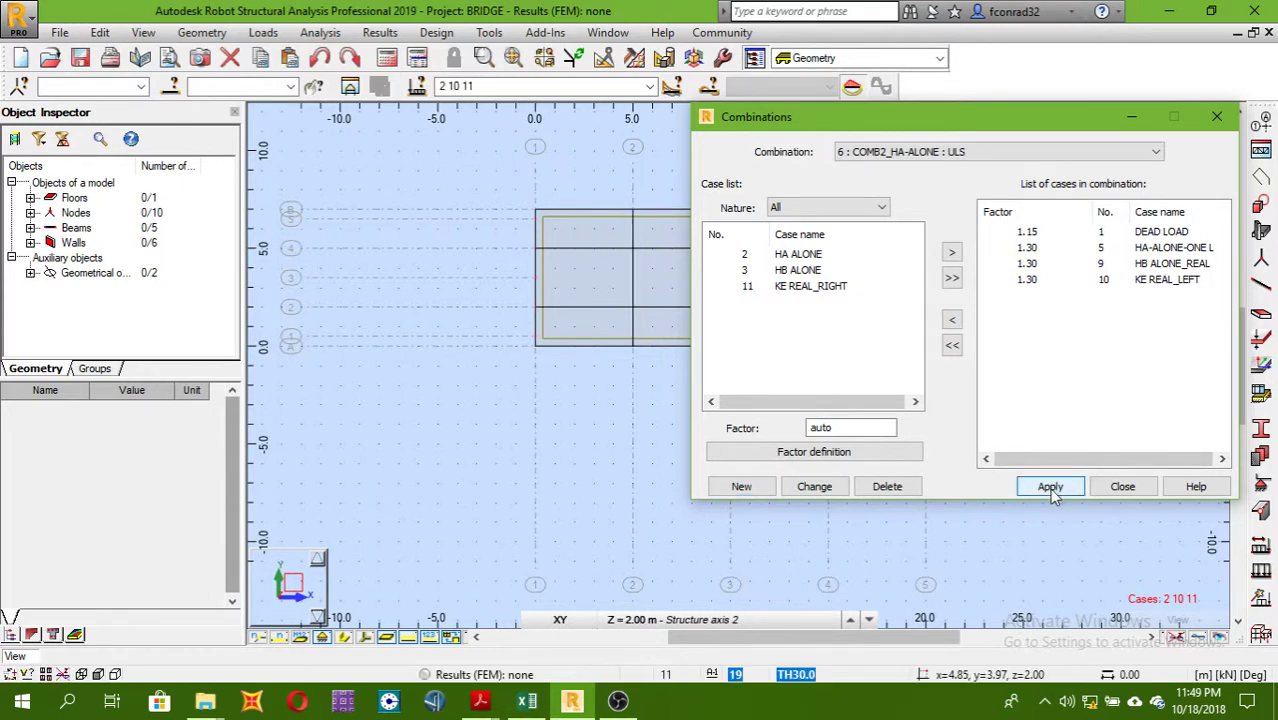
left_click(1050, 487)
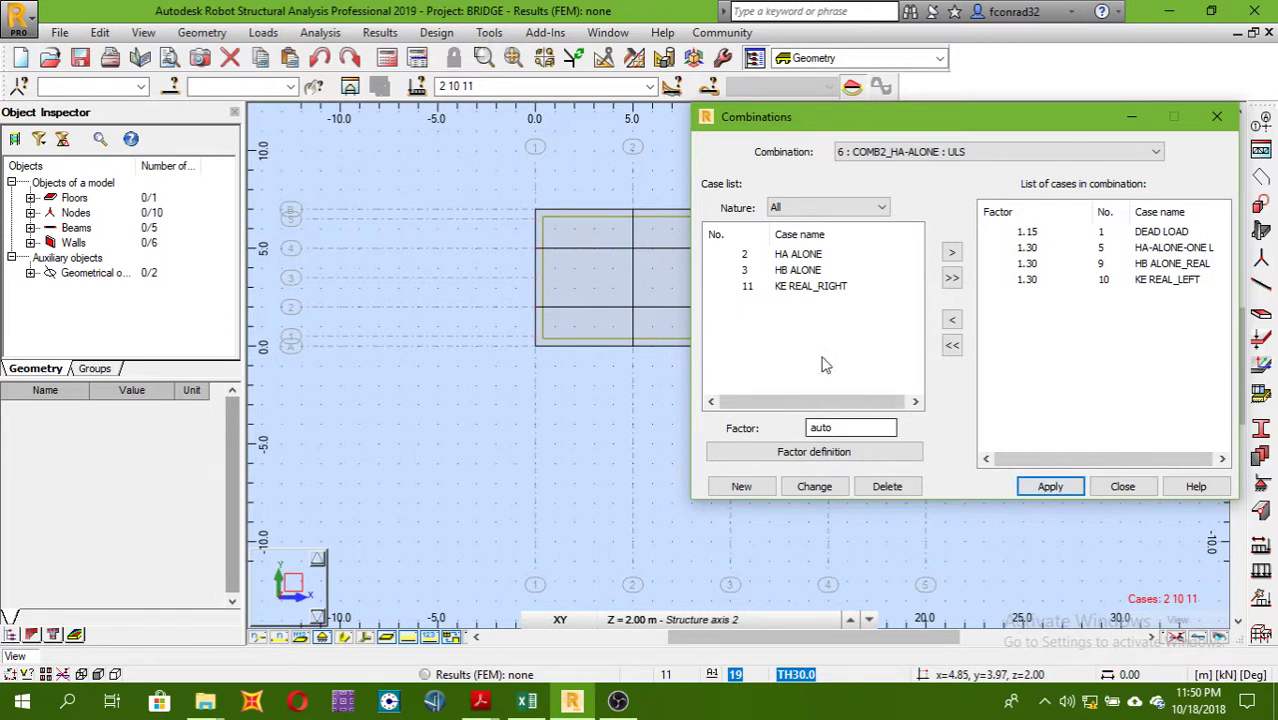
- Rename combination 6 as COMB2_HA AND HB
left_click(814, 487)
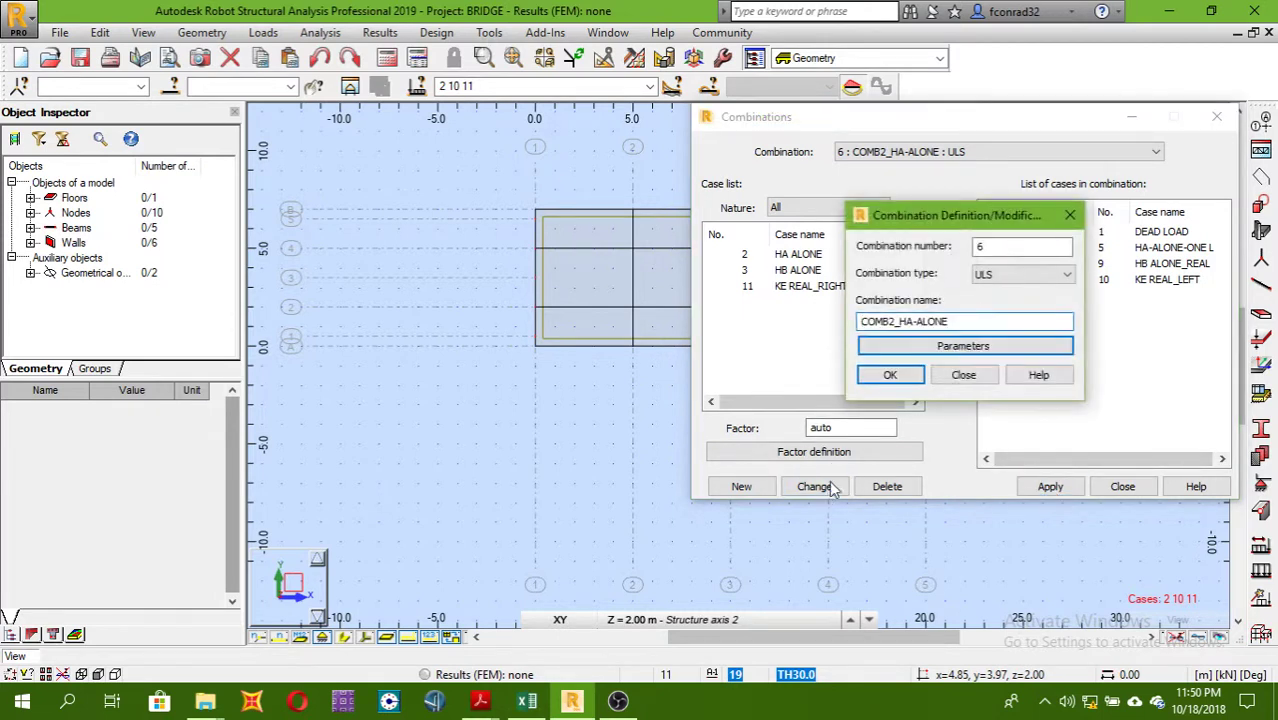
left_click(911, 321)
type("AND HB")
left_click(890, 374)
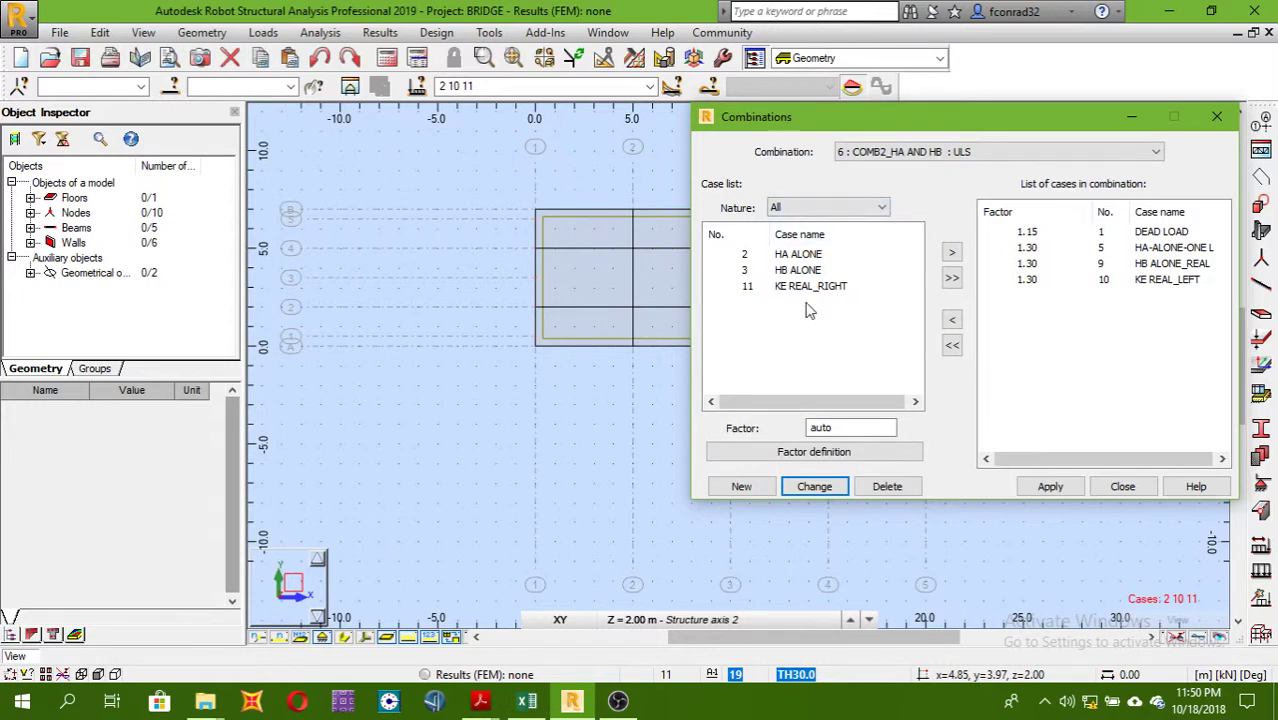
- Create a new ULS combination numbered 12 and named COMB1_HA ALONE
left_click(741, 486)
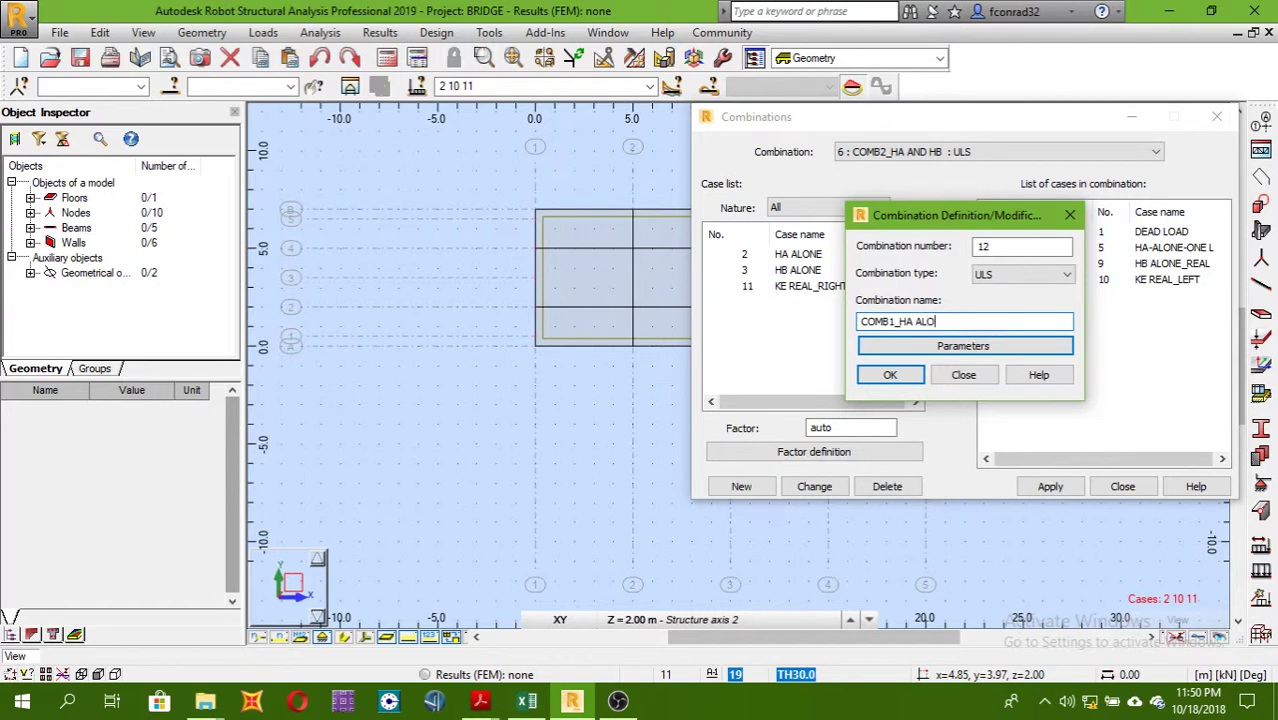
left_click(889, 375)
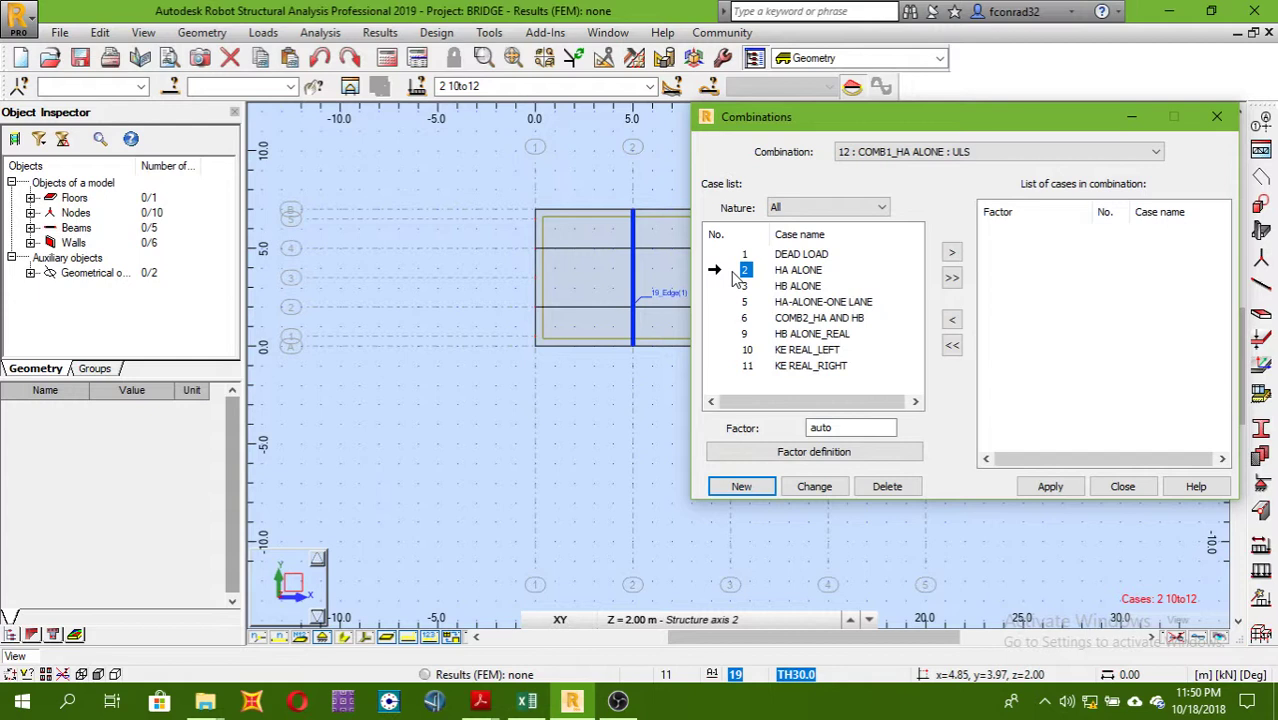
left_click(951, 255)
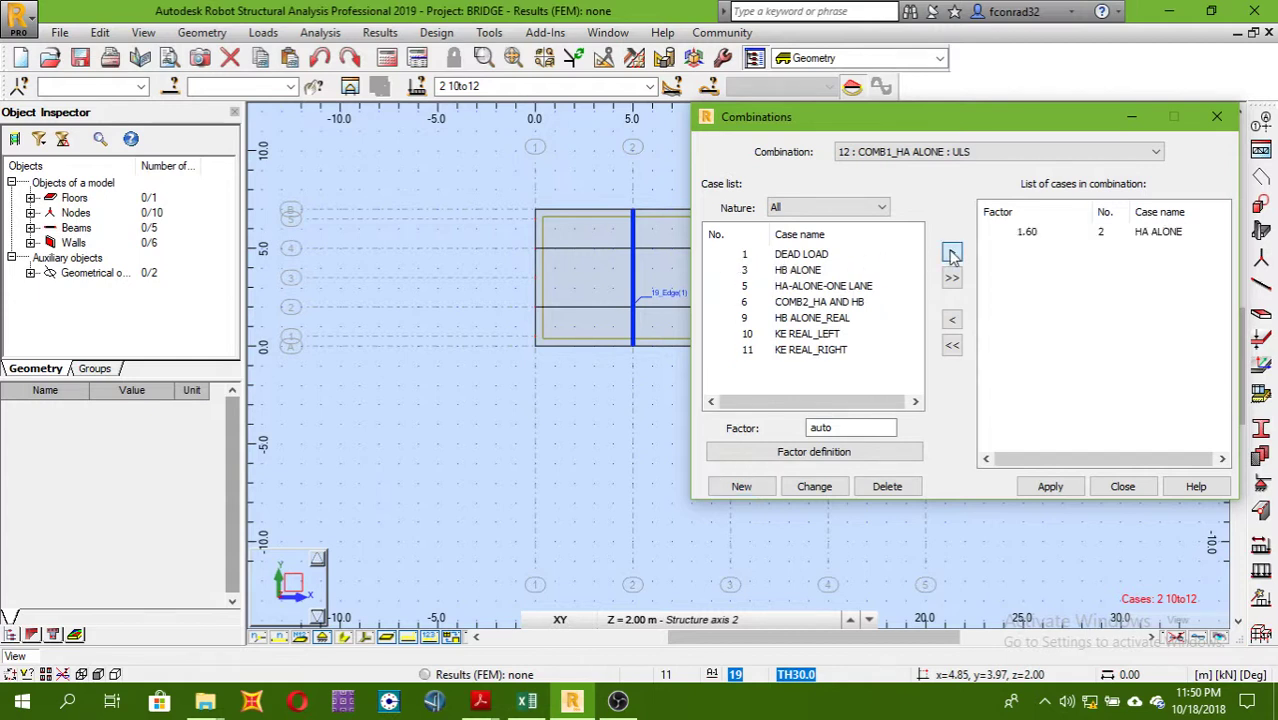
left_click(1022, 236)
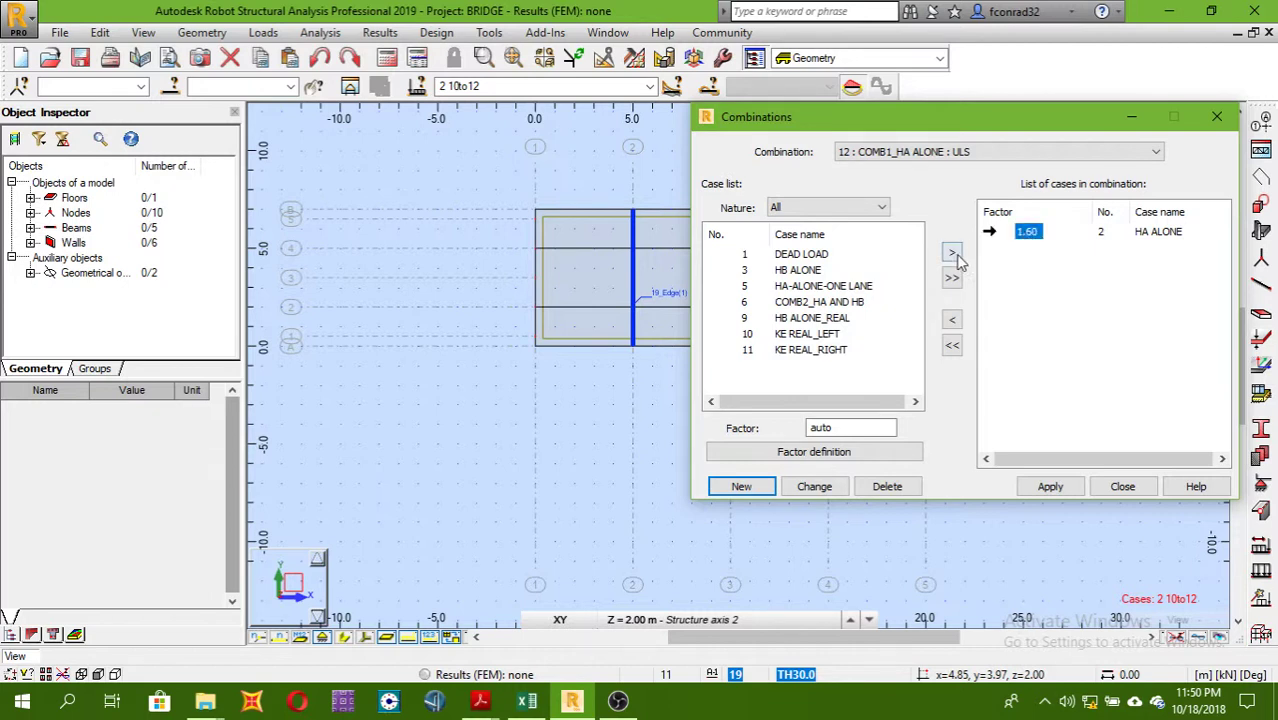
left_click(952, 319)
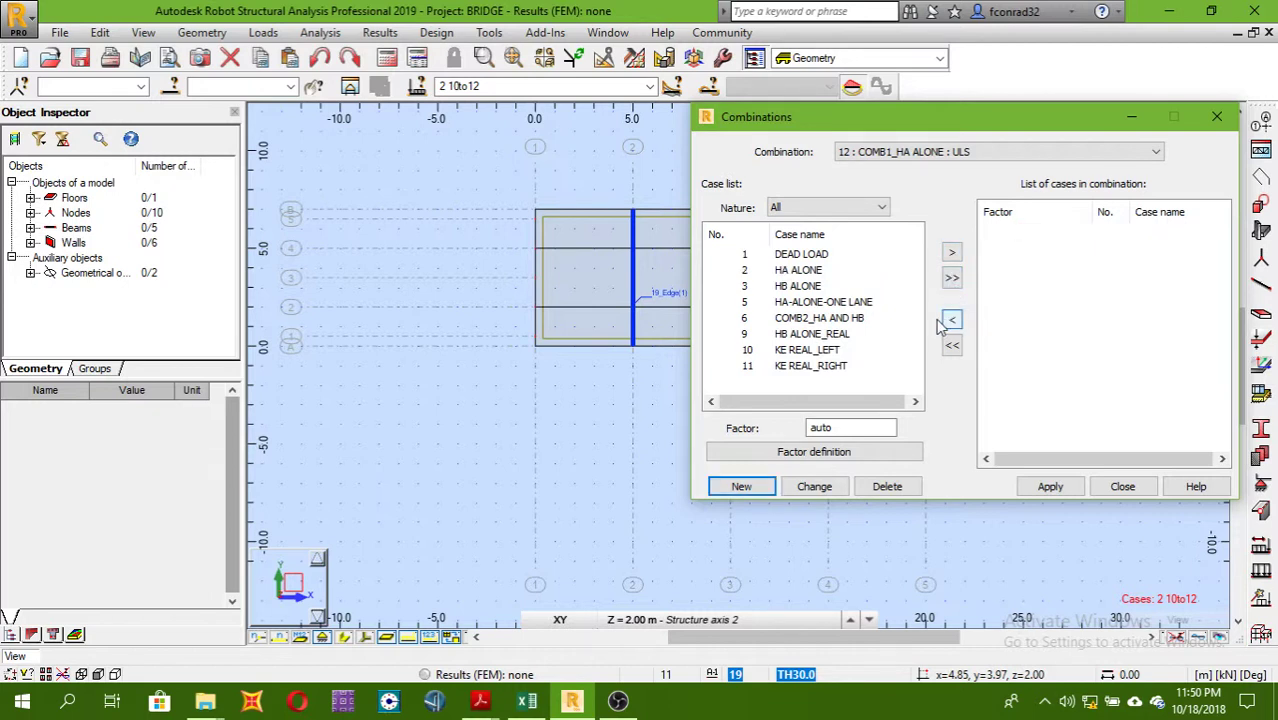
- Add the HA ALONE case with a factor of 1.5 and DEAD LOAD with a factor of 1.15 to combination 12
double_click(836, 427)
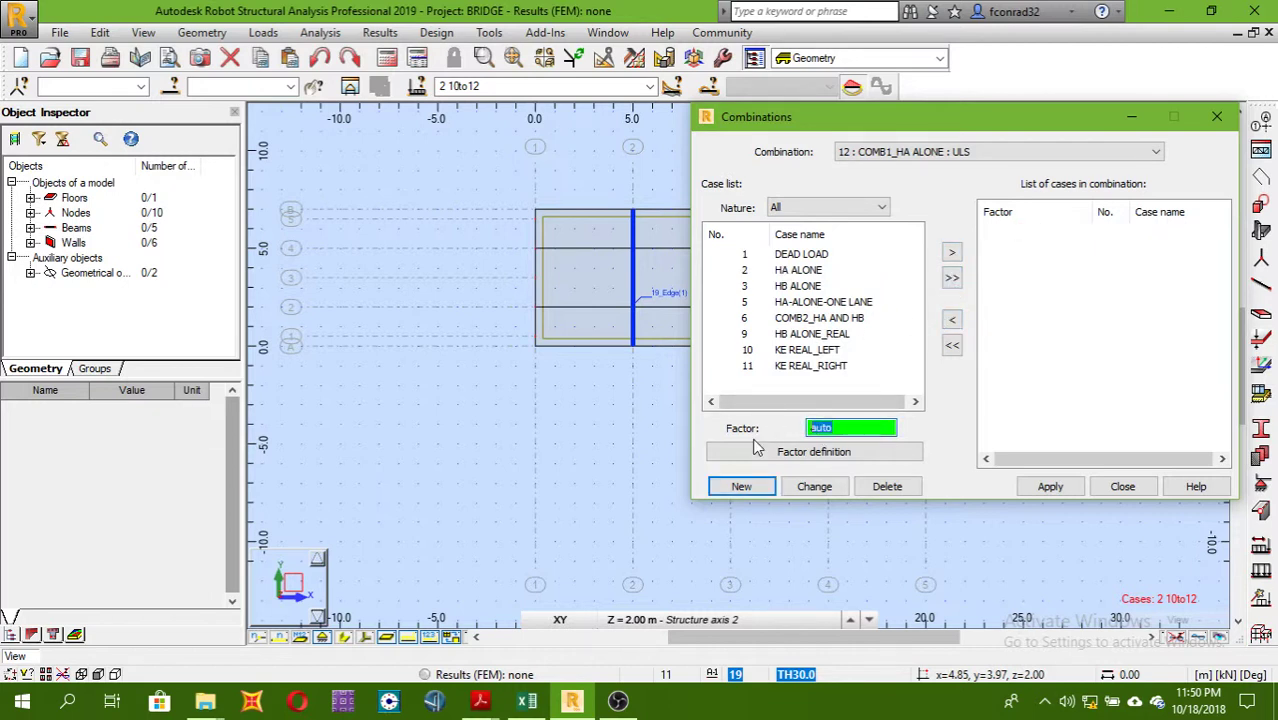
type("1.5")
left_click(744, 270)
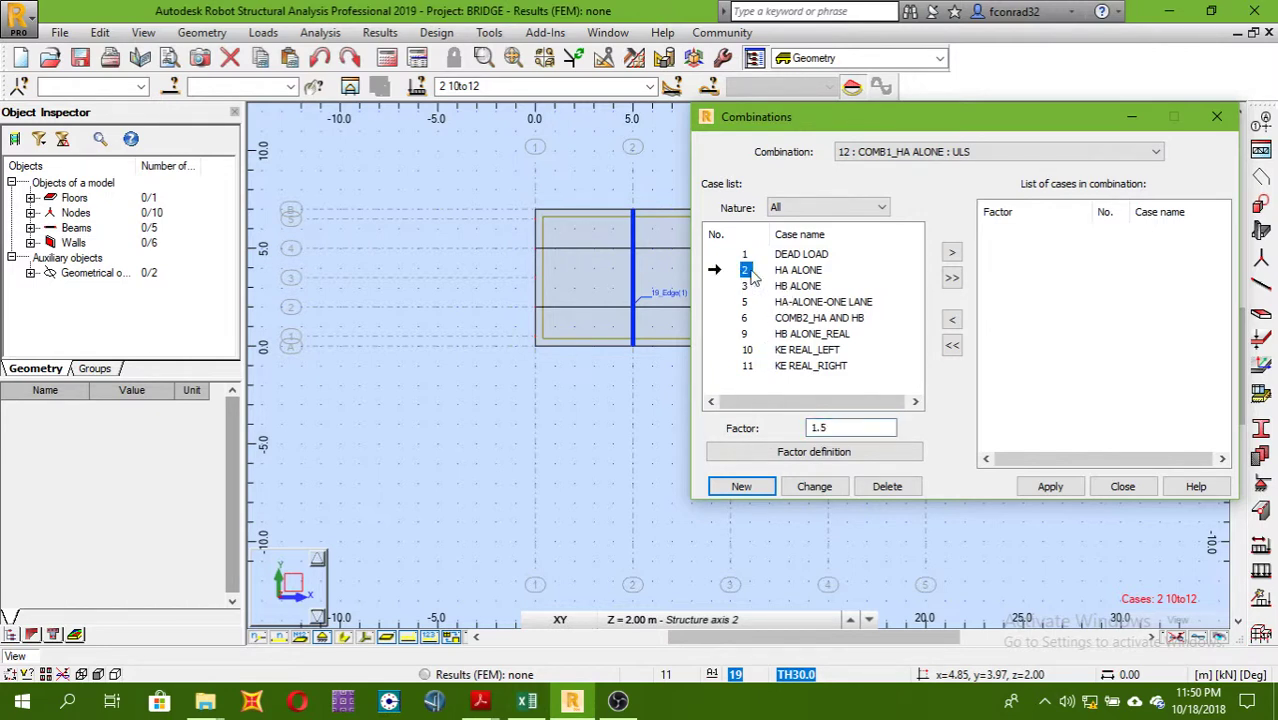
left_click(952, 252)
double_click(834, 429)
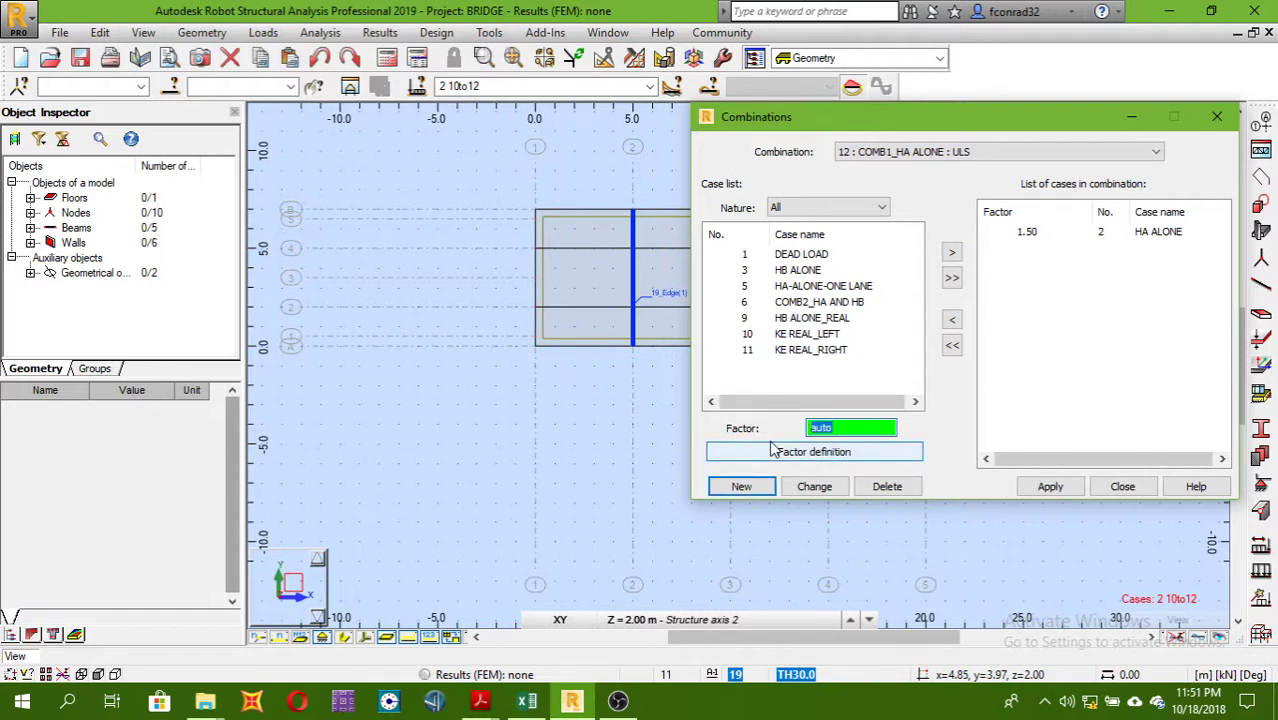
type("1.15")
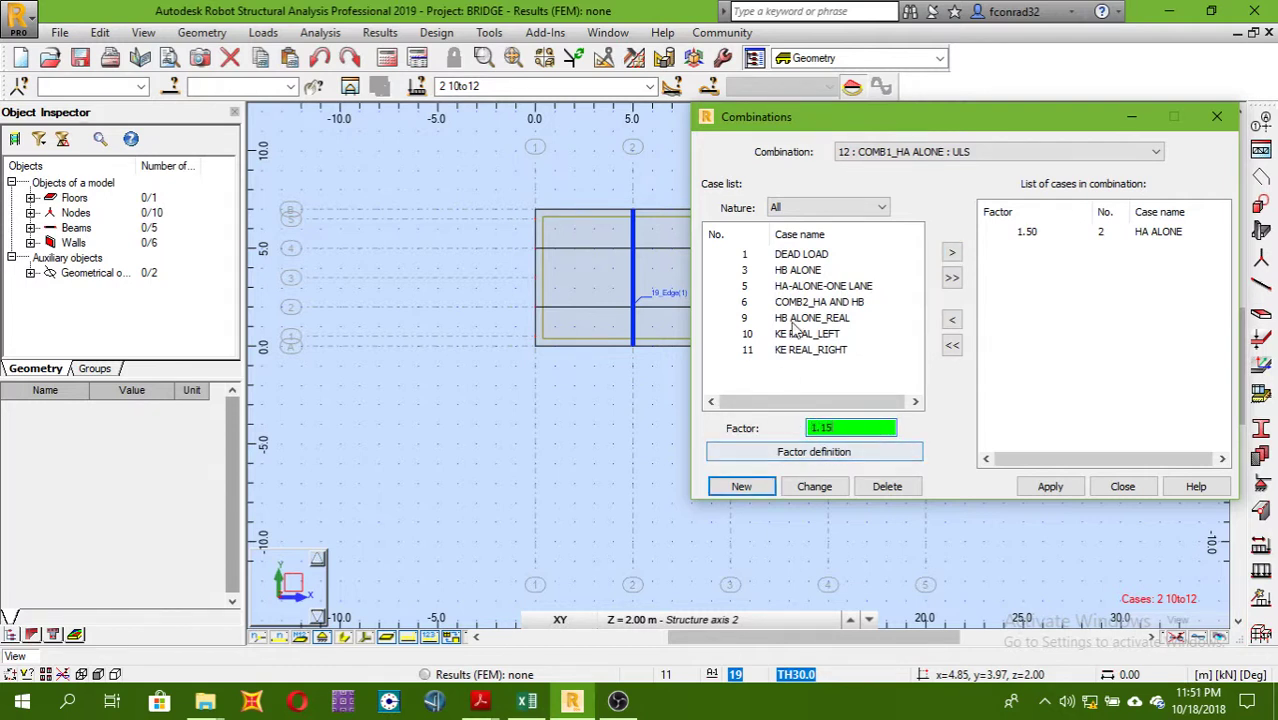
left_click(745, 254)
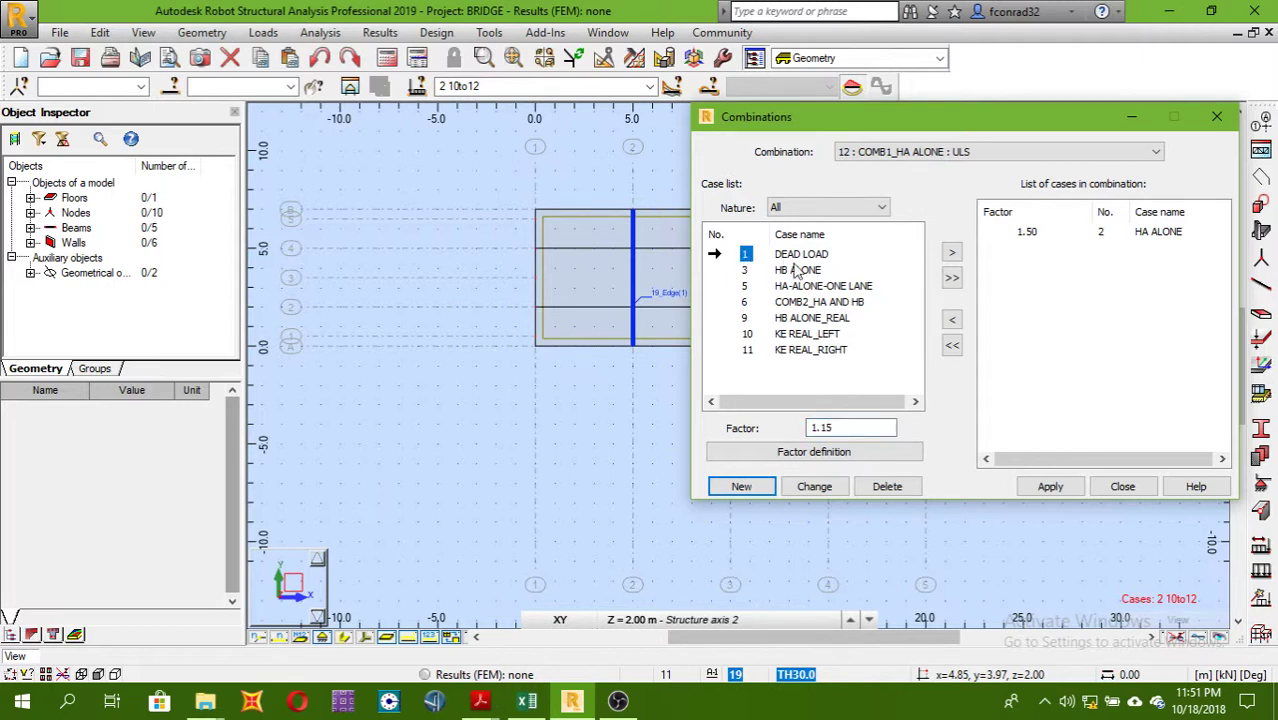
left_click(951, 253)
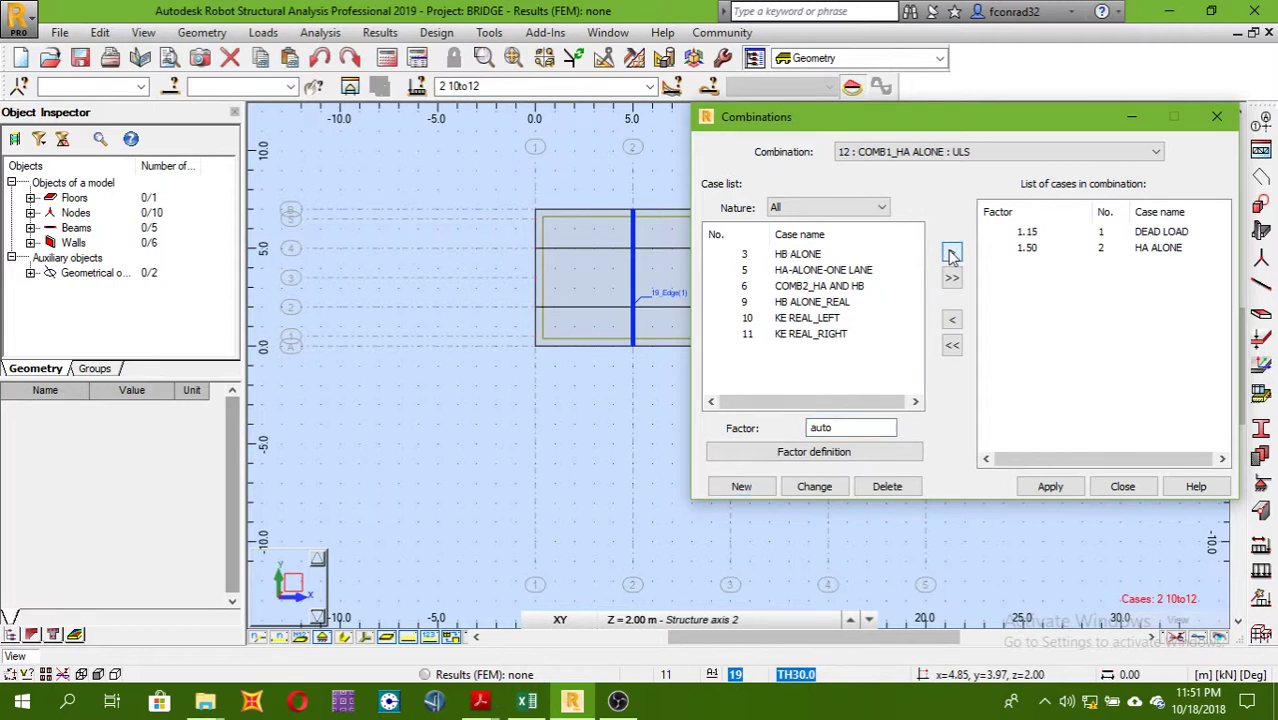
- Add the KE REAL_LEFT and KE REAL_RIGHT cases with a factor of 1.5 to combination 12 and apply it
double_click(835, 427)
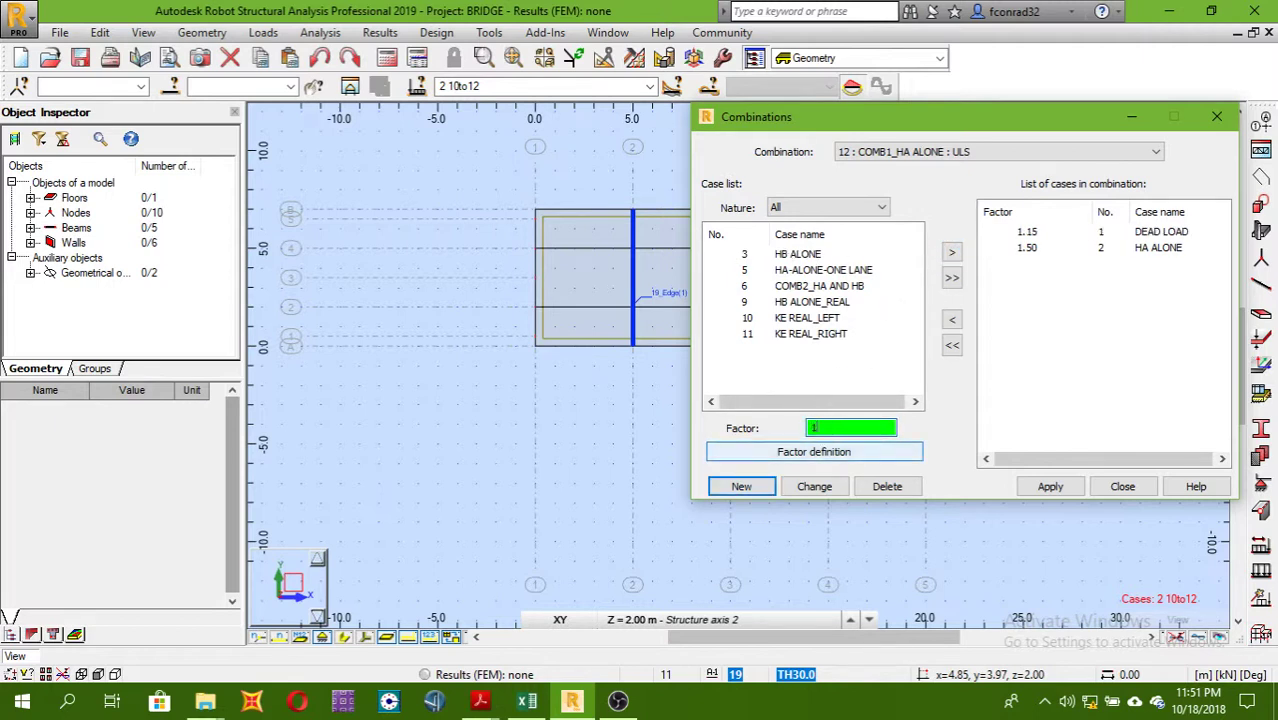
left_click(745, 322)
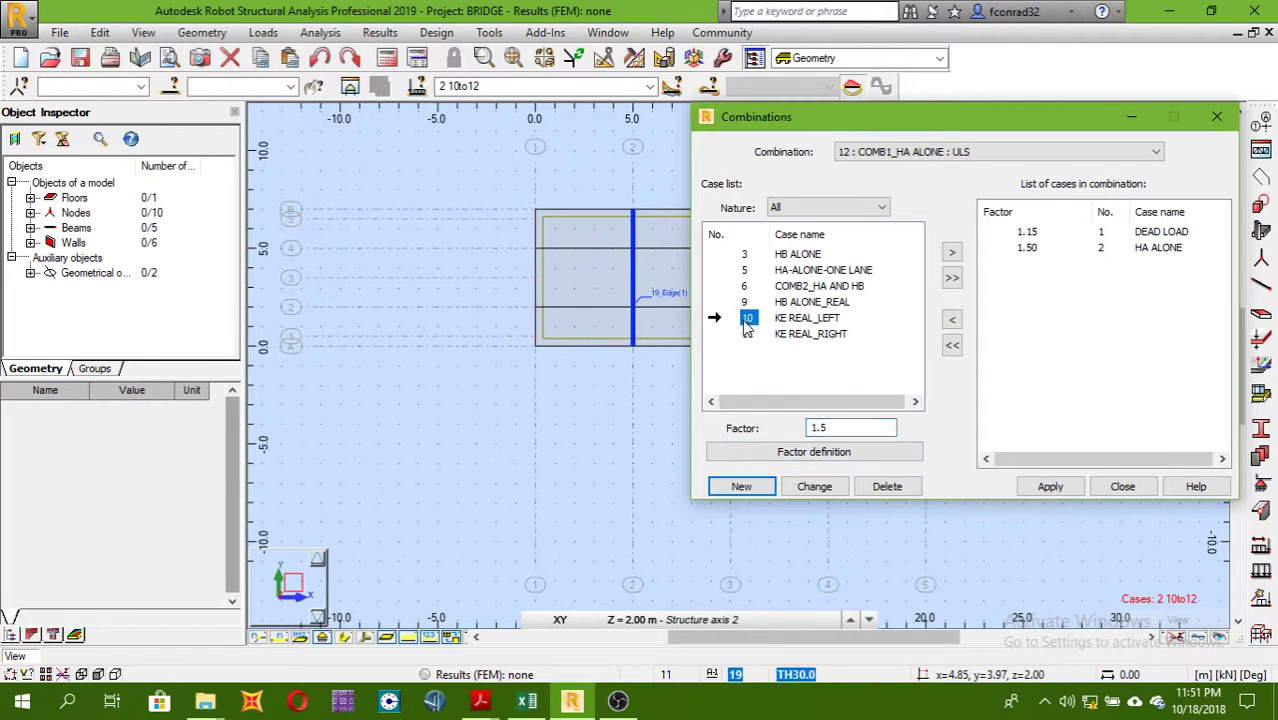
left_click(952, 253)
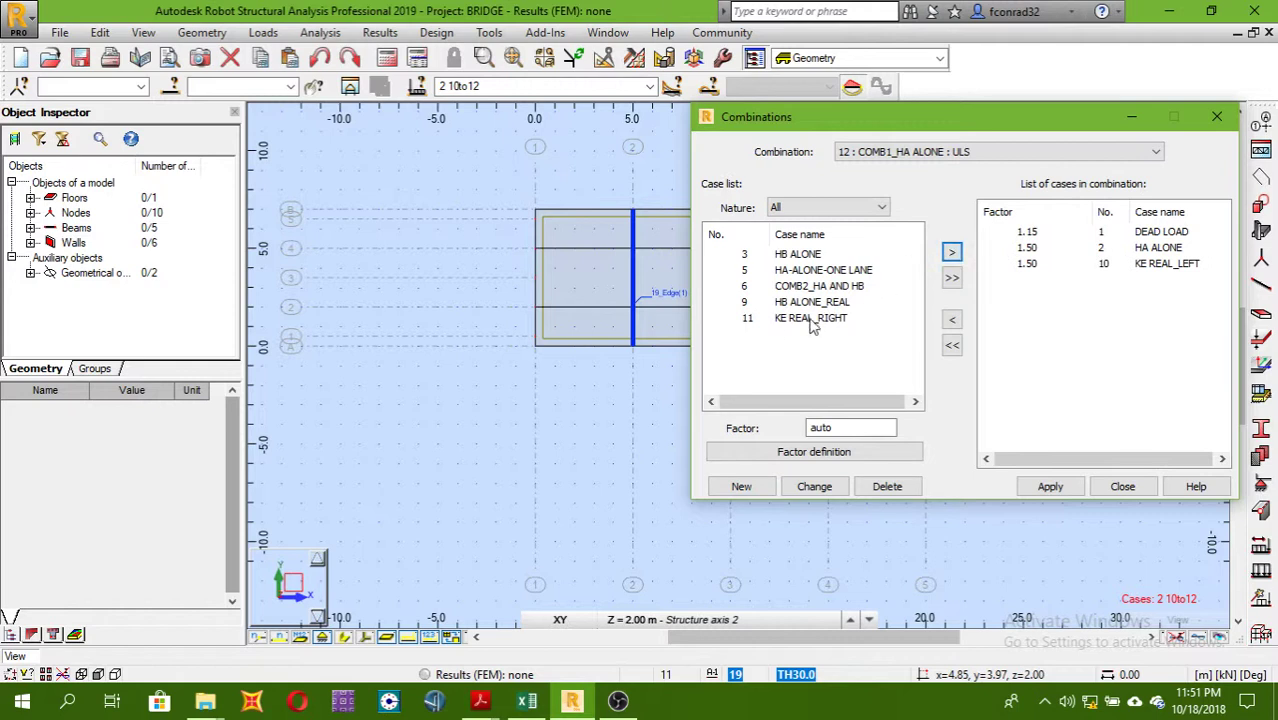
left_click(730, 322)
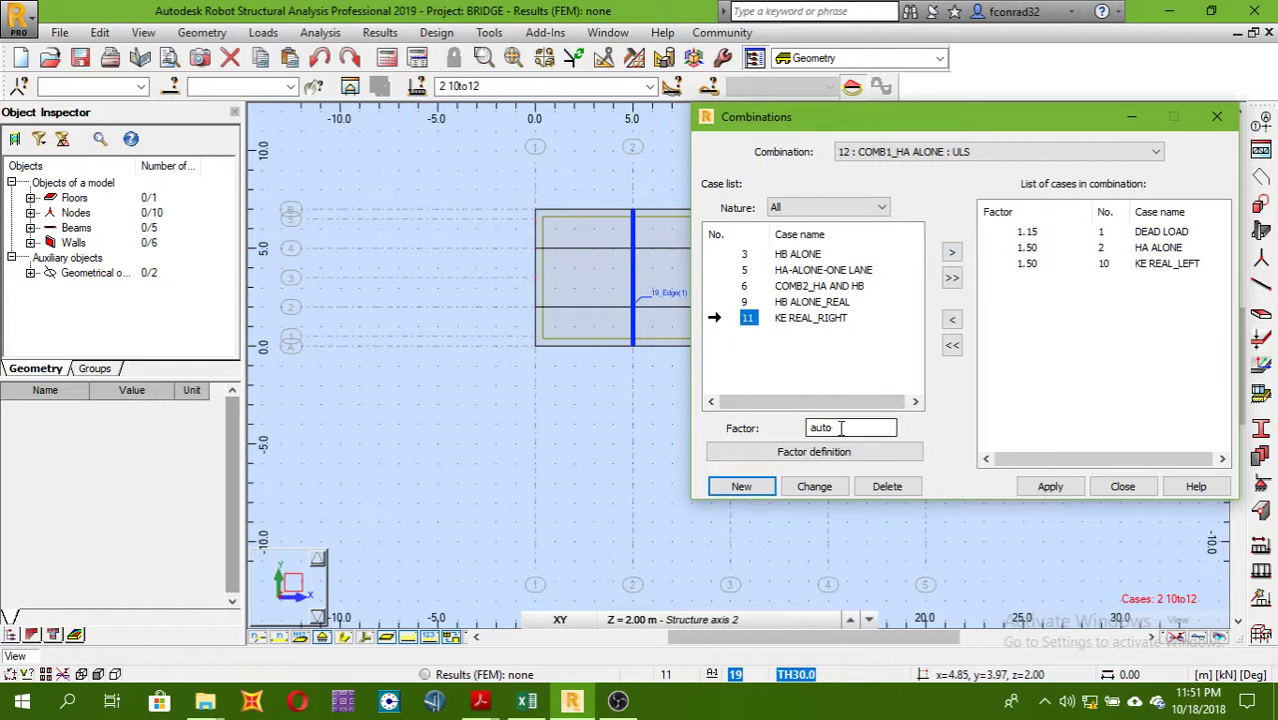
left_click(801, 428)
type("1")
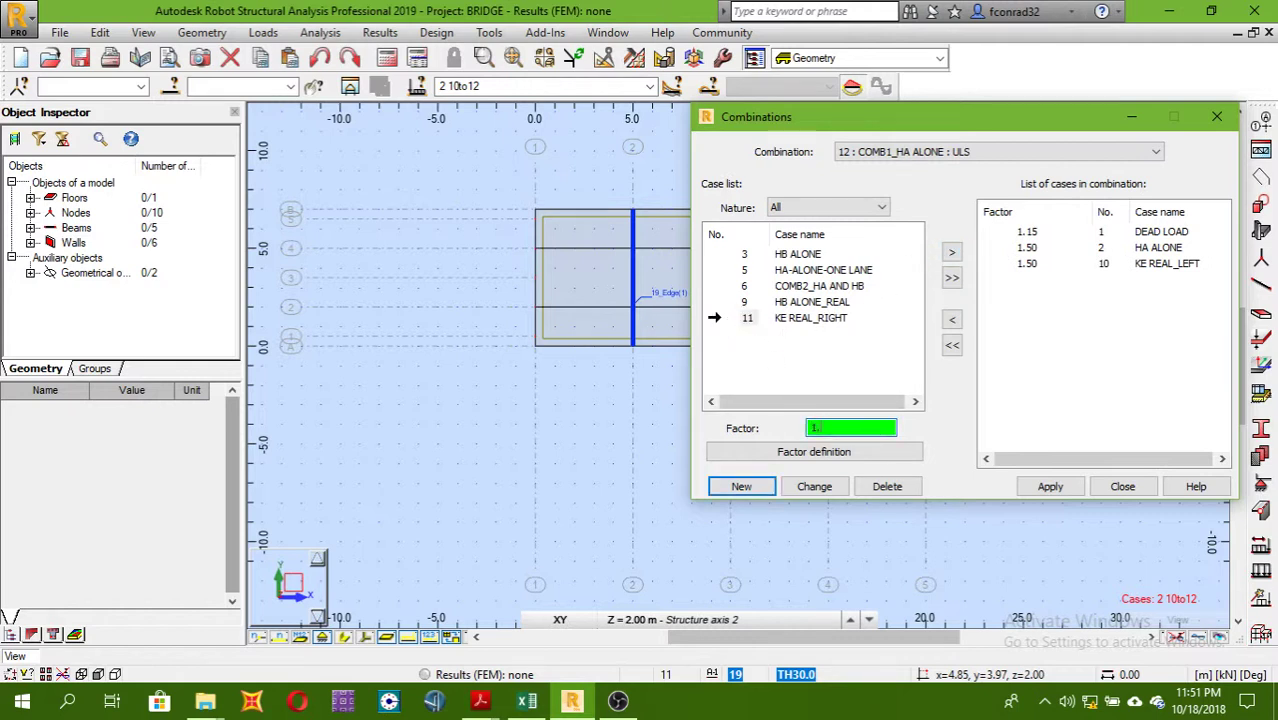
type(".5")
left_click(952, 254)
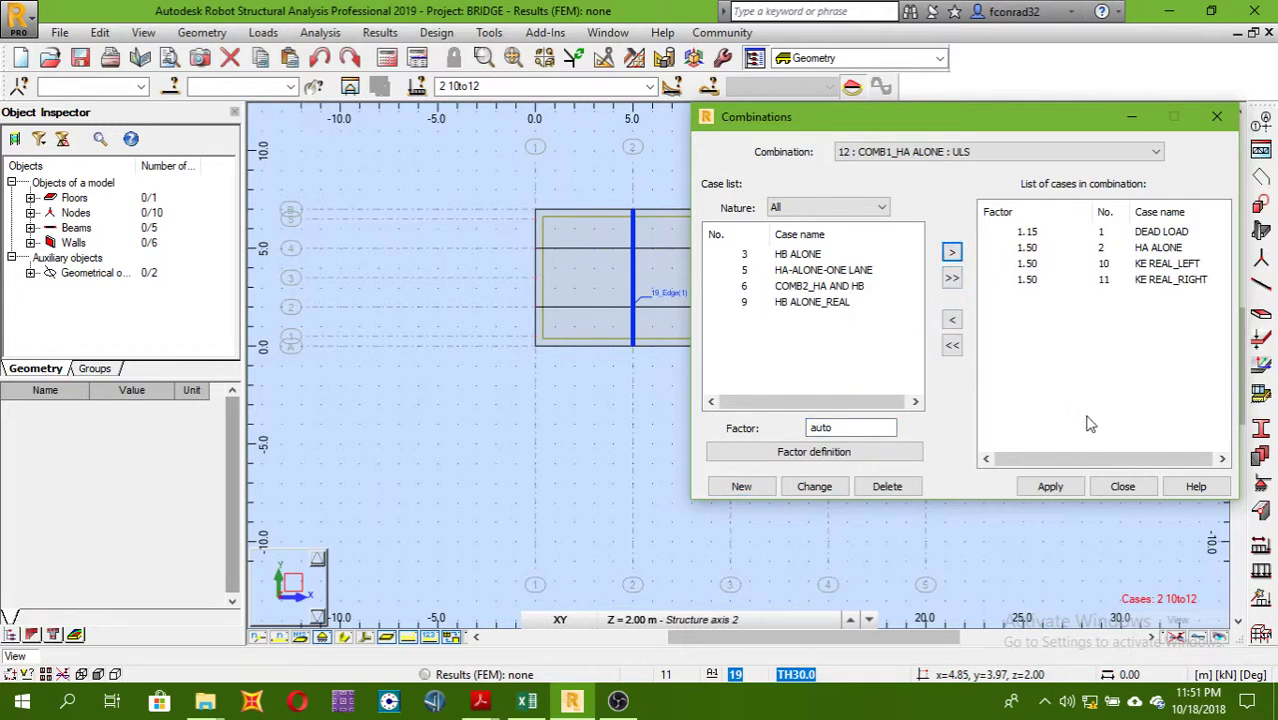
left_click(1045, 490)
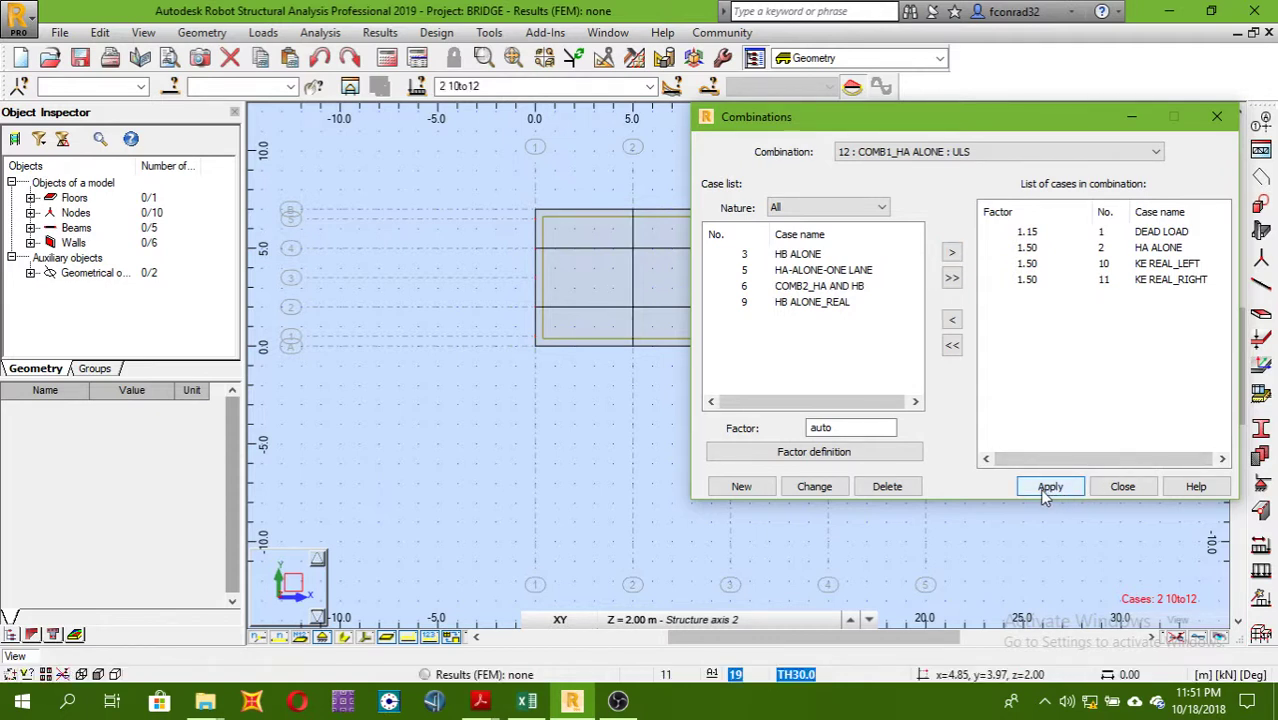
left_click(1123, 488)
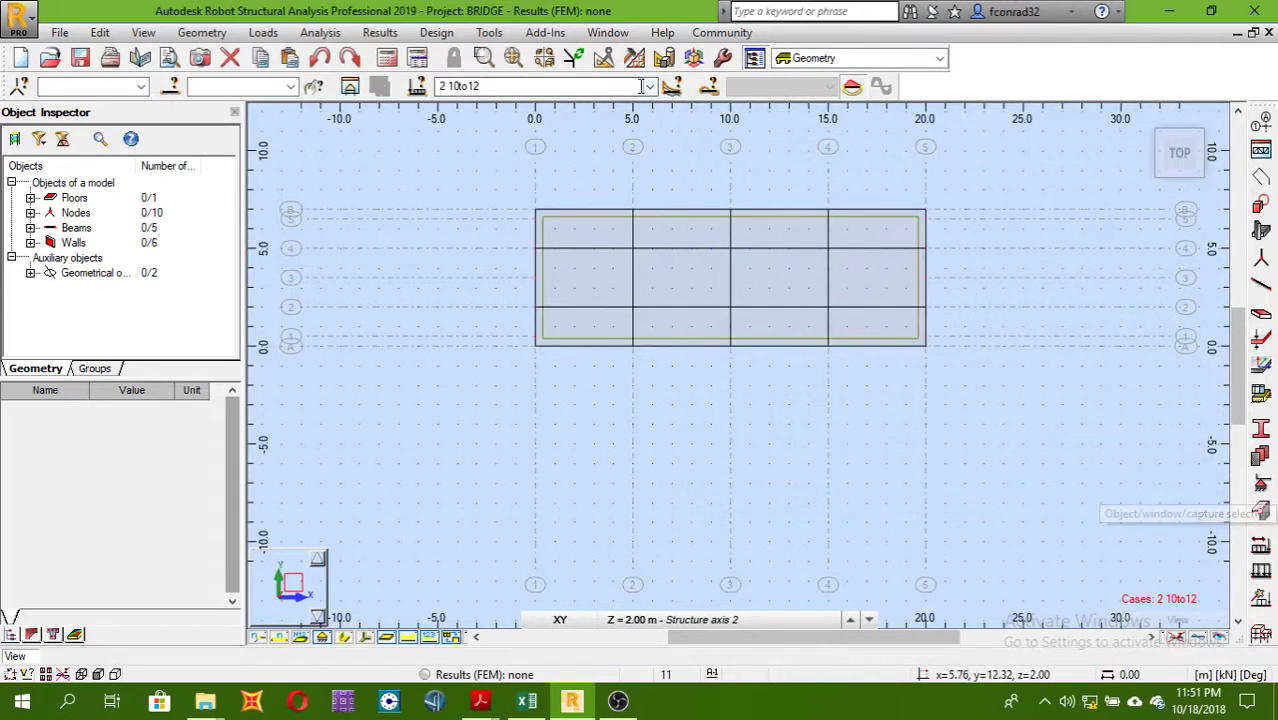
- Review the cases and factors in the COMB1_HA ALONE and COMB2_HA AND HB combinations
left_click(278, 33)
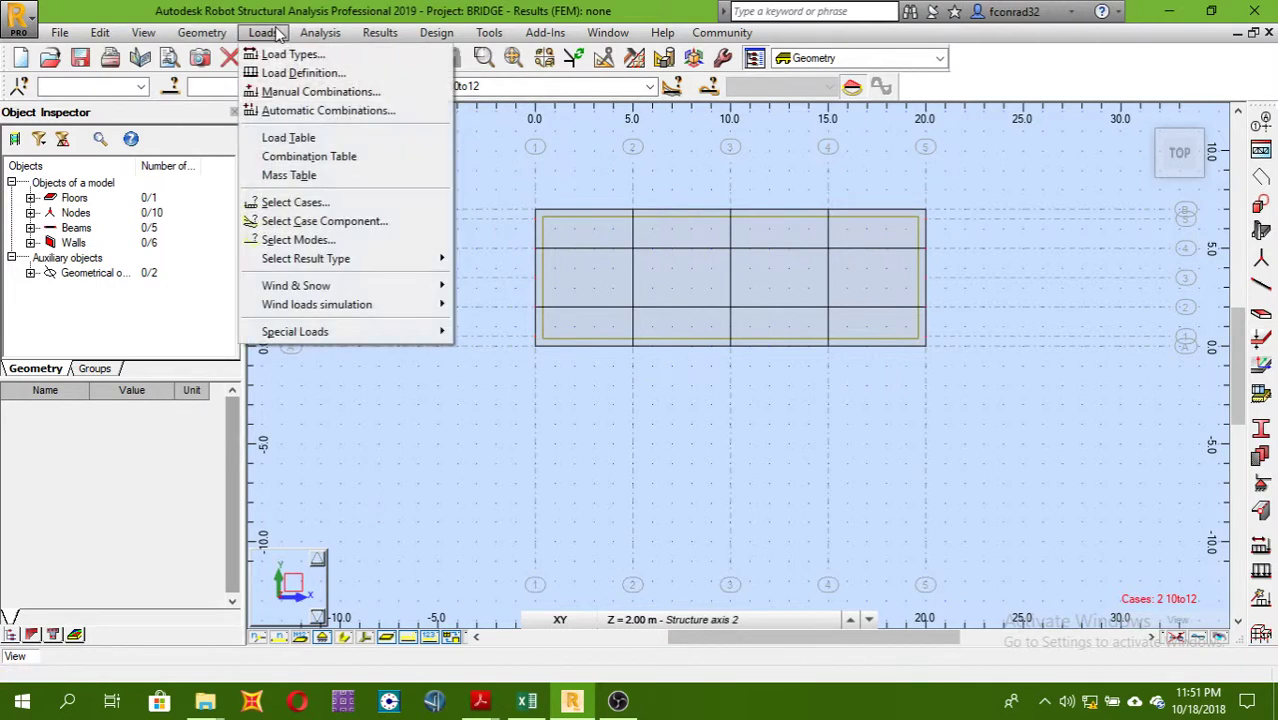
left_click(307, 92)
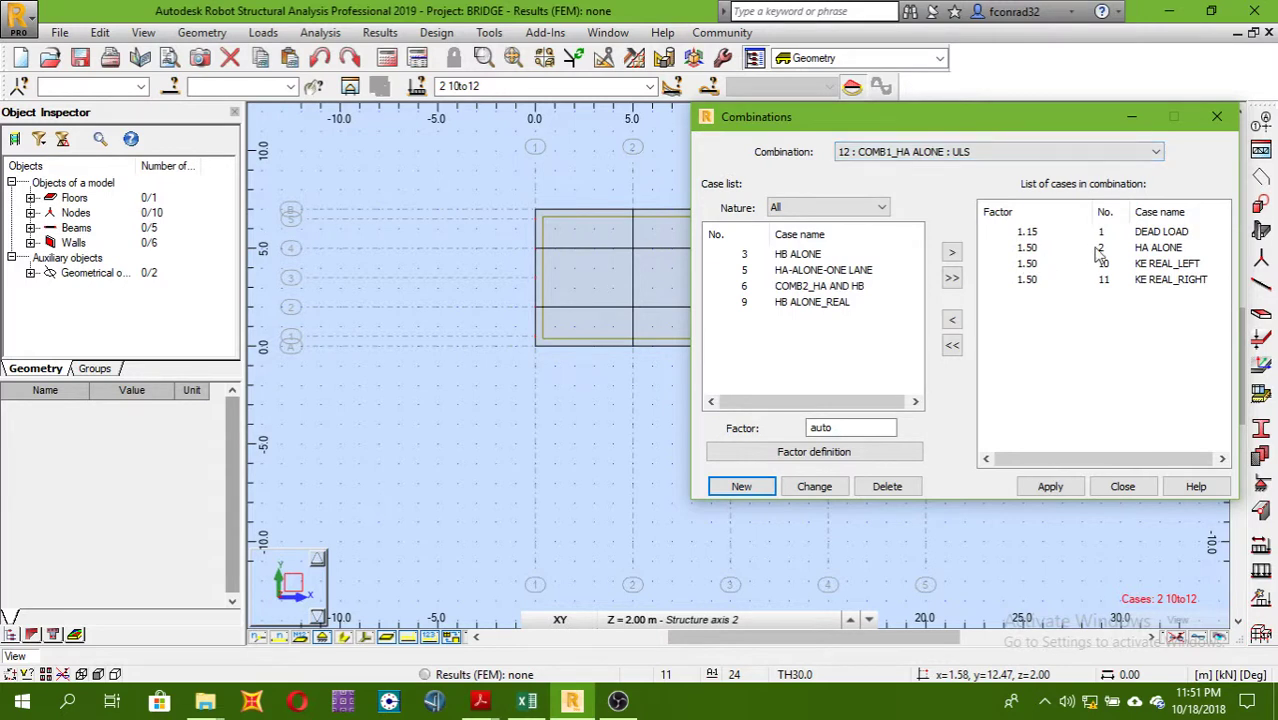
left_click(1120, 152)
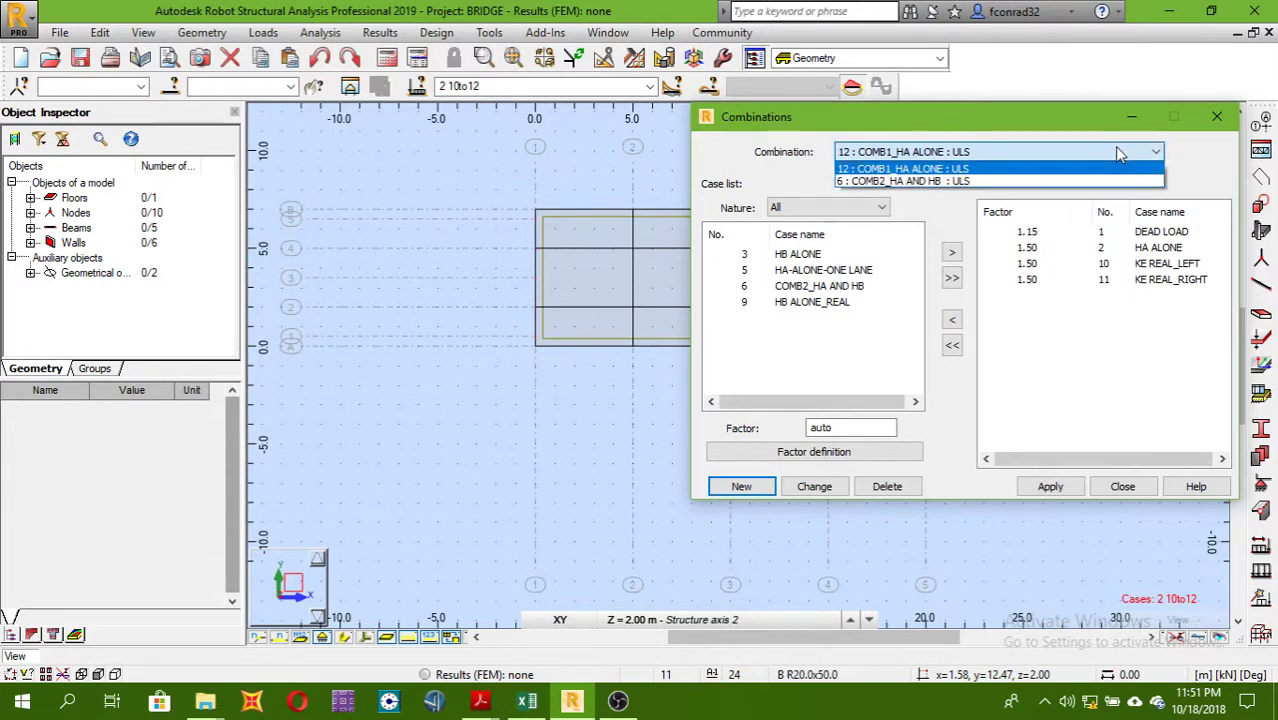
left_click(1027, 181)
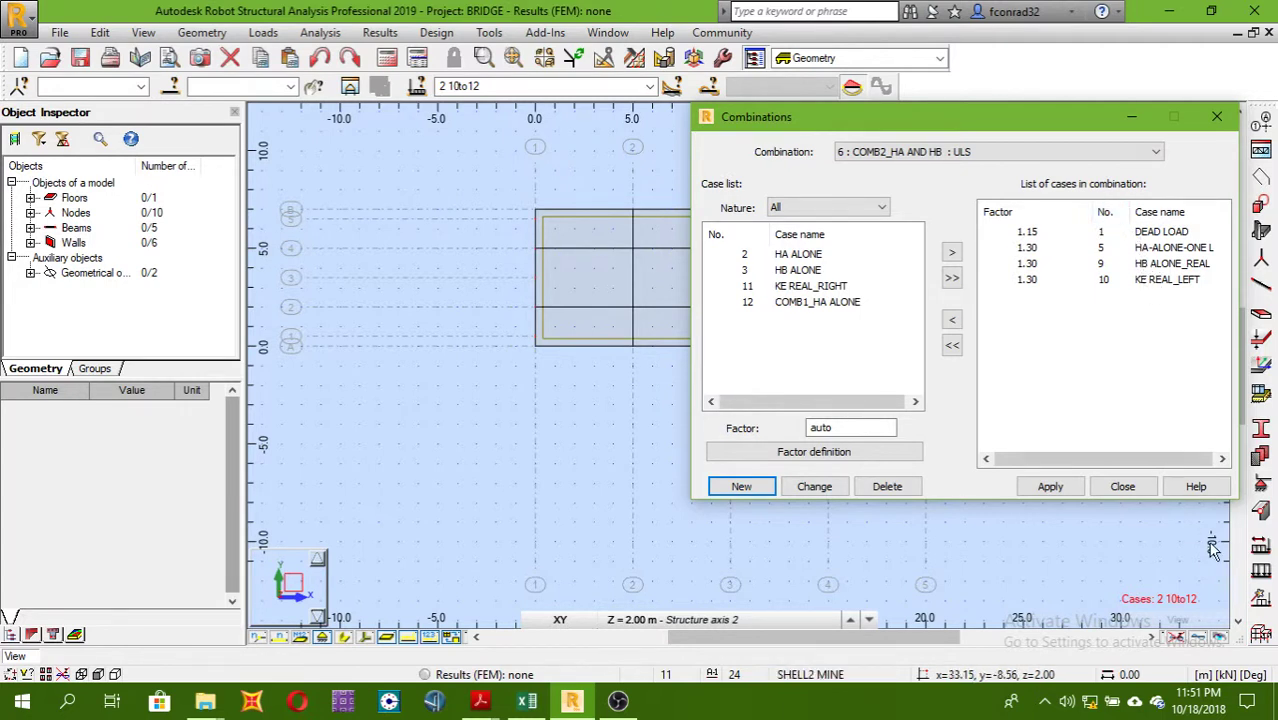
left_click(1122, 487)
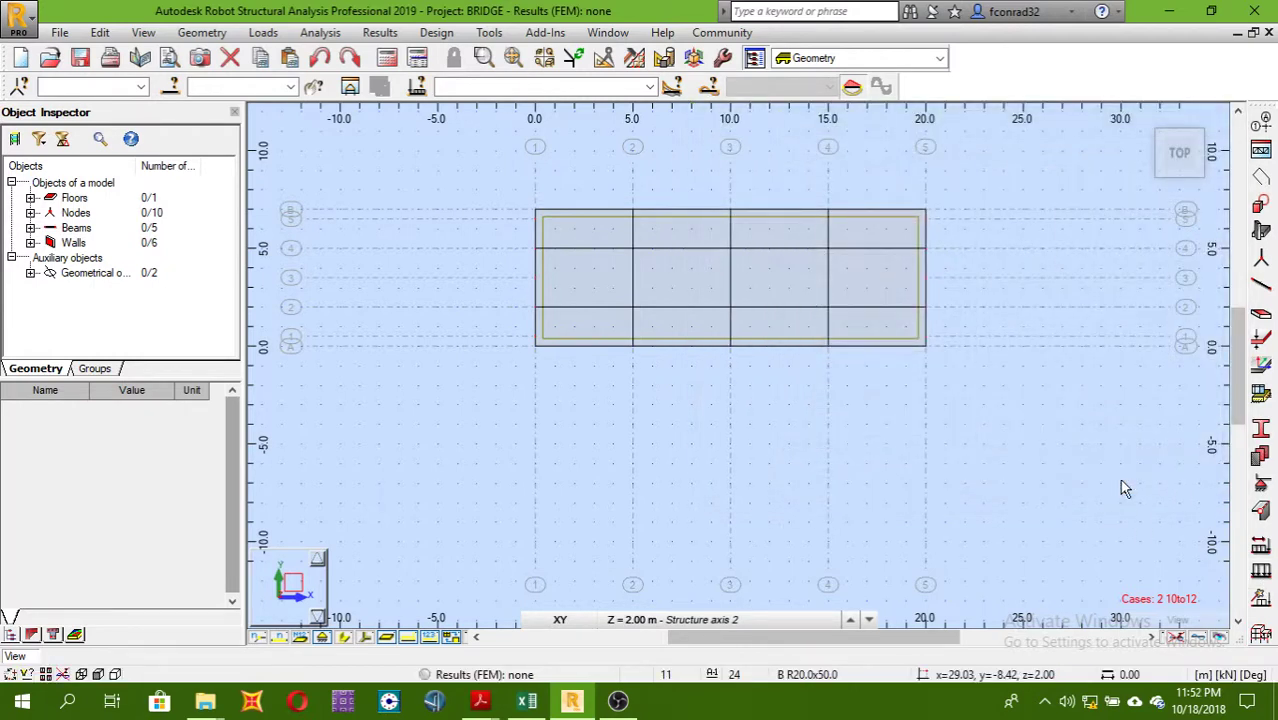